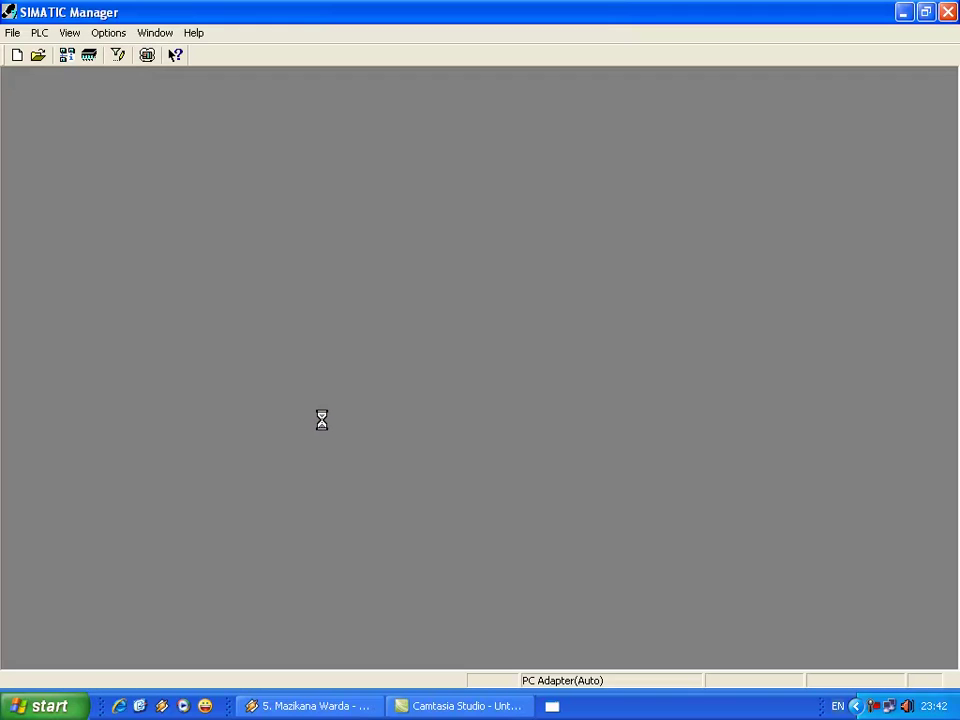
# - Browse drive F: for existing projects and open the Hassan forum project stored in F:\Hassan_f
pyautogui.click(552, 495)
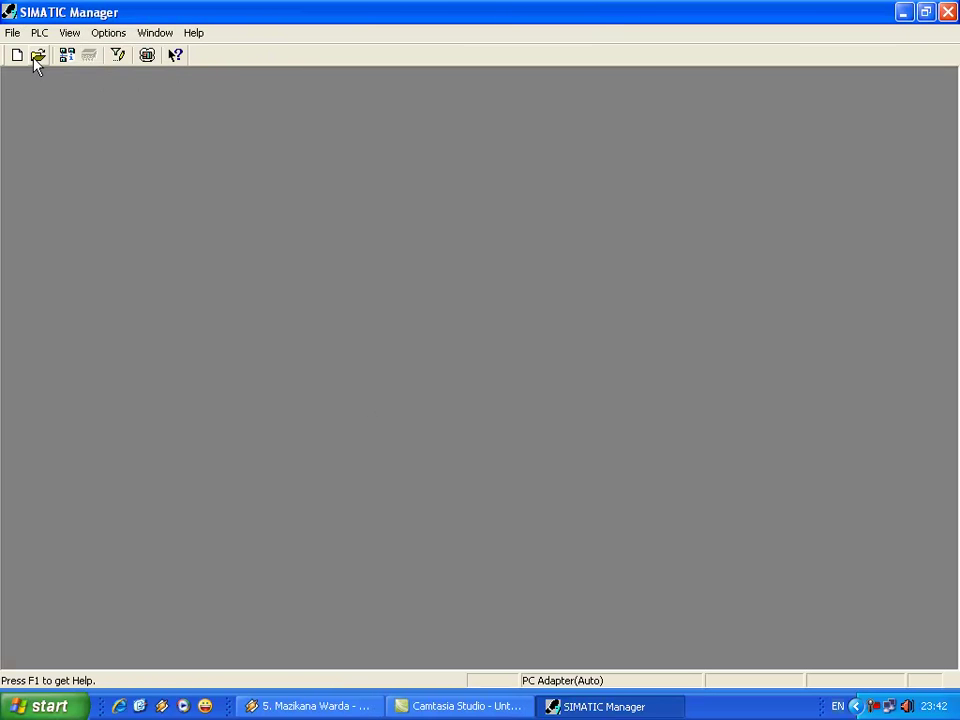
pyautogui.click(38, 55)
pyautogui.click(590, 464)
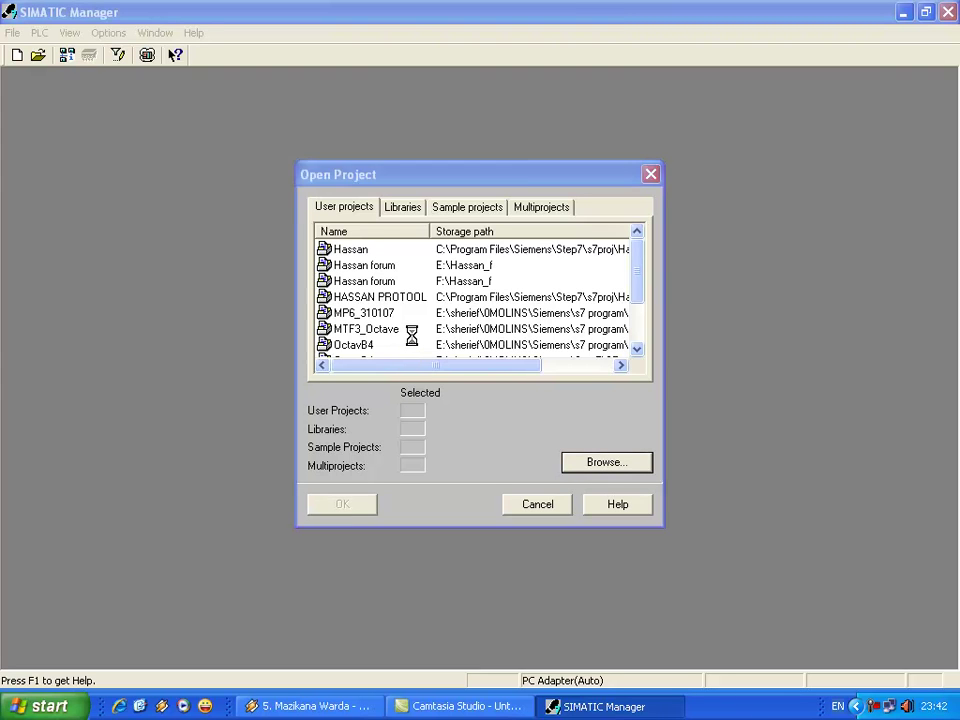
pyautogui.moveTo(422, 369); pyautogui.dragTo(424, 428)
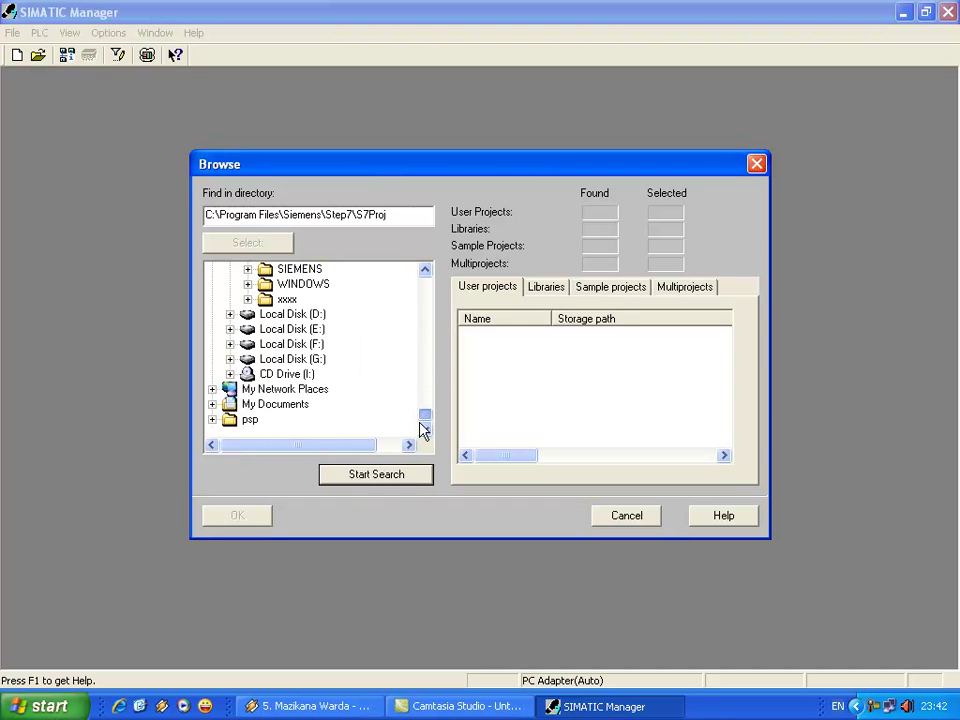
pyautogui.click(296, 344)
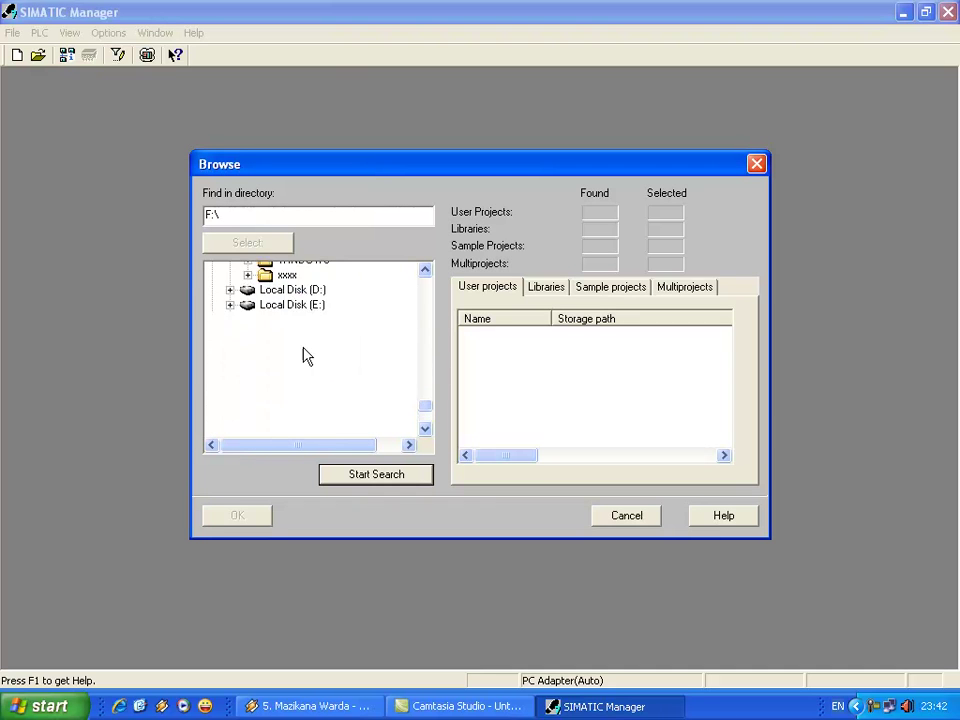
pyautogui.click(300, 301)
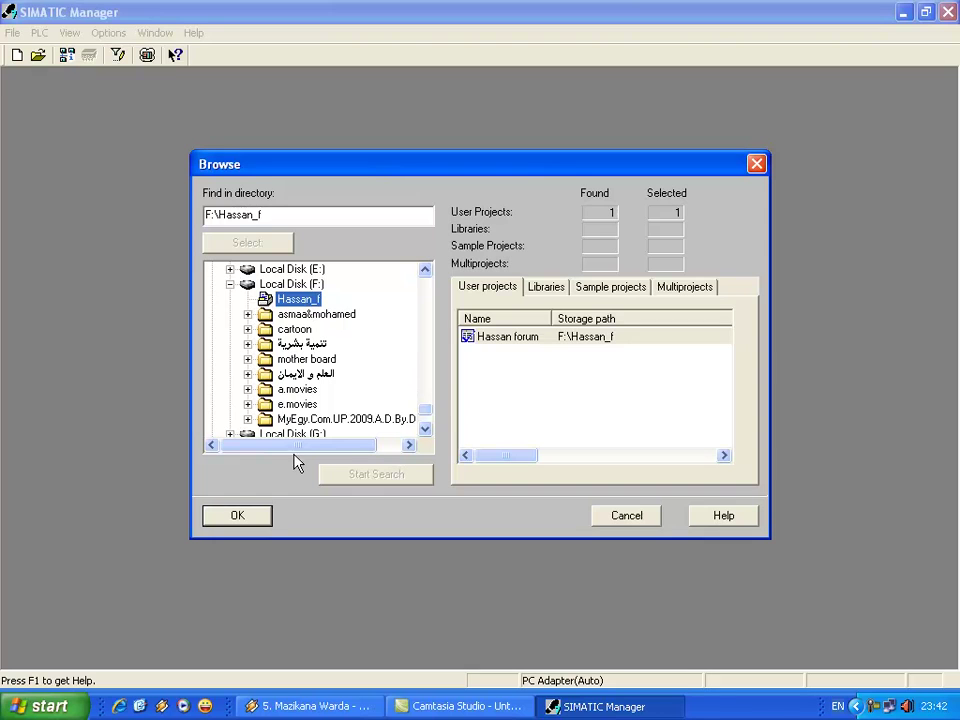
pyautogui.click(240, 516)
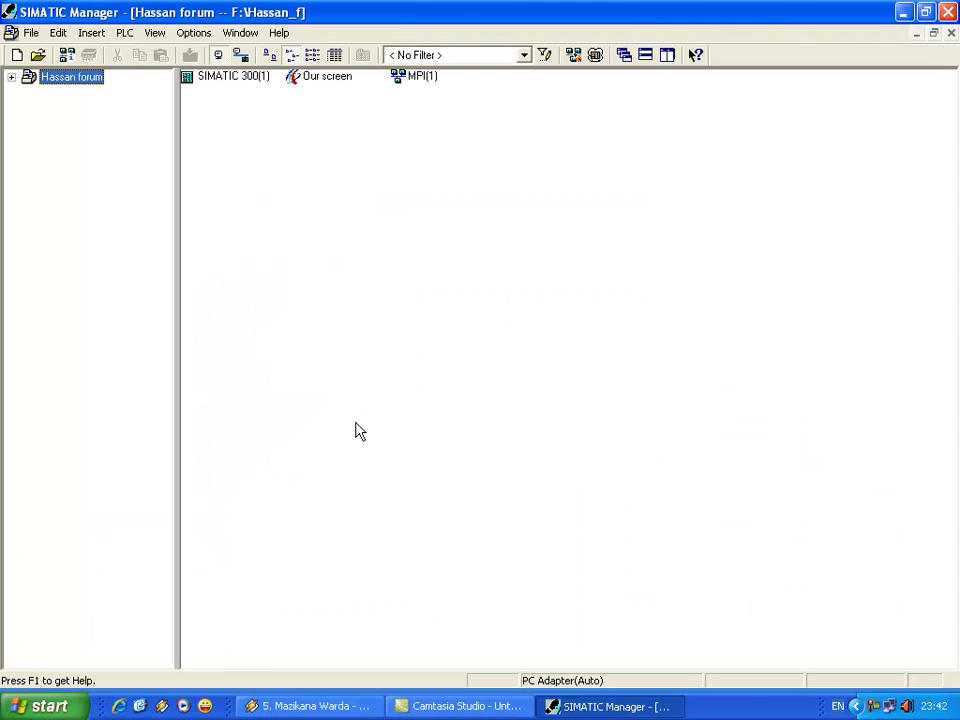
# - Open the project's Our screen panel configuration in ProTool, maximize its window and open First_screen for editing
pyautogui.doubleClick(317, 84)
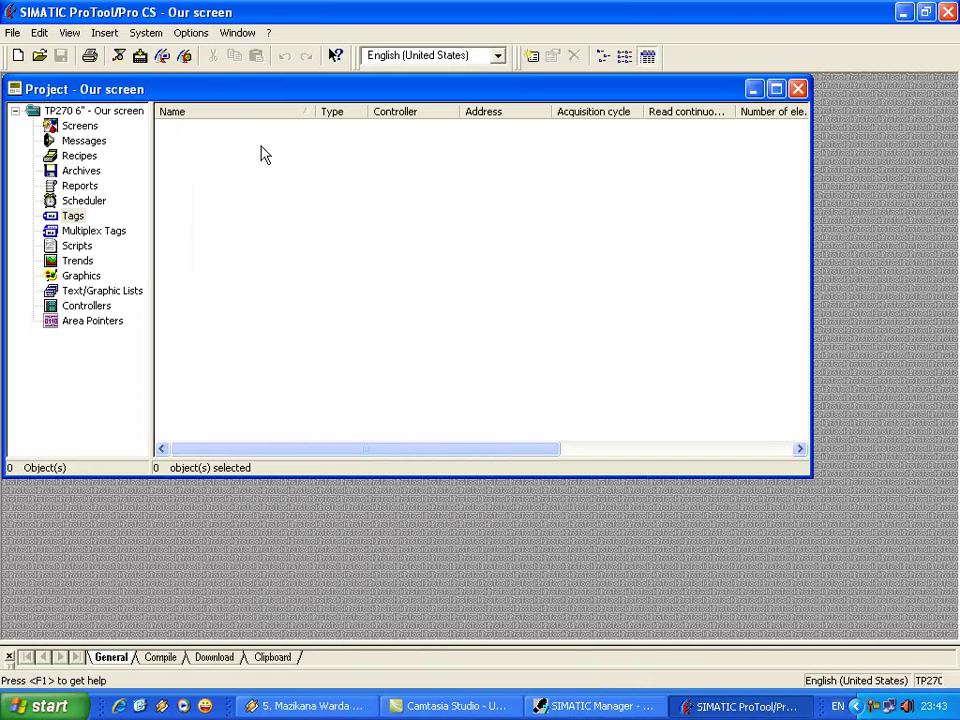
pyautogui.doubleClick(301, 93)
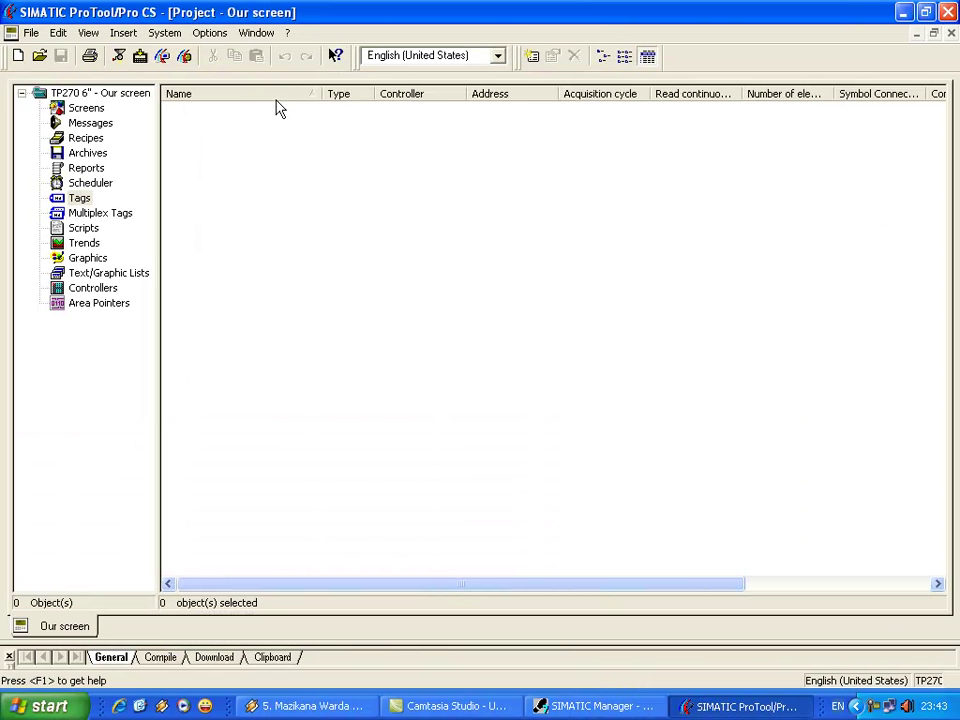
pyautogui.click(88, 108)
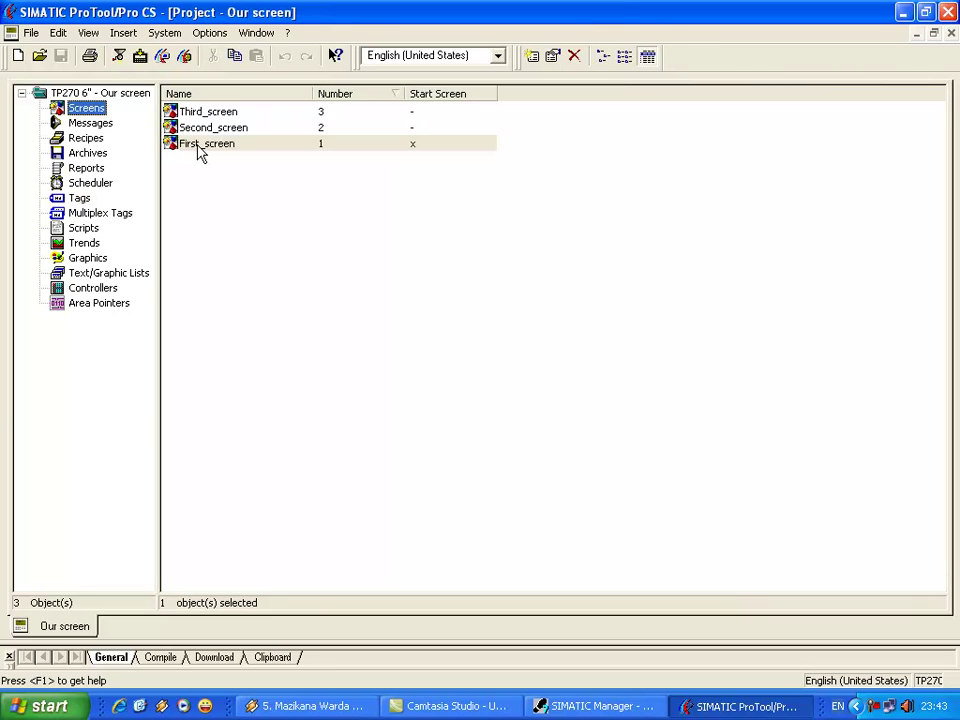
pyautogui.doubleClick(203, 146)
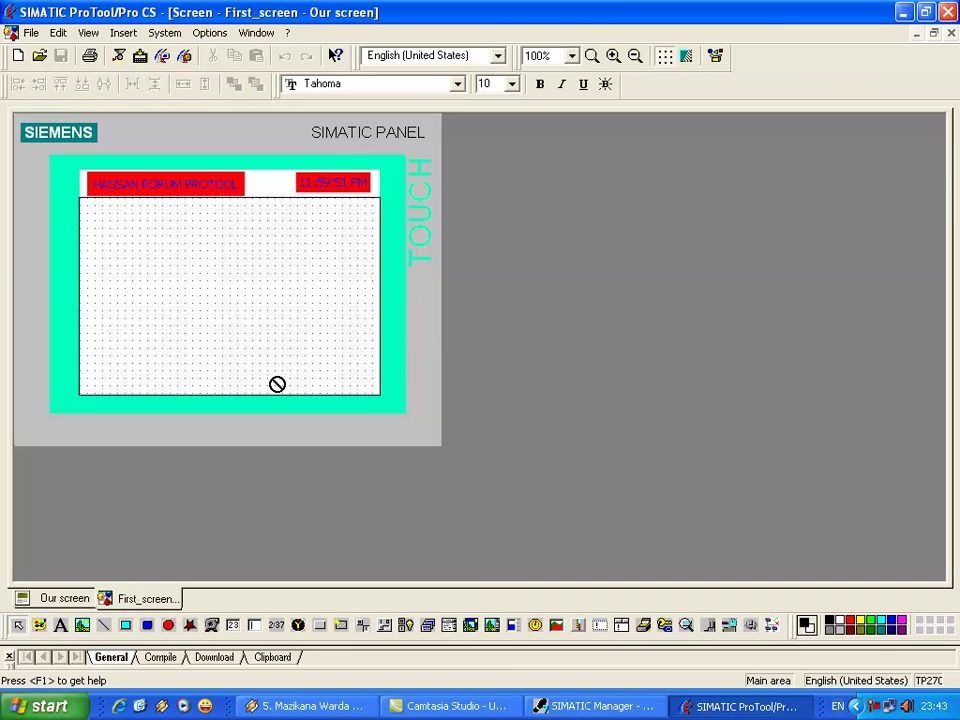
# - Draw a tall vertical bar along the left edge of First_screen's main area and set its maximum value to 200
pyautogui.click(513, 627)
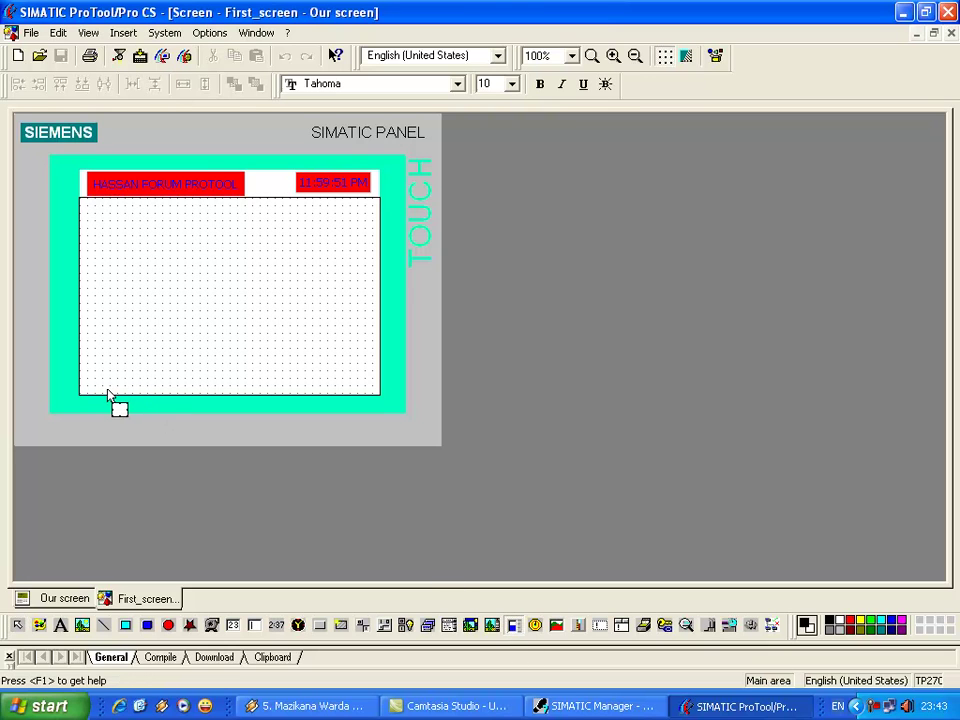
pyautogui.moveTo(88, 393); pyautogui.dragTo(150, 204)
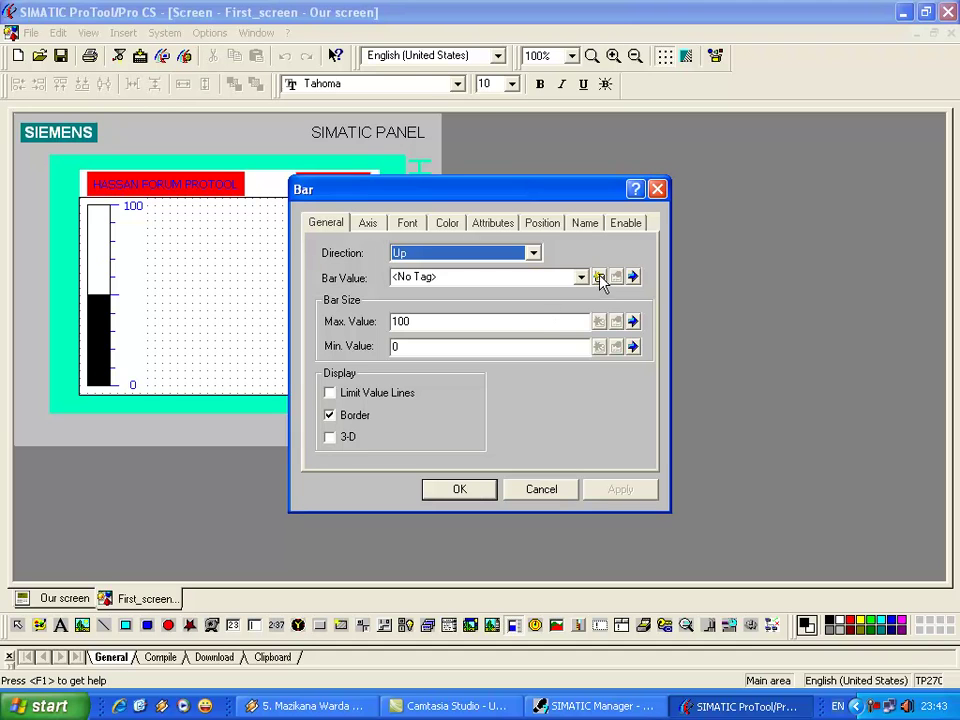
pyautogui.doubleClick(529, 321)
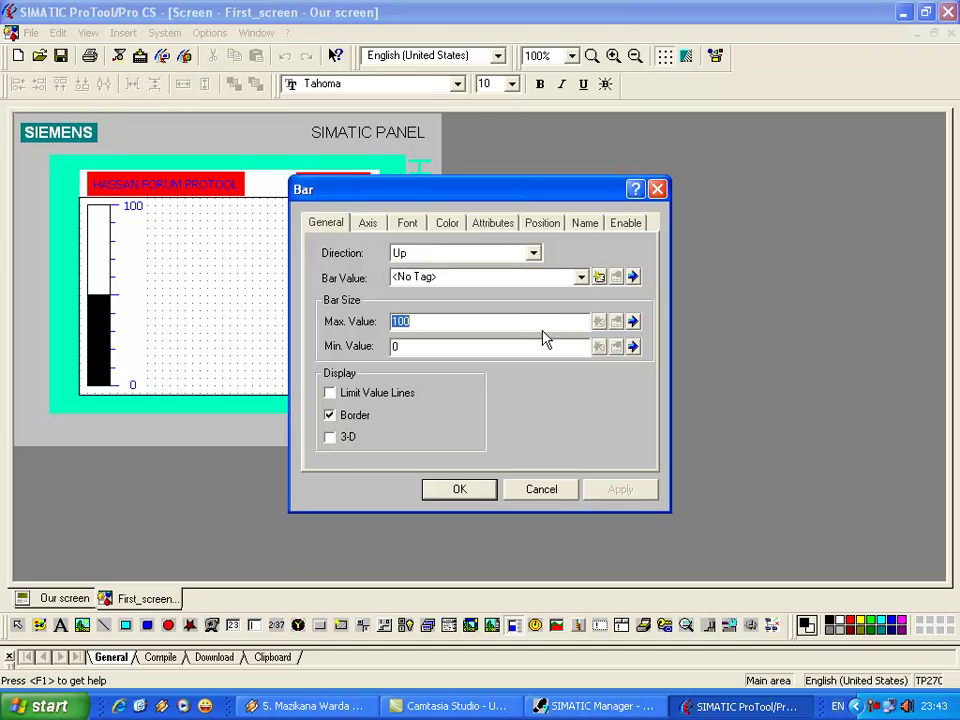
pyautogui.write('200')
pyautogui.click(625, 491)
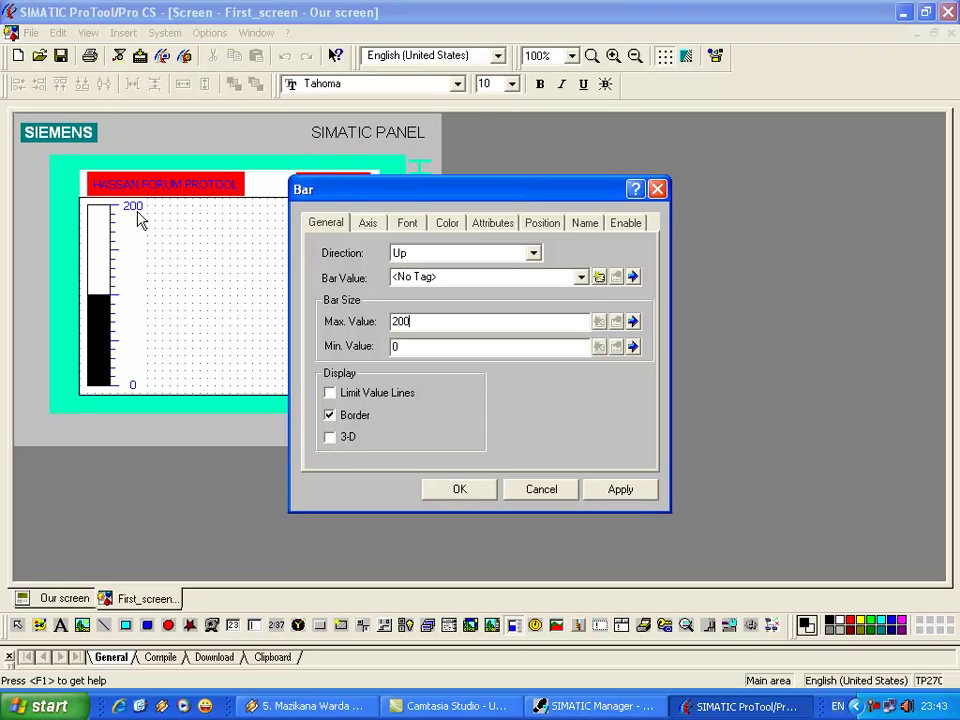
pyautogui.click(410, 349)
# - Set the bar's axis to one small graduation mark per 10 units and one large mark per 3 graduation marks
pyautogui.click(370, 226)
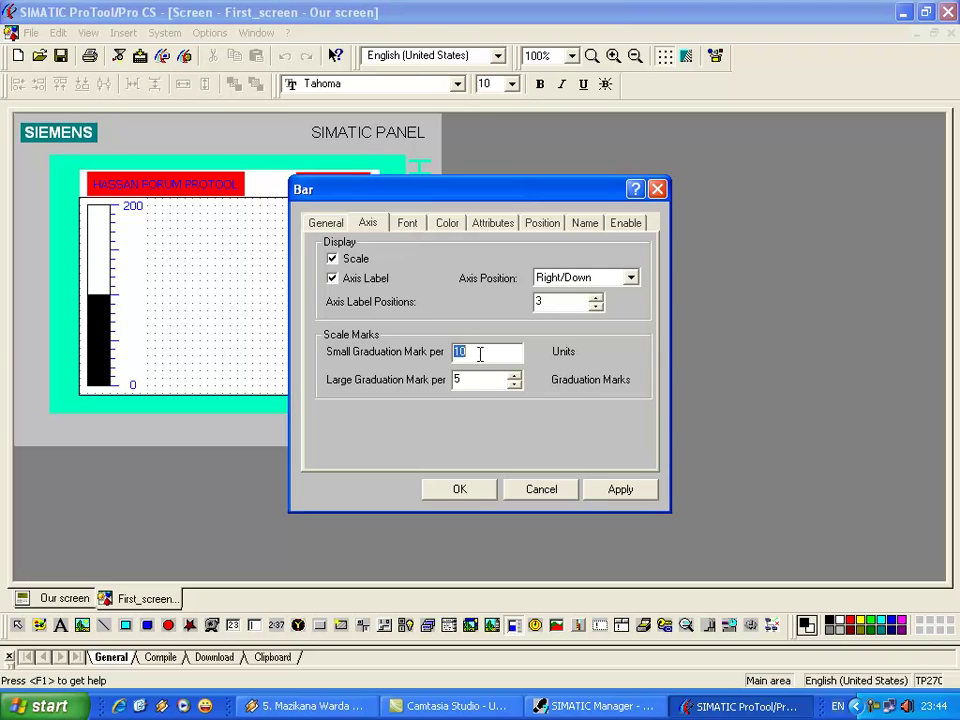
pyautogui.write('5')
pyautogui.click(621, 491)
pyautogui.doubleClick(476, 349)
pyautogui.write('1')
pyautogui.click(513, 386)
pyautogui.click(513, 386)
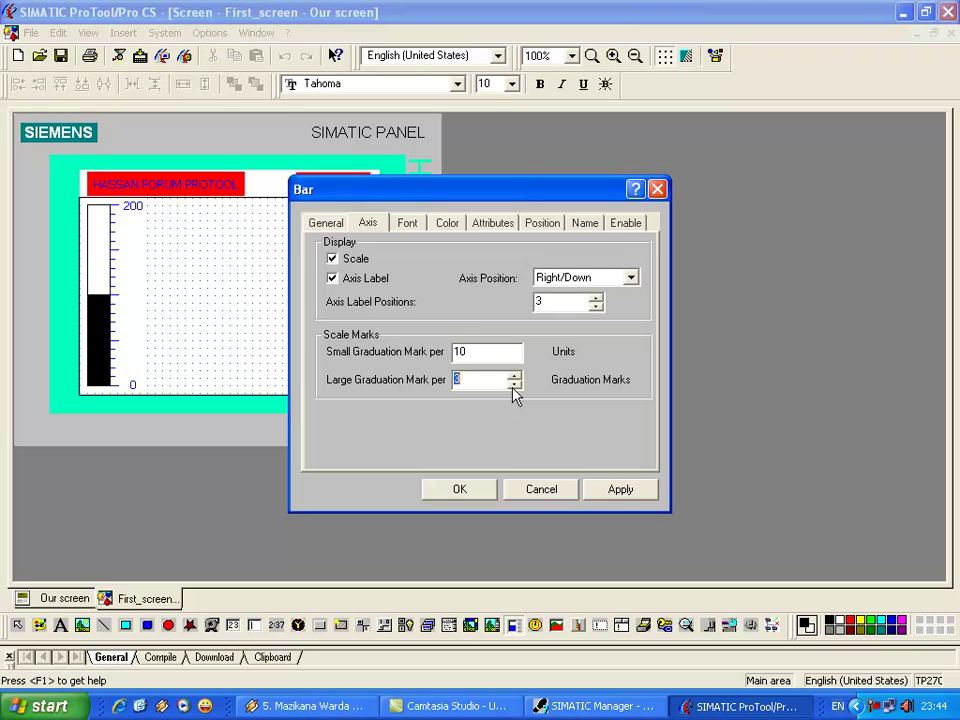
pyautogui.click(620, 490)
# - Set the bar's background color (BackColor) to light gray
pyautogui.click(449, 225)
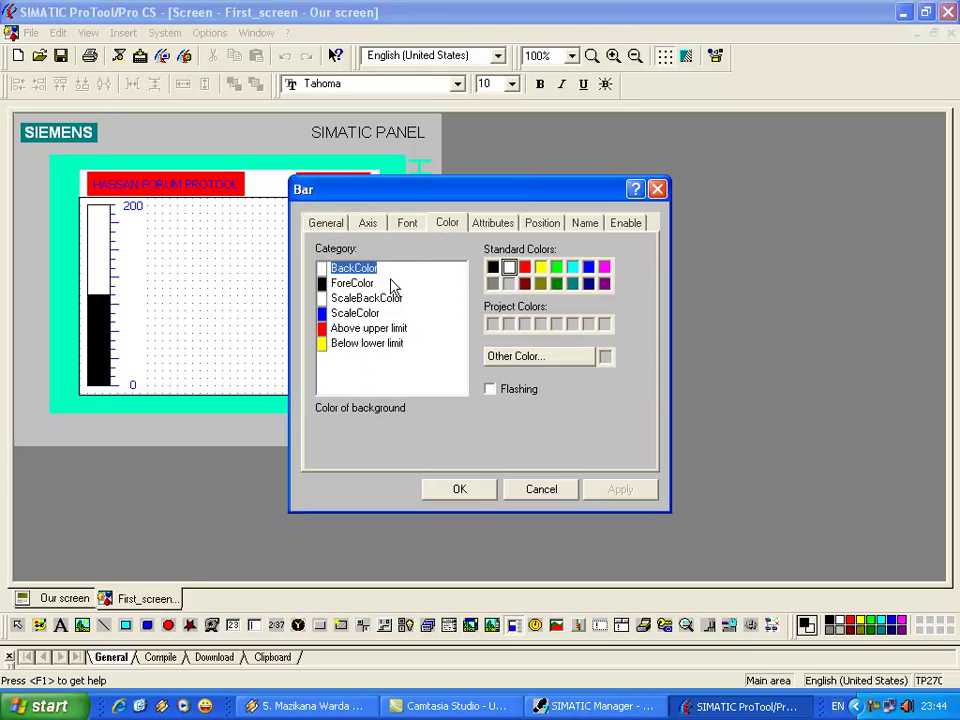
pyautogui.click(440, 268)
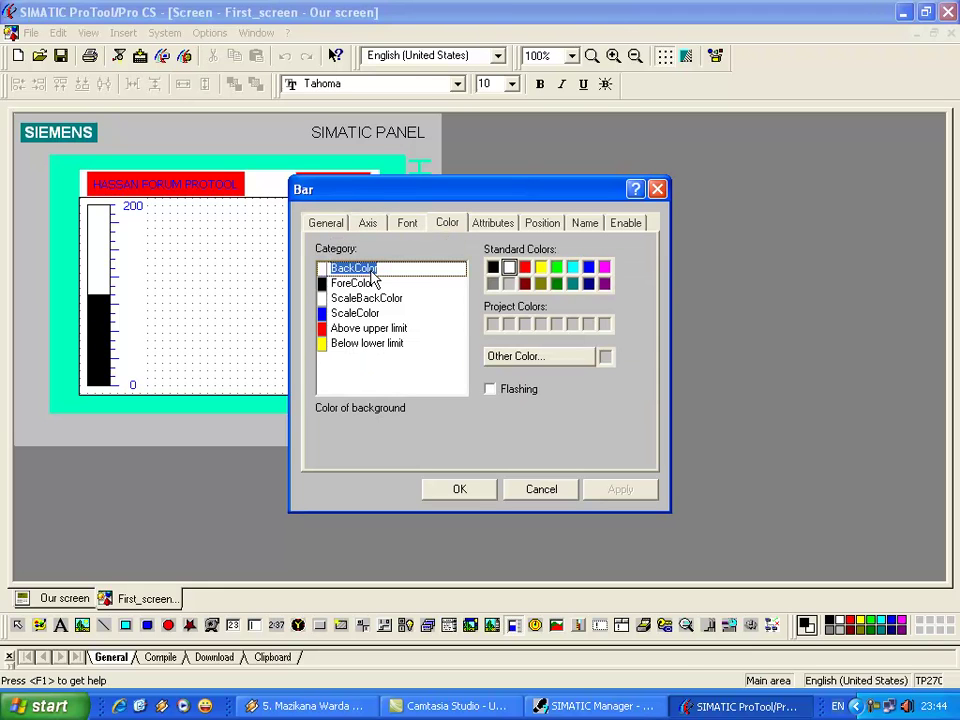
pyautogui.click(507, 284)
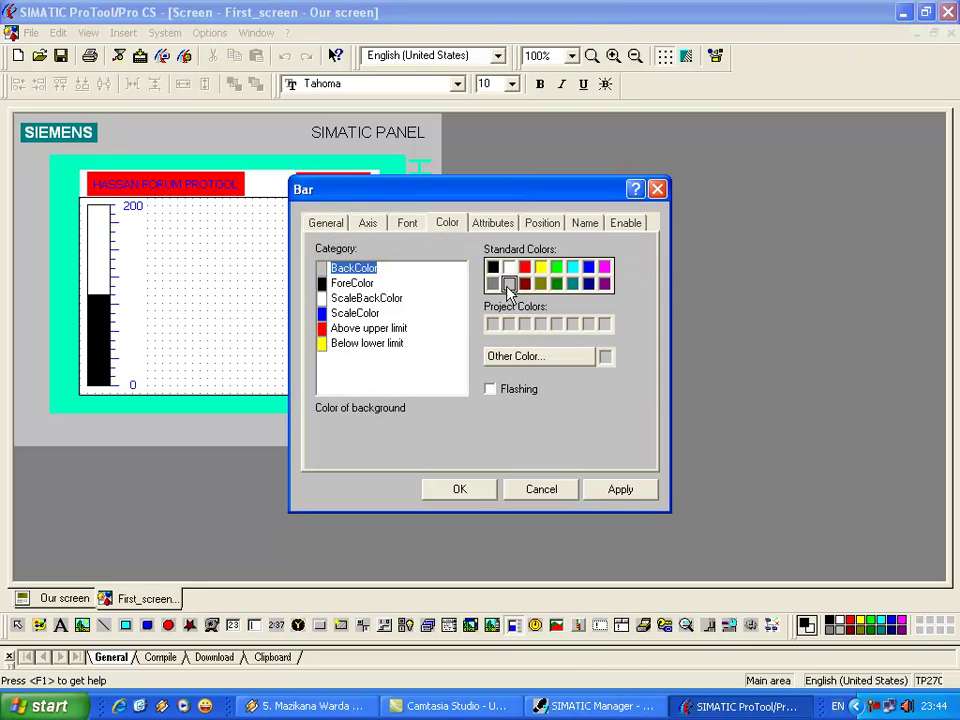
pyautogui.click(620, 489)
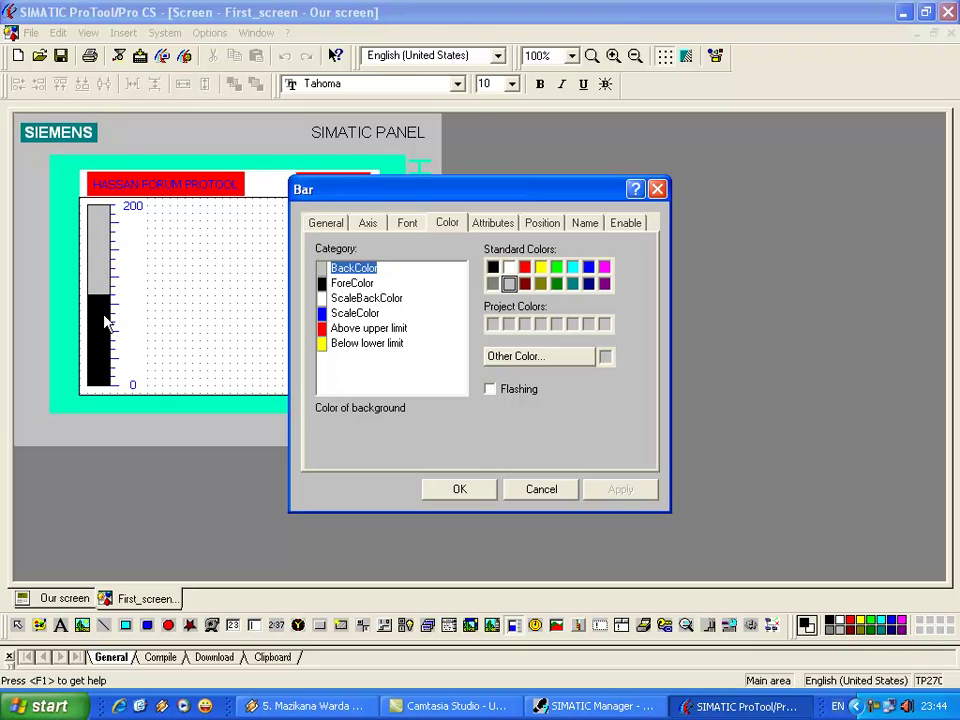
# - Try red as the bar's foreground color (ForeColor), and settle on blue
pyautogui.click(352, 286)
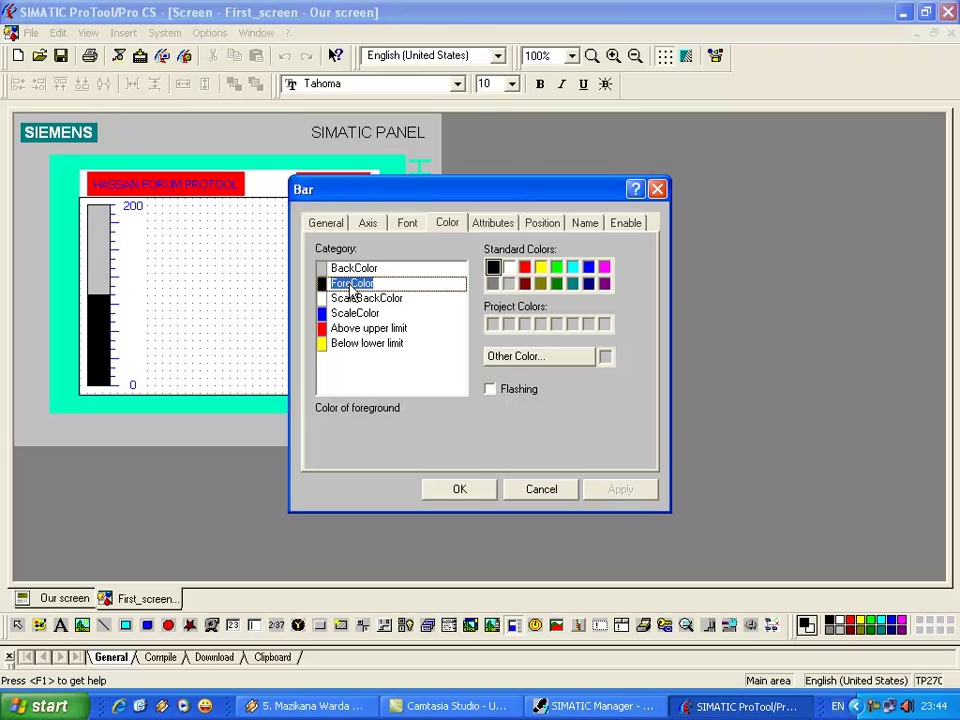
pyautogui.click(524, 267)
pyautogui.click(620, 489)
pyautogui.click(588, 267)
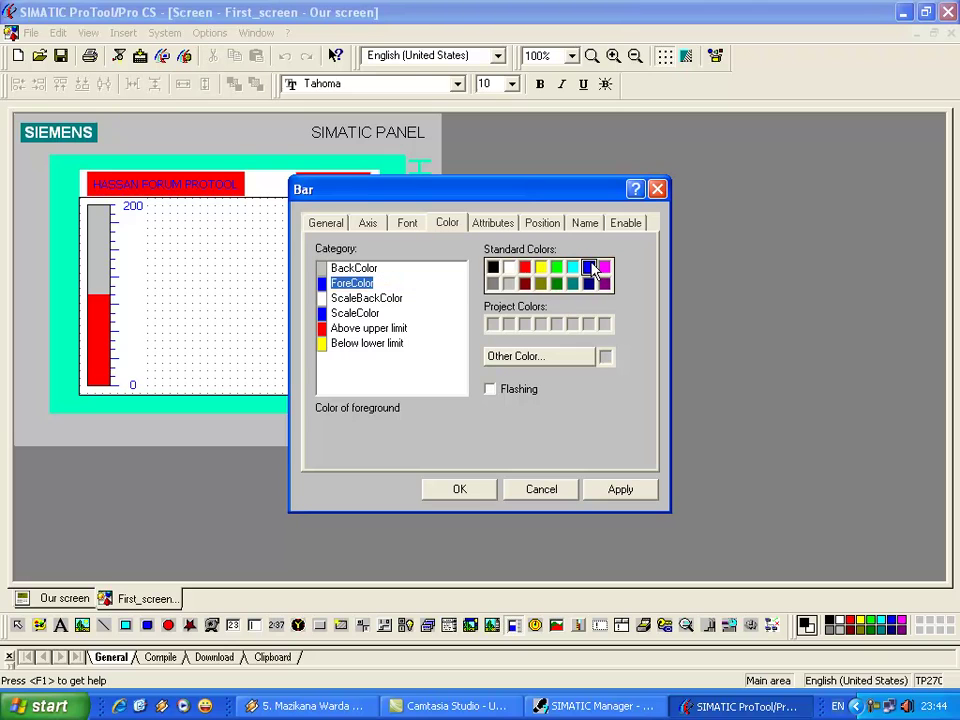
pyautogui.click(620, 487)
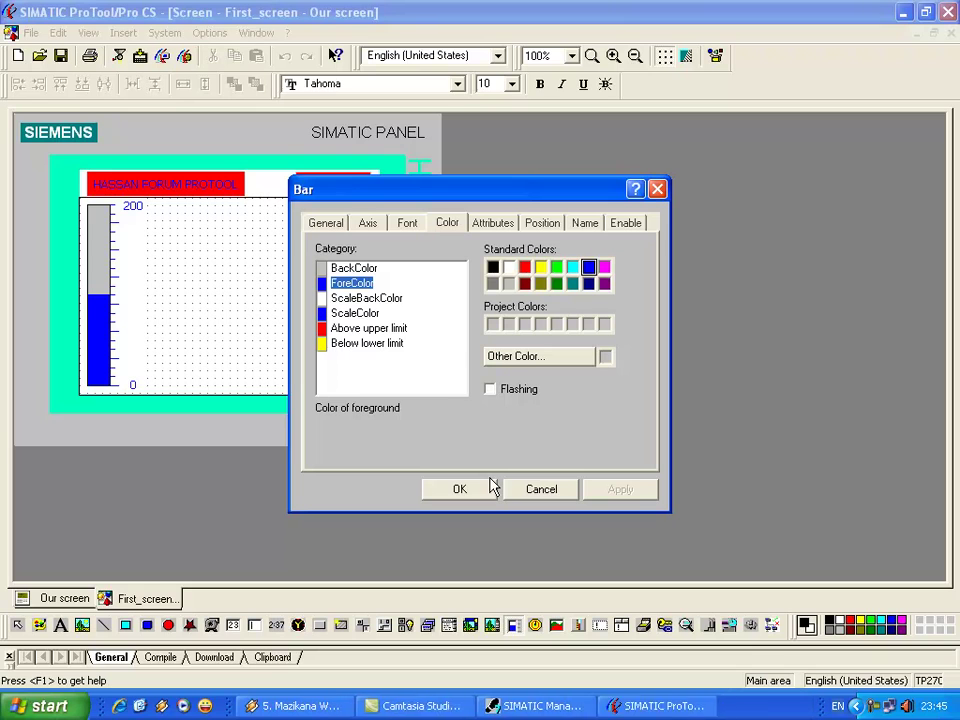
# - Create a new tag for the bar value named Water Level, using PLC Our_PLC and type INT
pyautogui.click(323, 226)
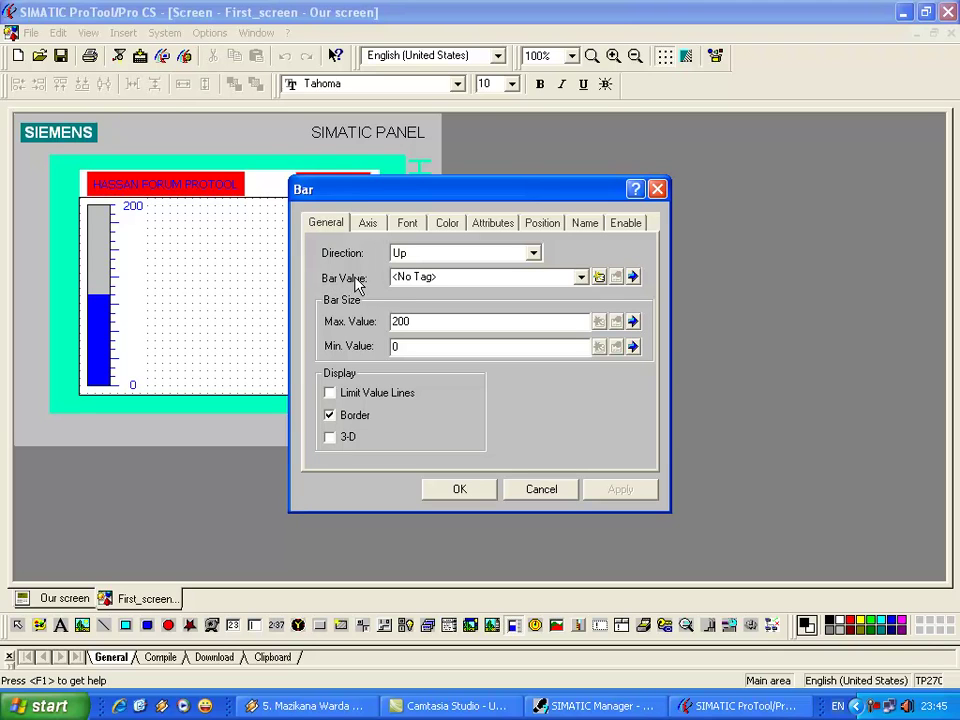
pyautogui.click(581, 278)
pyautogui.click(590, 280)
pyautogui.click(599, 277)
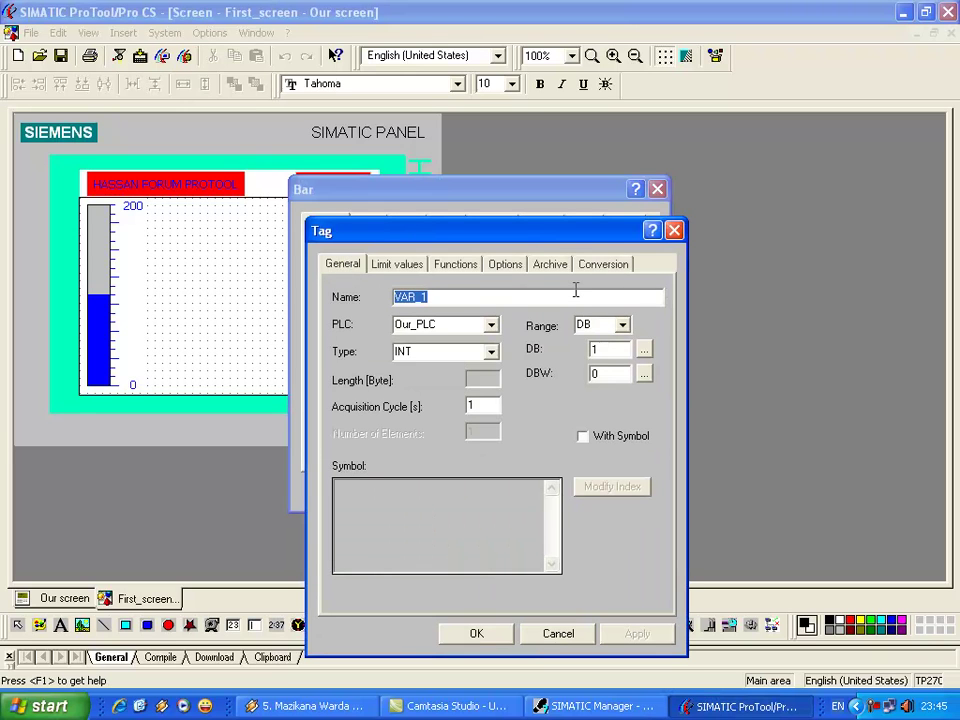
pyautogui.write('Water Level')
pyautogui.click(491, 326)
pyautogui.click(489, 349)
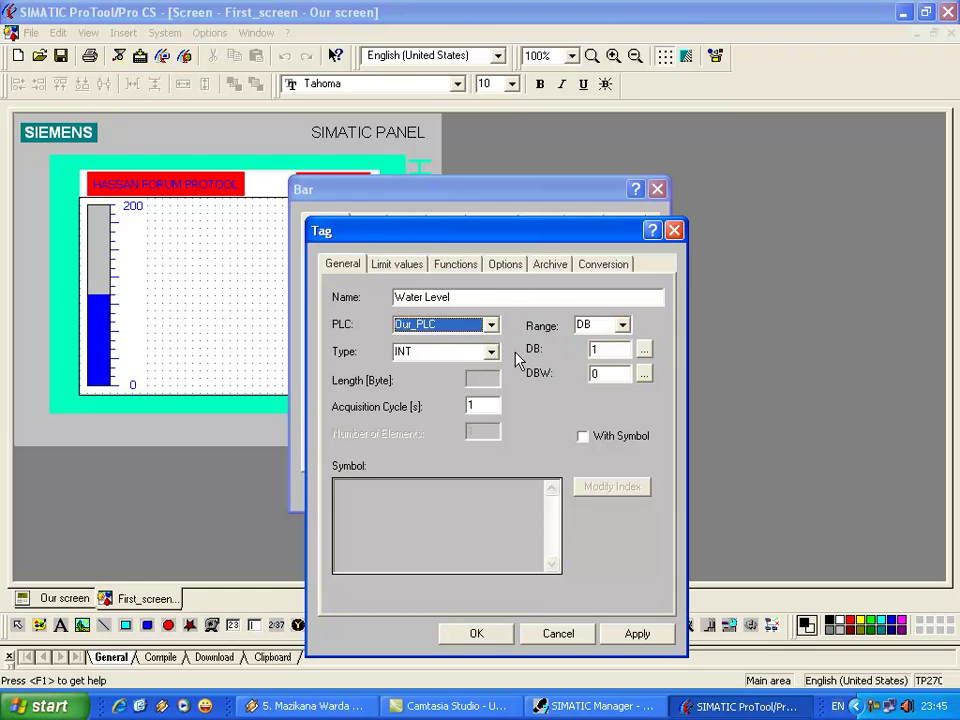
pyautogui.click(491, 352)
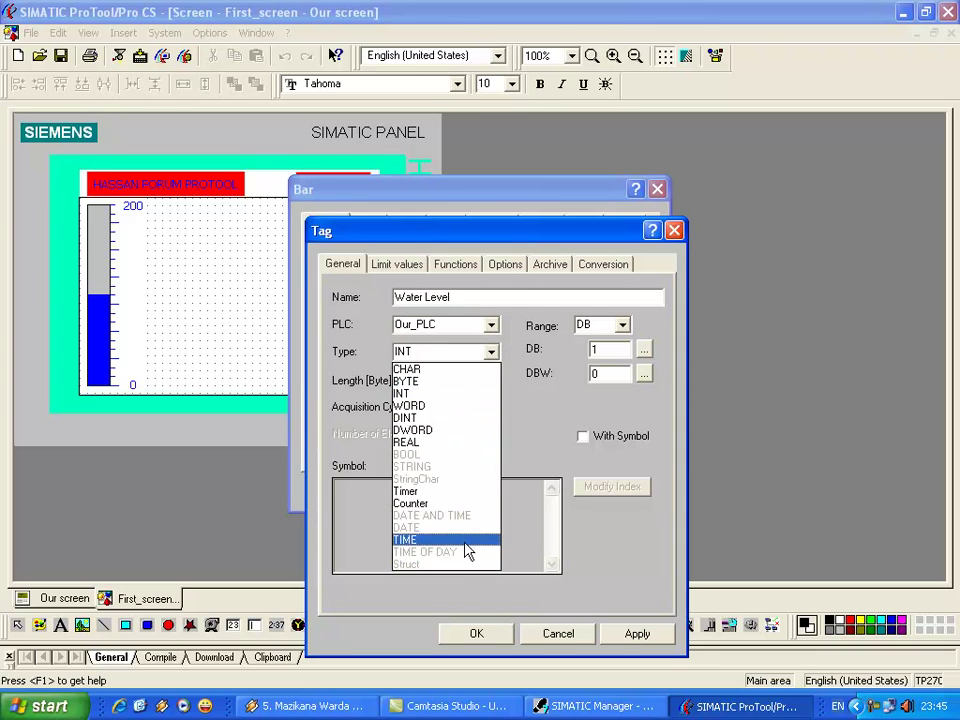
pyautogui.click(457, 394)
# - Address the Water Level tag to range DB, DB 1, DBW 2, and accept the tag and bar settings
pyautogui.click(623, 326)
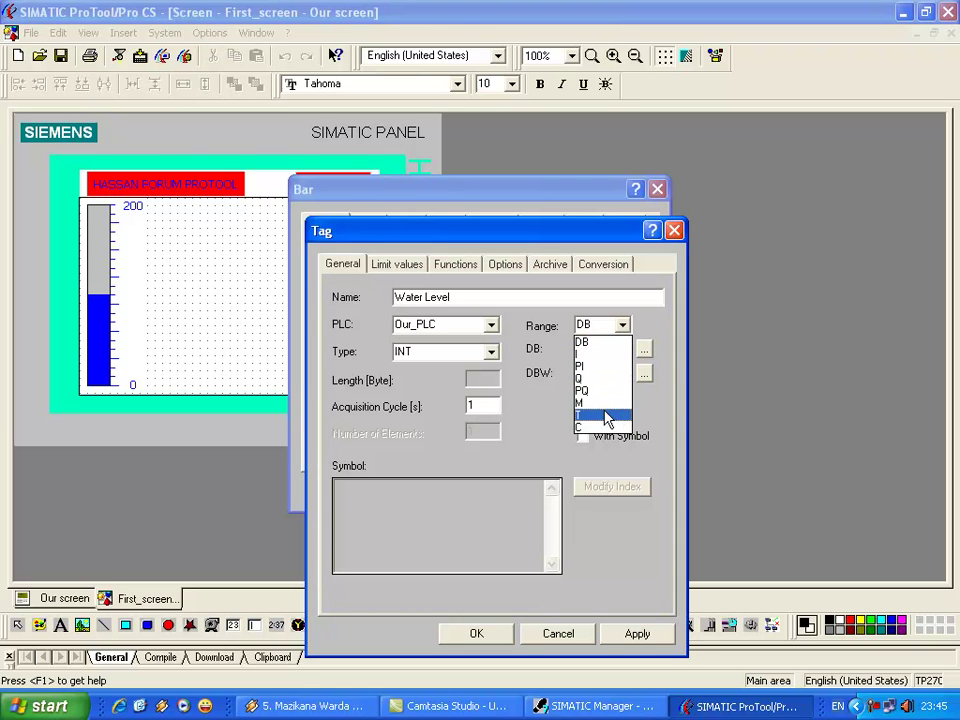
pyautogui.click(614, 345)
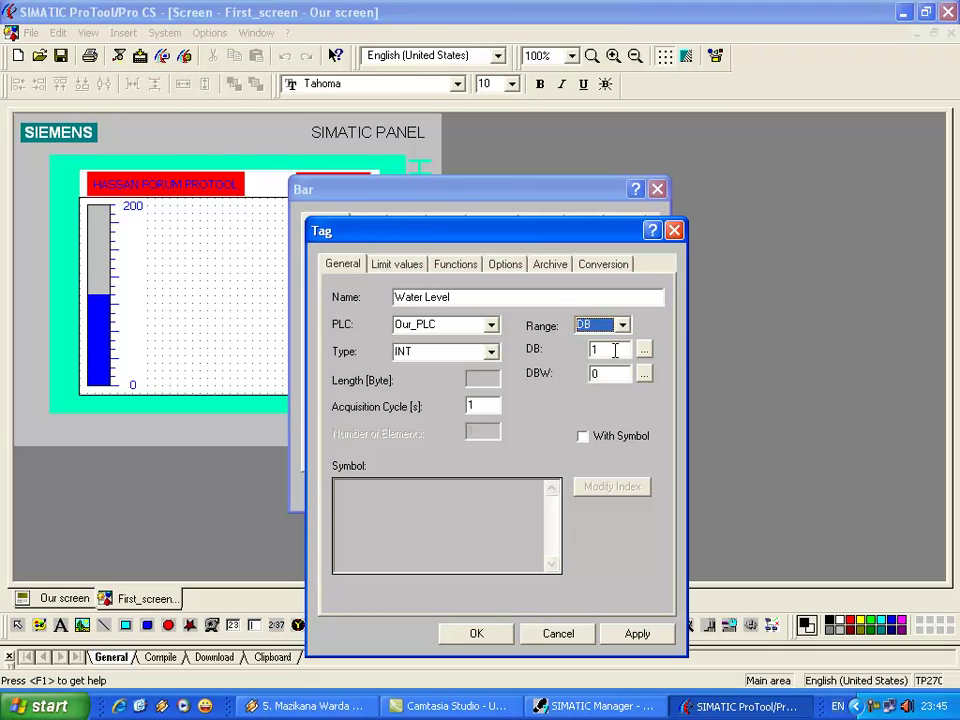
pyautogui.click(643, 349)
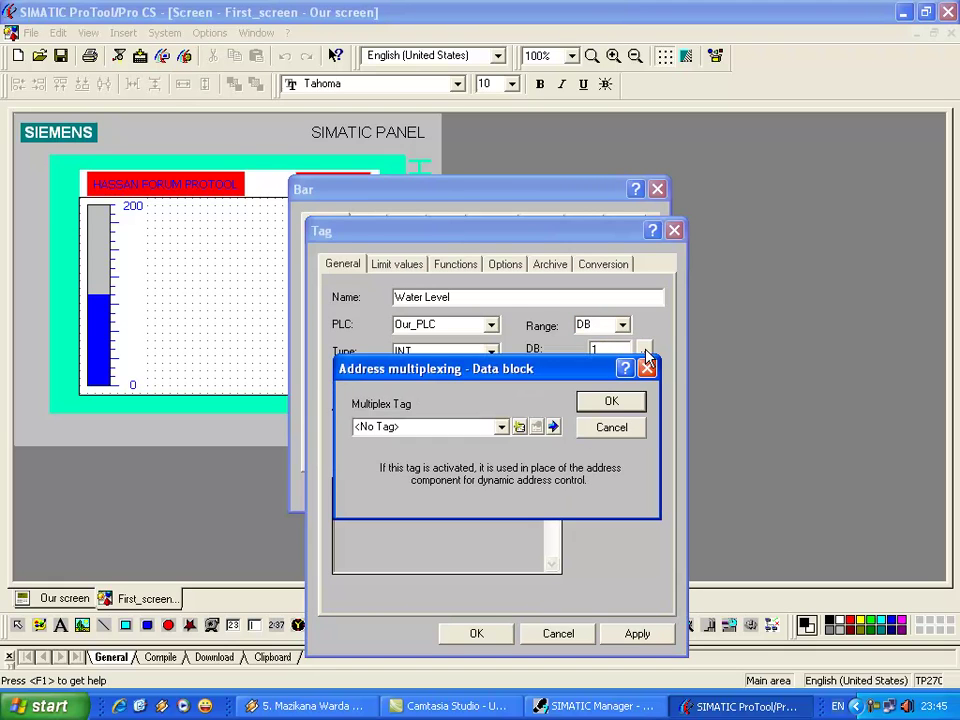
pyautogui.click(632, 424)
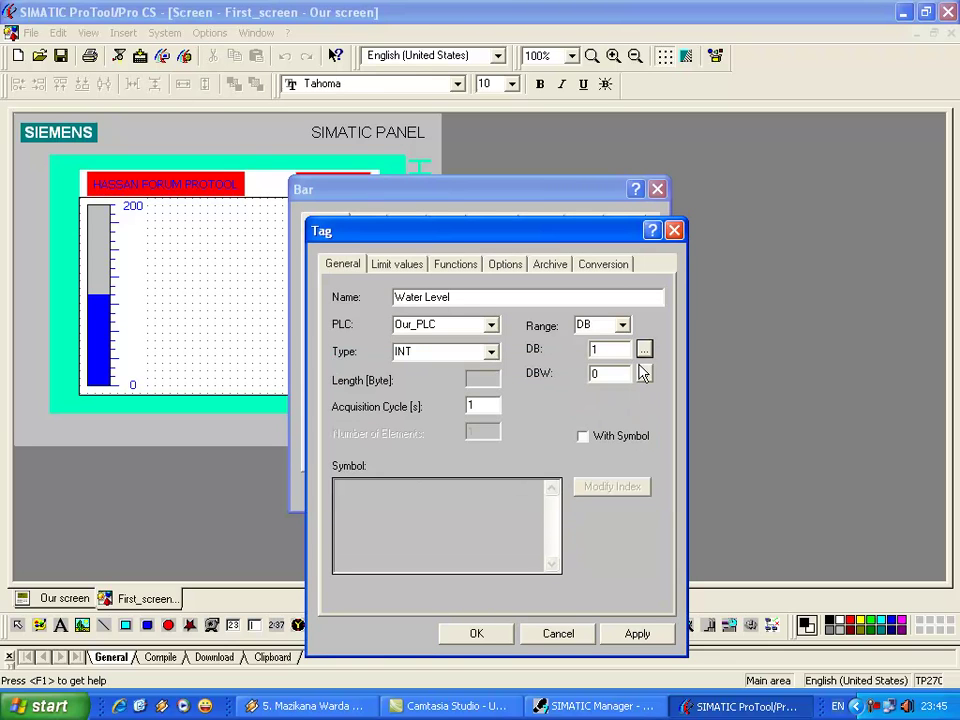
pyautogui.click(614, 350)
pyautogui.doubleClick(595, 374)
pyautogui.click(638, 645)
pyautogui.click(501, 636)
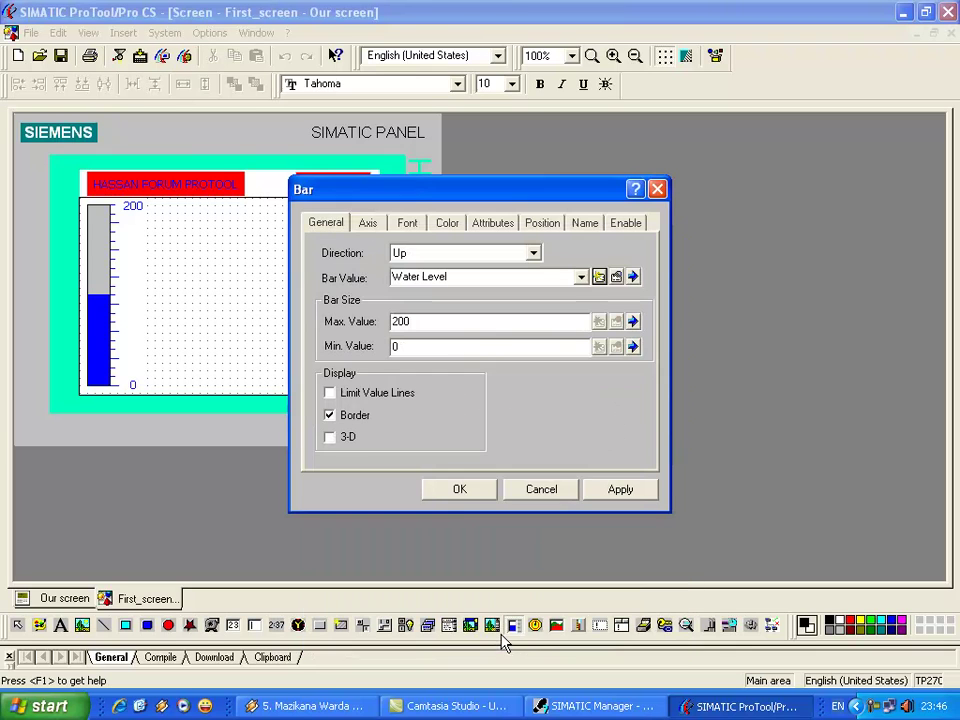
pyautogui.click(456, 496)
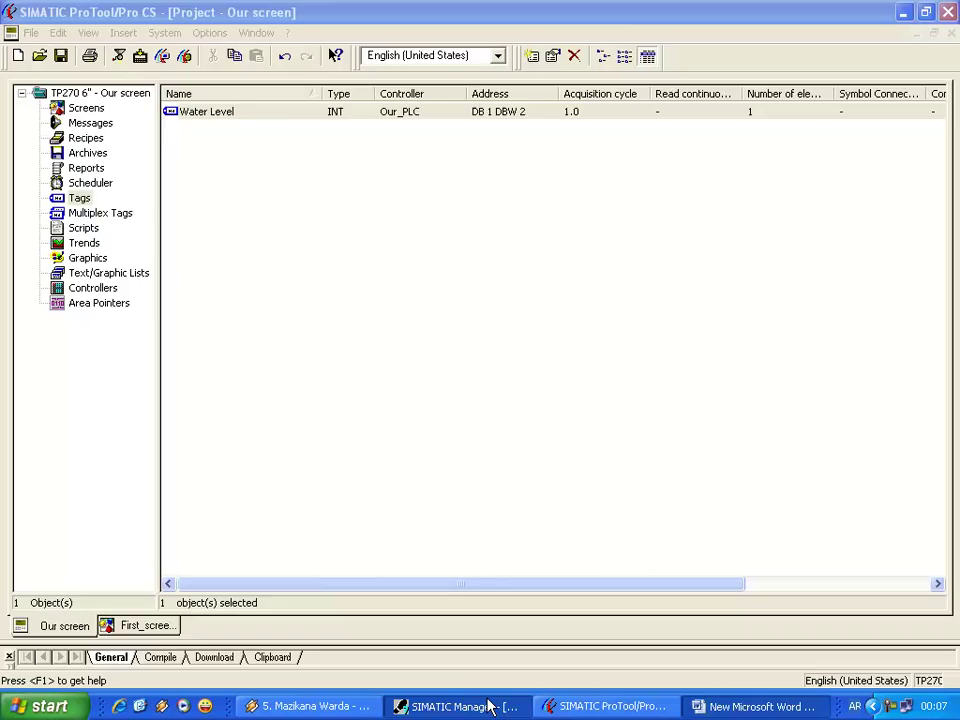
# - Switch to SIMATIC Manager and insert a shared data block named DB1 into the program's Blocks folder
pyautogui.click(491, 703)
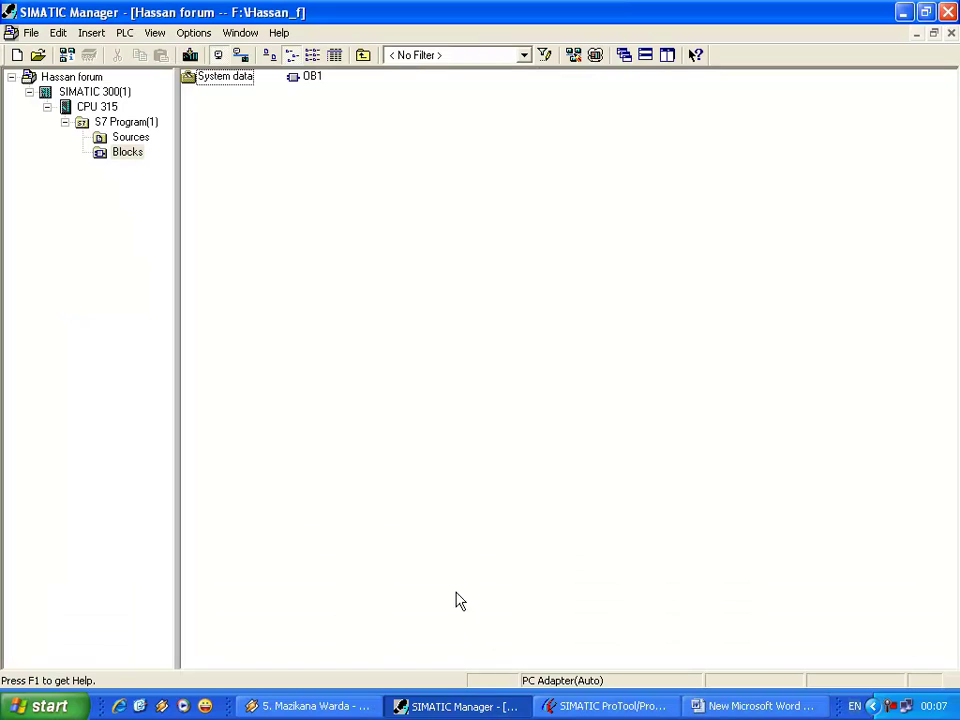
pyautogui.rightClick(346, 190)
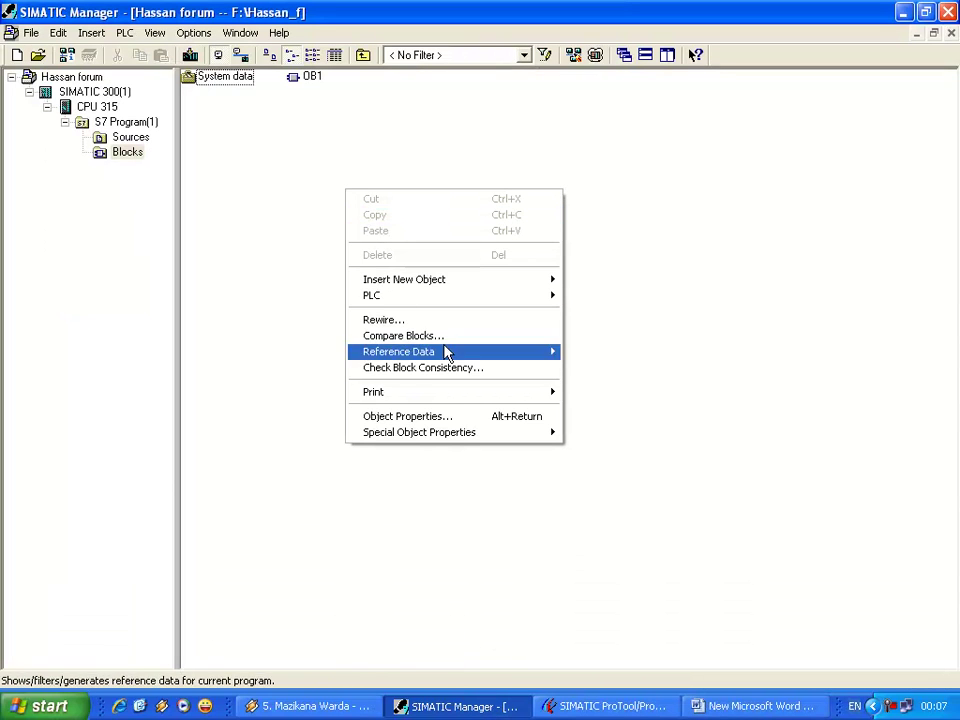
pyautogui.moveTo(489, 283)
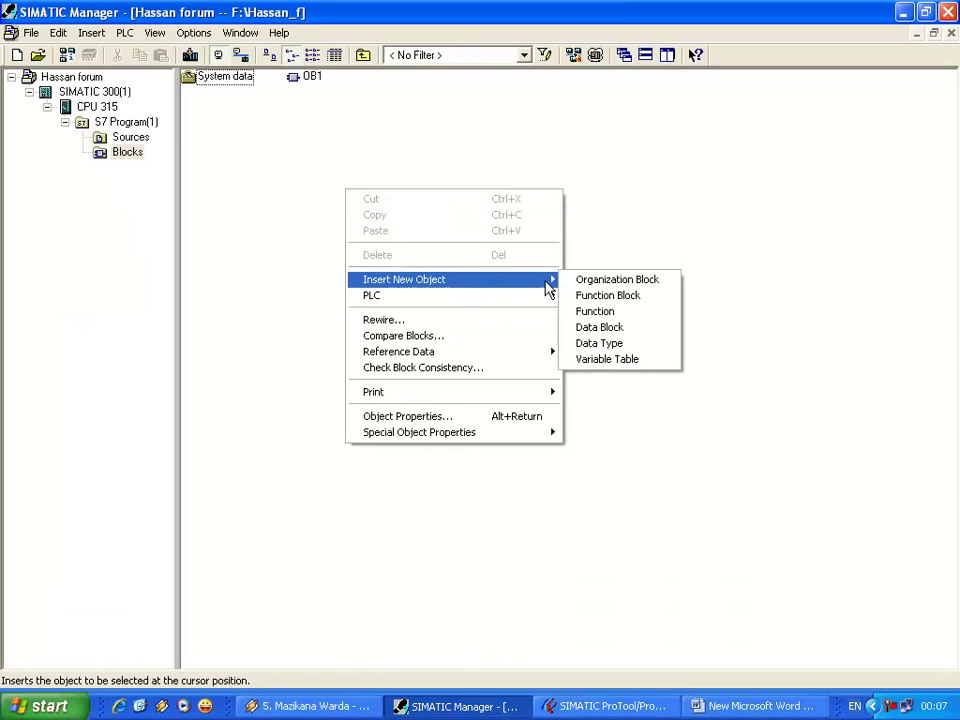
pyautogui.click(653, 330)
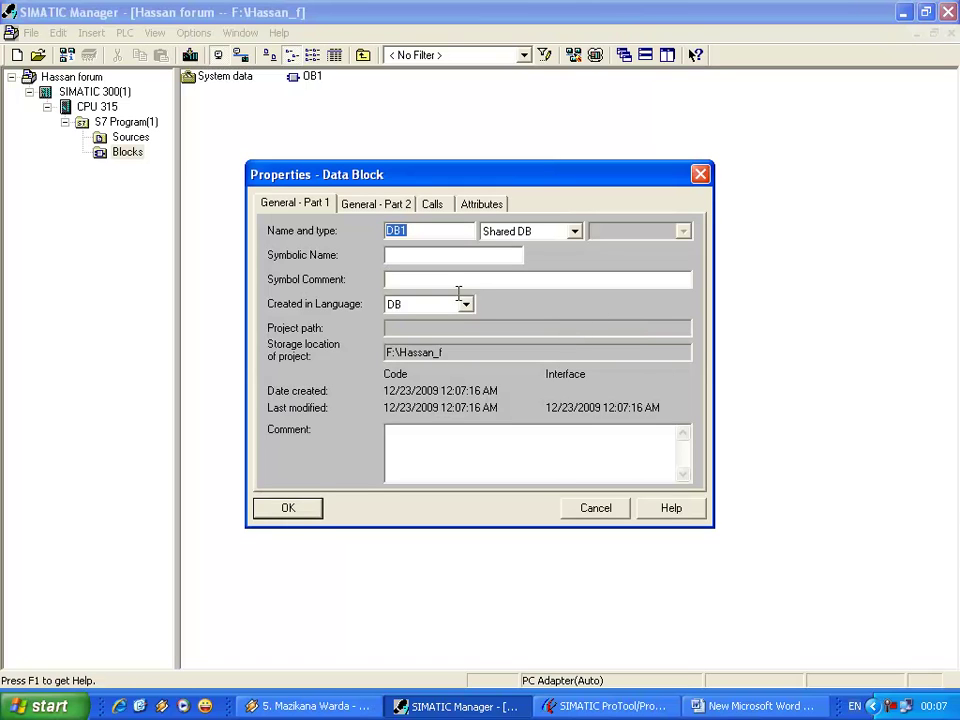
pyautogui.click(295, 522)
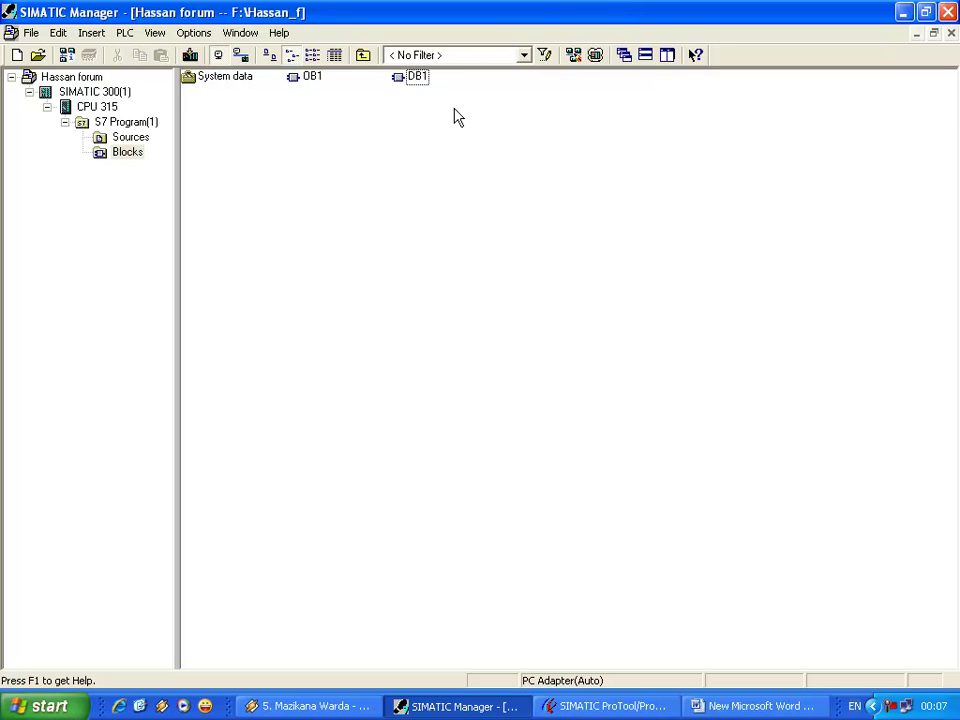
# - Add an INT variable Water_Level to DB1 with initial value 0 and comment "used to indicate water level", and save and close the block
pyautogui.doubleClick(416, 77)
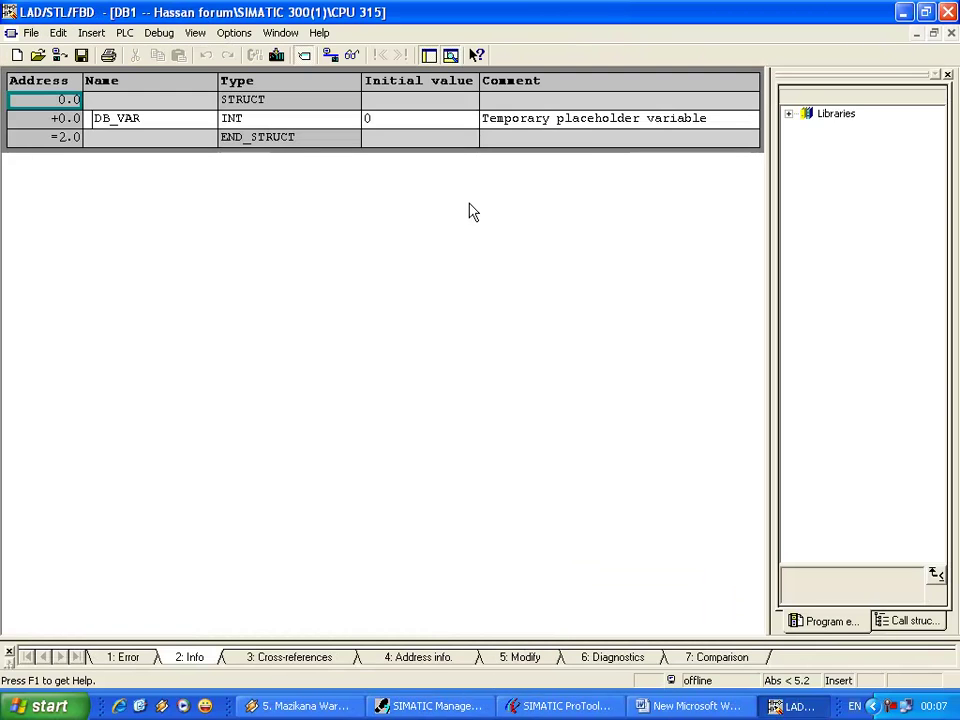
pyautogui.click(497, 124)
pyautogui.press('Return')
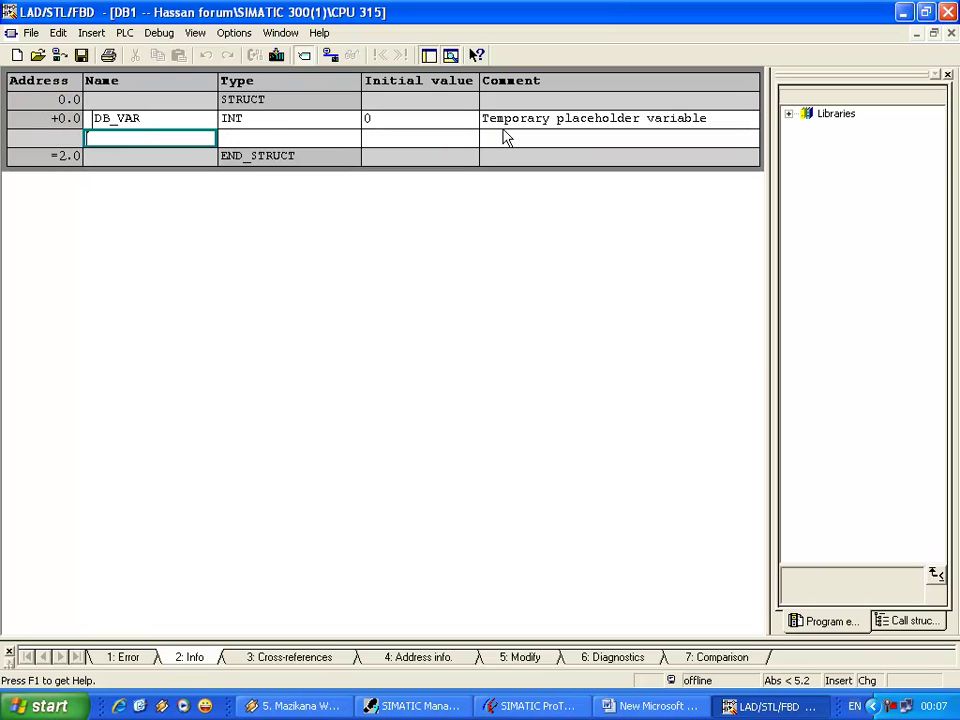
pyautogui.write('Water Level')
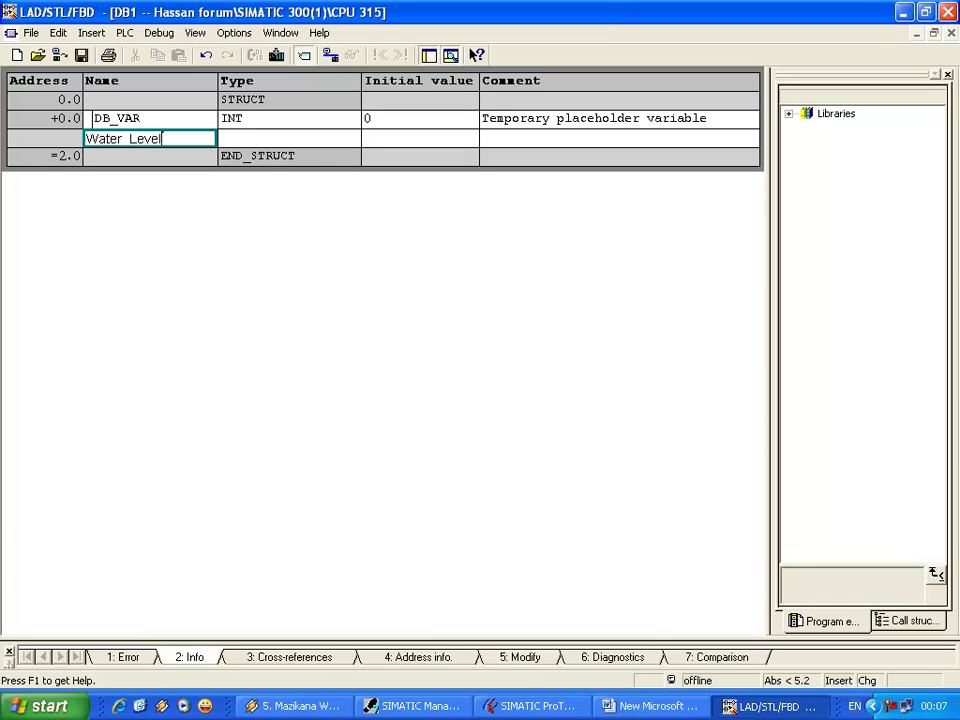
pyautogui.press('Tab')
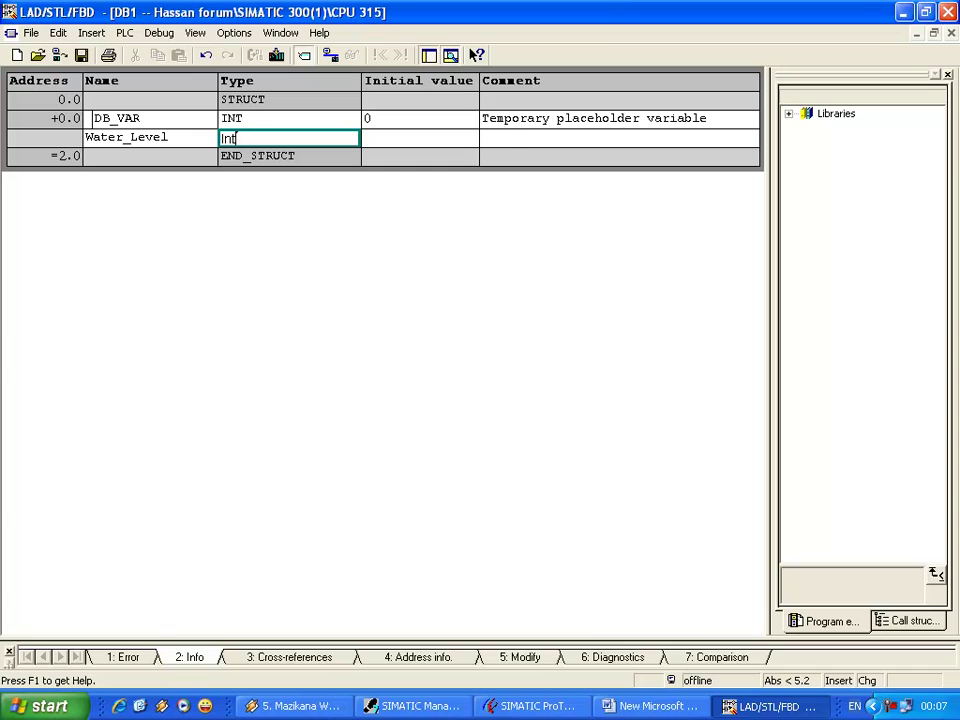
pyautogui.press('Tab')
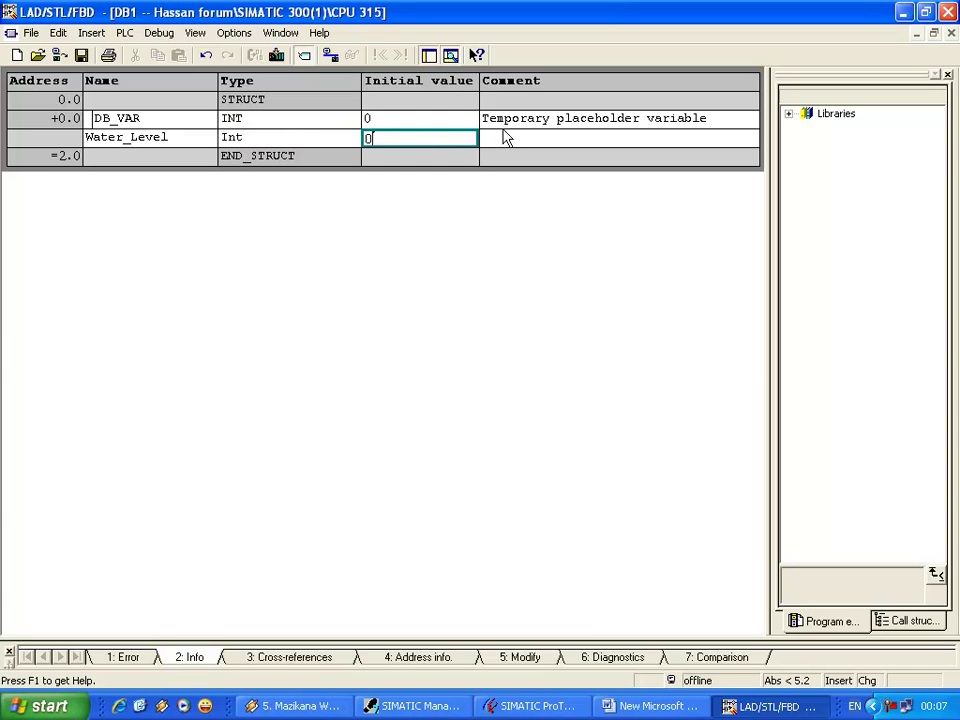
pyautogui.press('Tab')
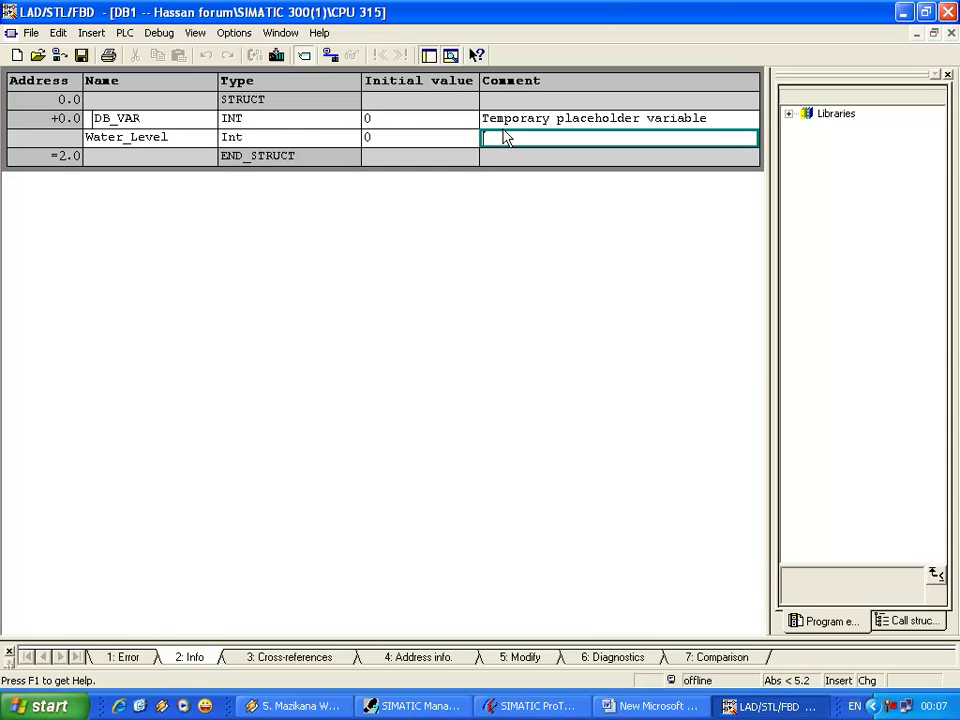
pyautogui.write('used to indicate water level')
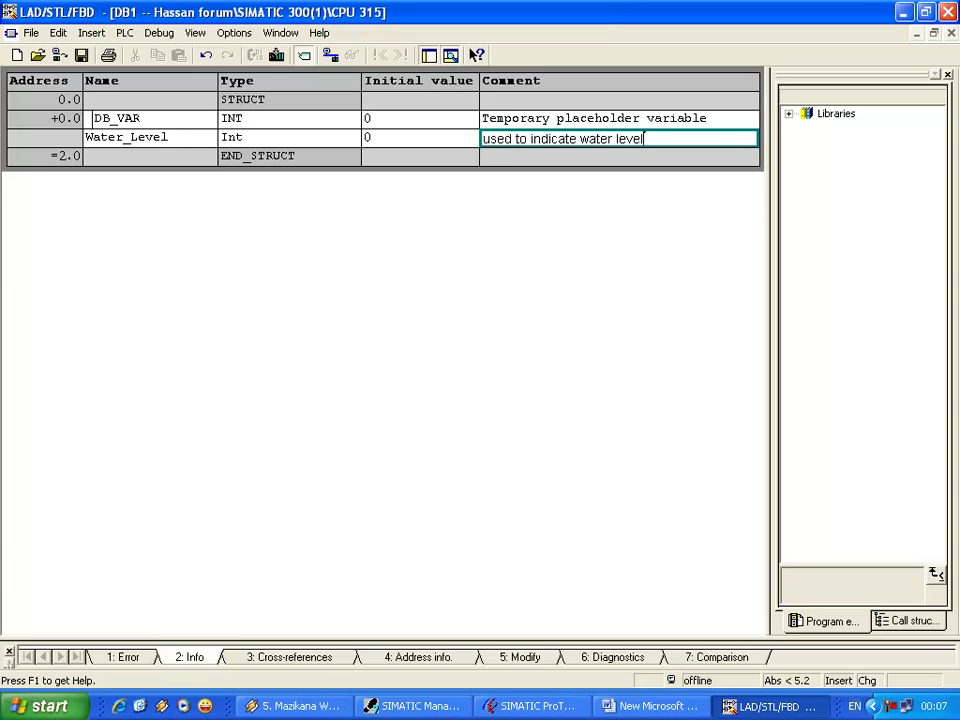
pyautogui.press('Return')
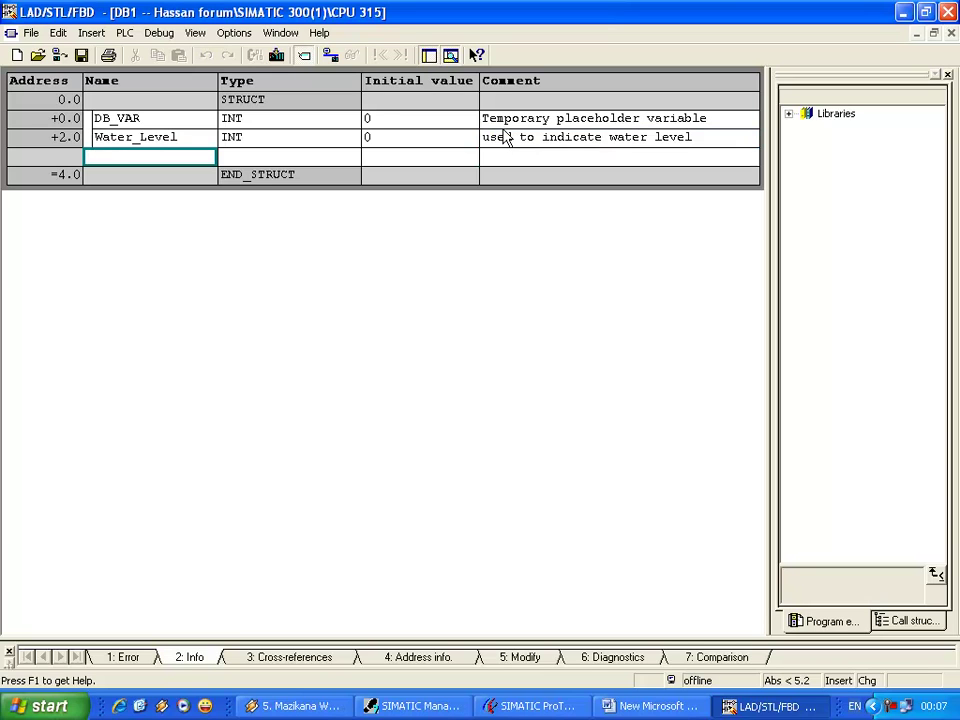
pyautogui.click(82, 58)
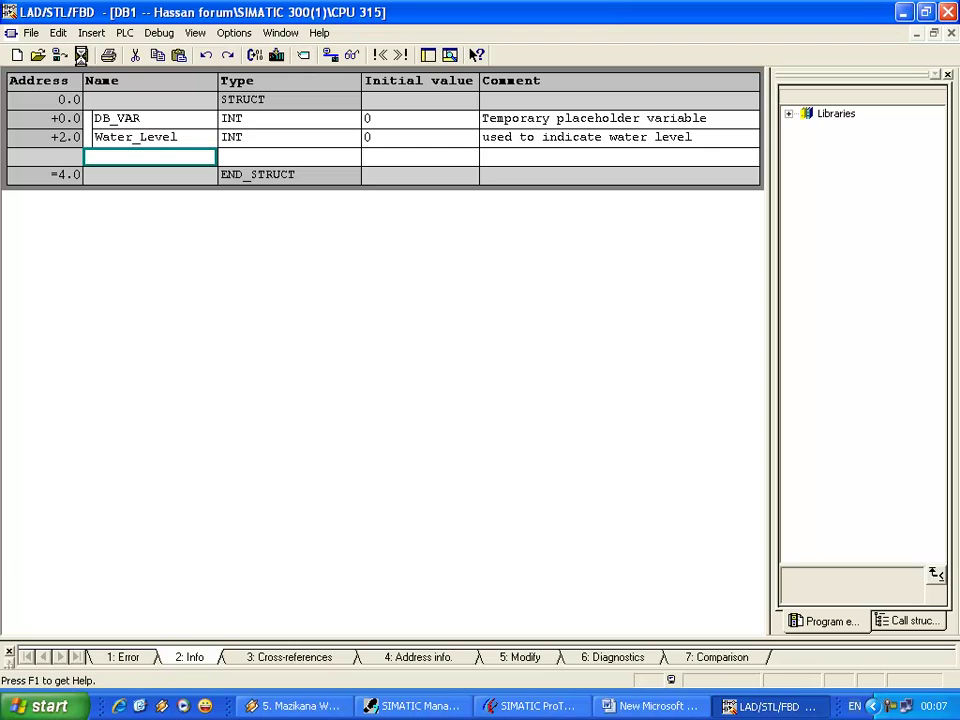
pyautogui.click(946, 13)
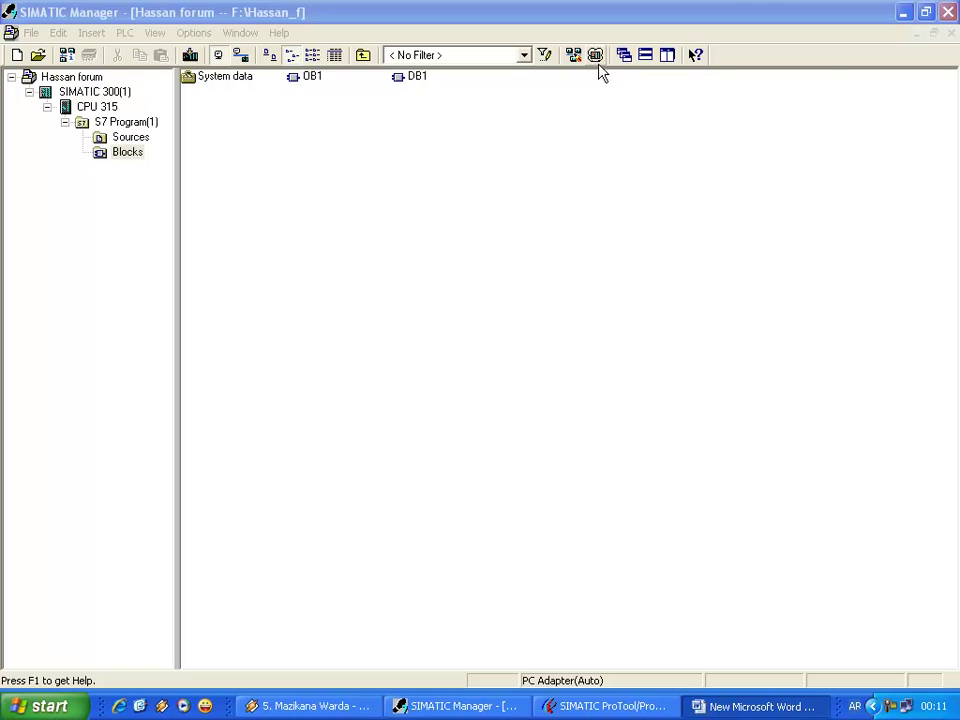
# - Start the S7-PLCSIM simulator, create a new simulated CPU, and minimize the simulator window
pyautogui.click(597, 56)
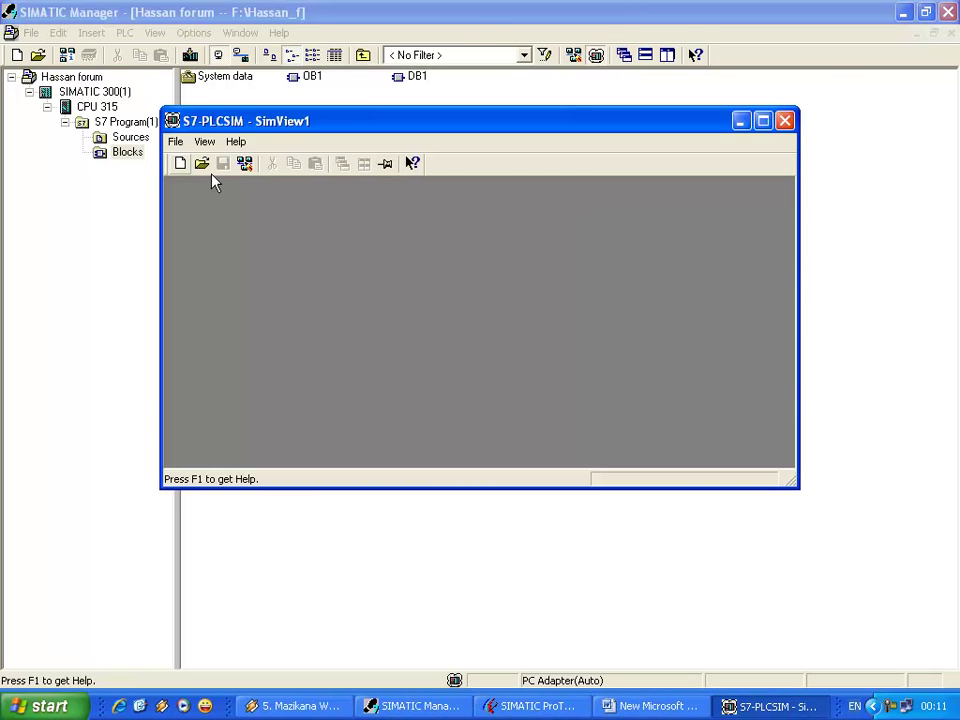
pyautogui.click(180, 163)
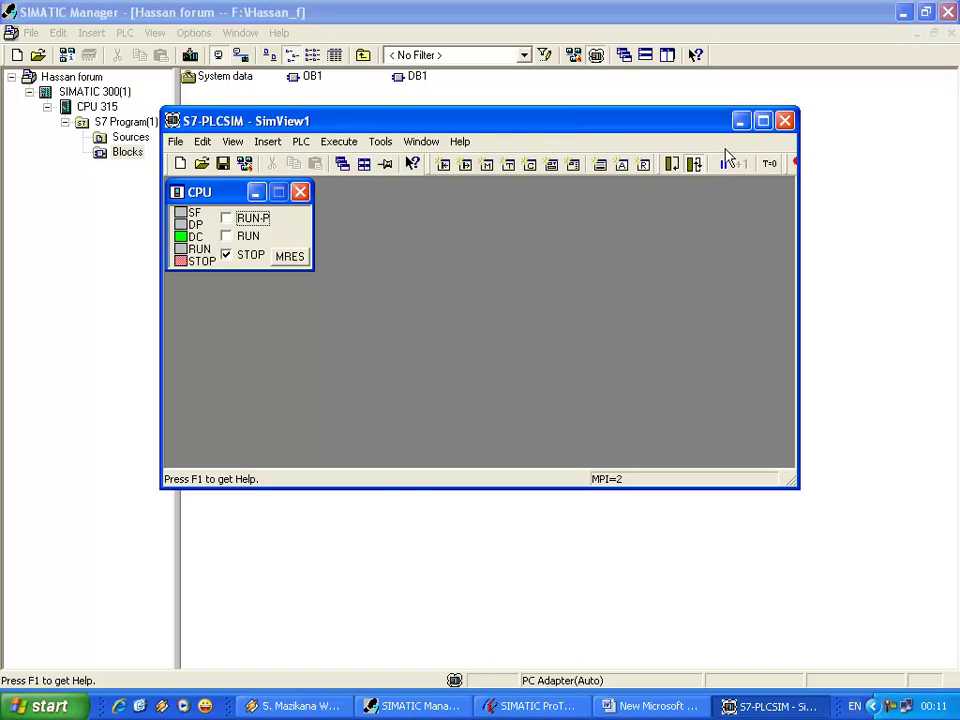
pyautogui.click(742, 122)
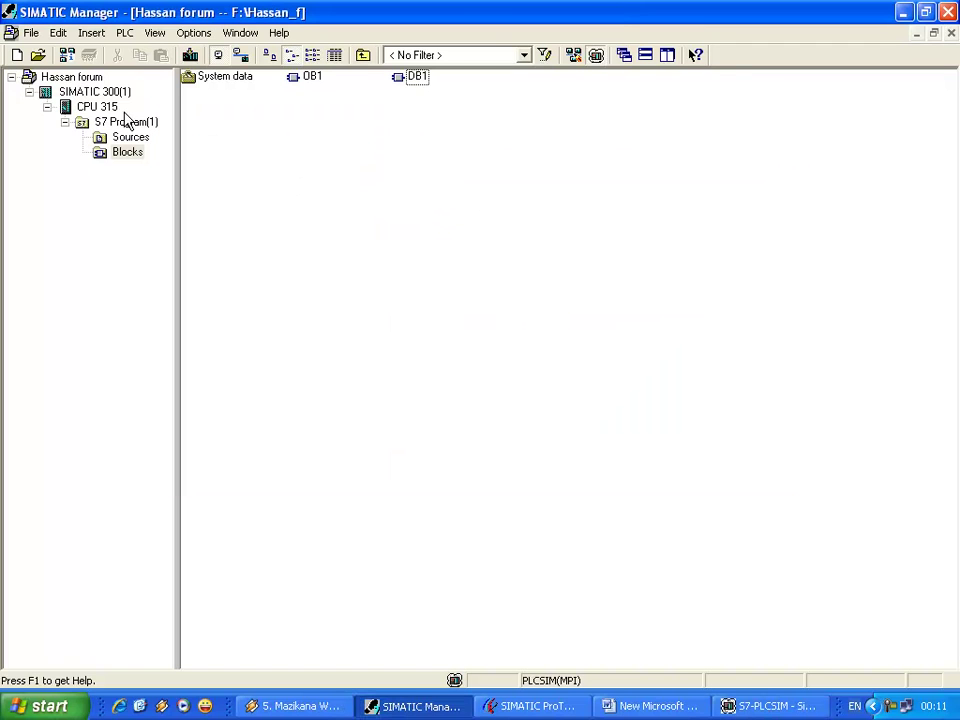
# - Download the SIMATIC 300(1) station to the simulated PLC, replacing its system data, and set the CPU to RUN-P
pyautogui.click(124, 93)
pyautogui.click(190, 55)
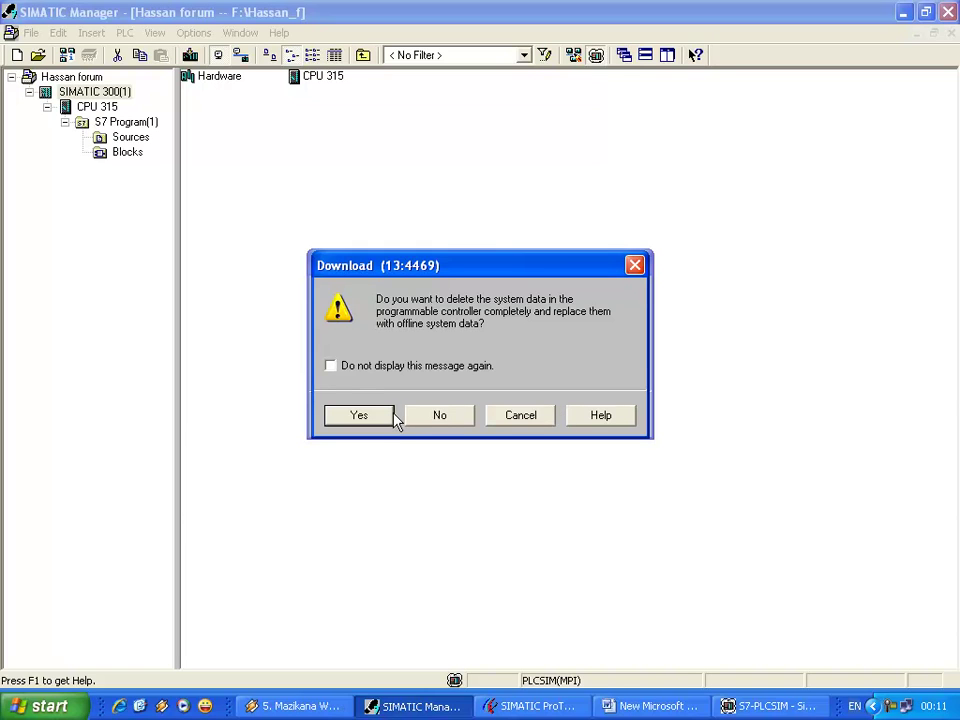
pyautogui.click(392, 416)
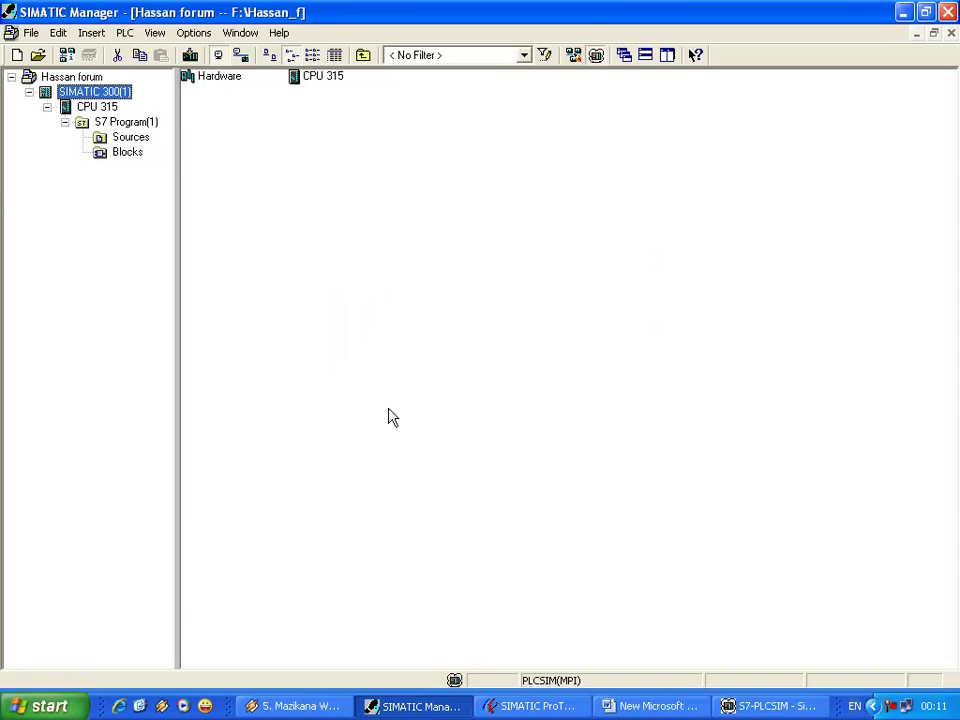
pyautogui.click(744, 704)
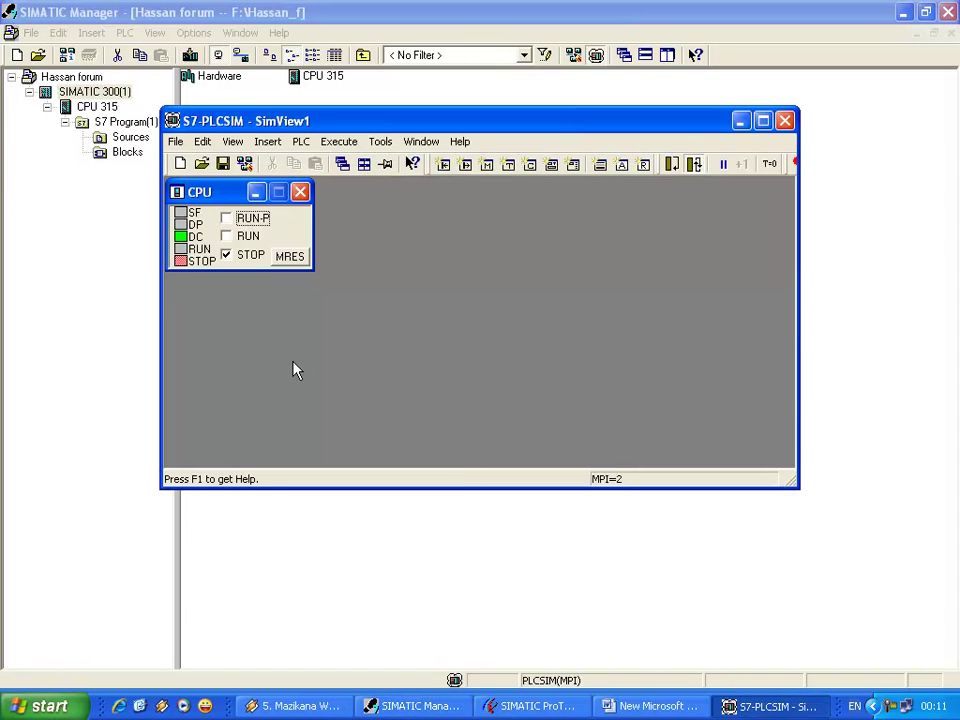
pyautogui.click(252, 218)
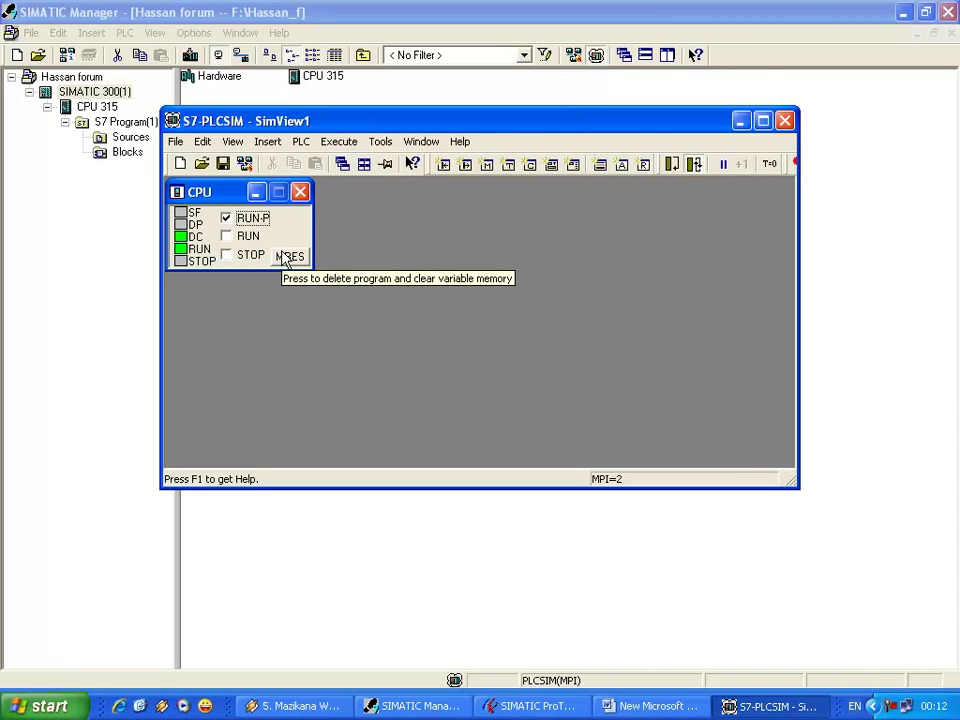
# - Return to SIMATIC Manager and insert a variable table named VAT_1 into the Blocks folder
pyautogui.hotkey('alt', 'Tab')
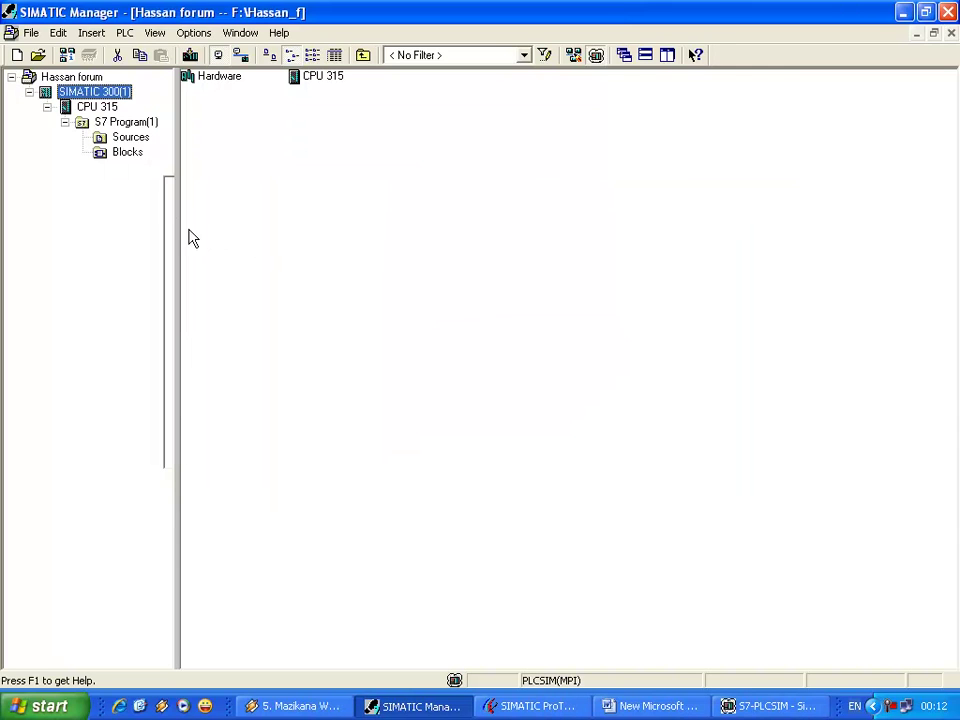
pyautogui.click(127, 152)
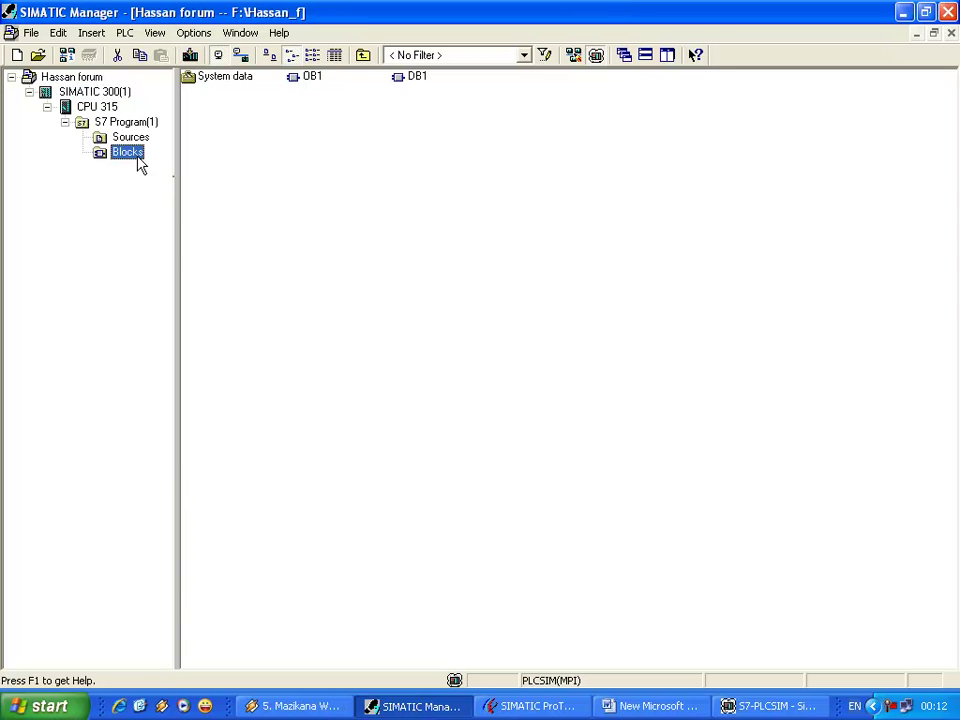
pyautogui.rightClick(375, 133)
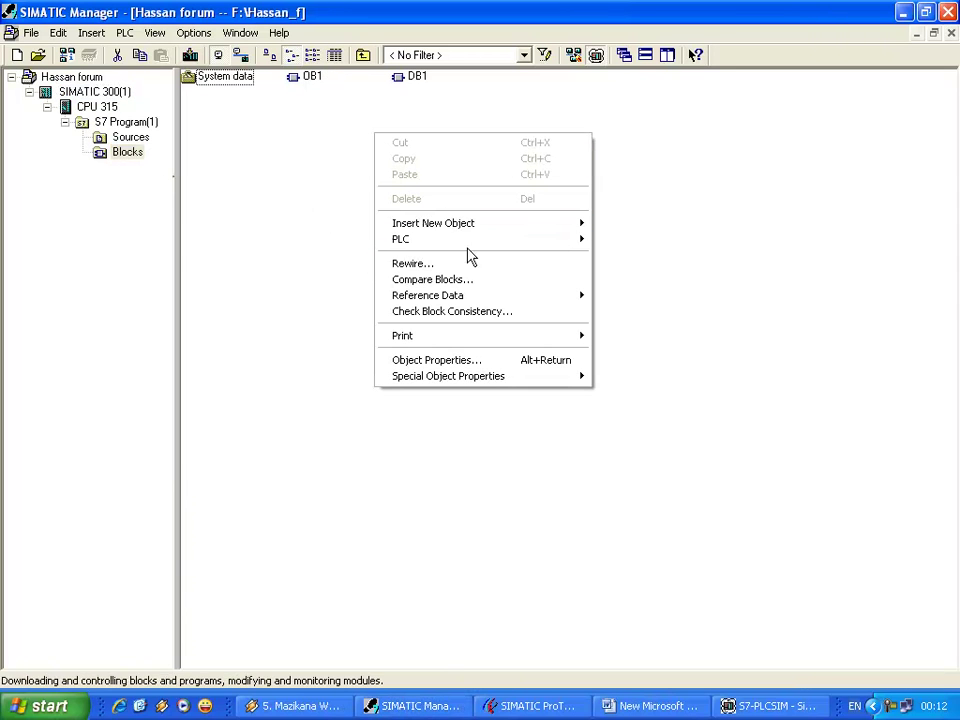
pyautogui.moveTo(538, 232)
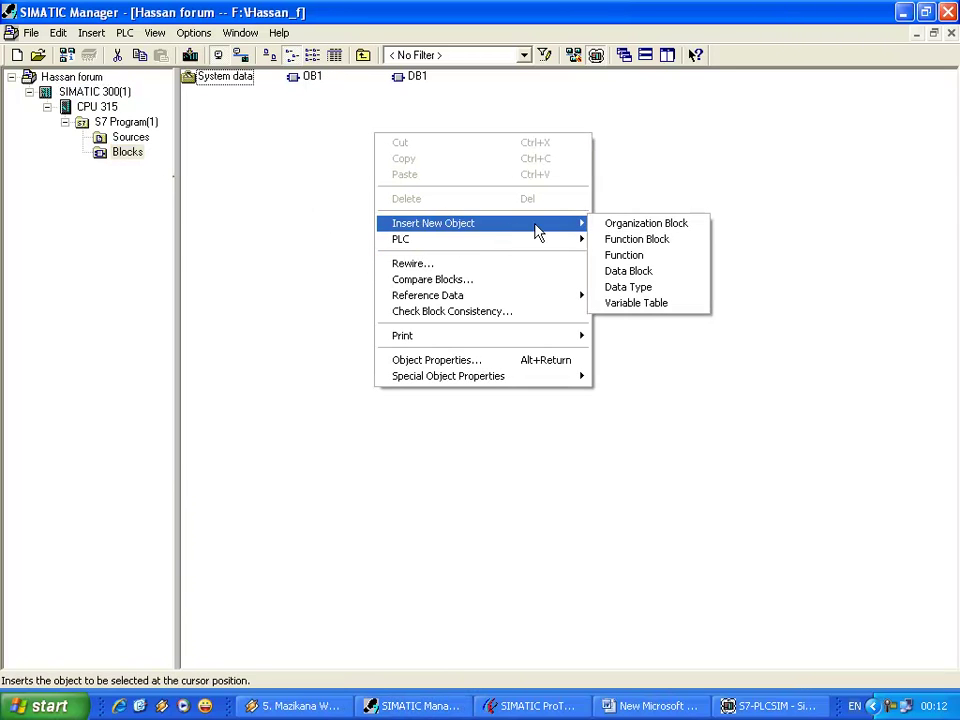
pyautogui.click(670, 303)
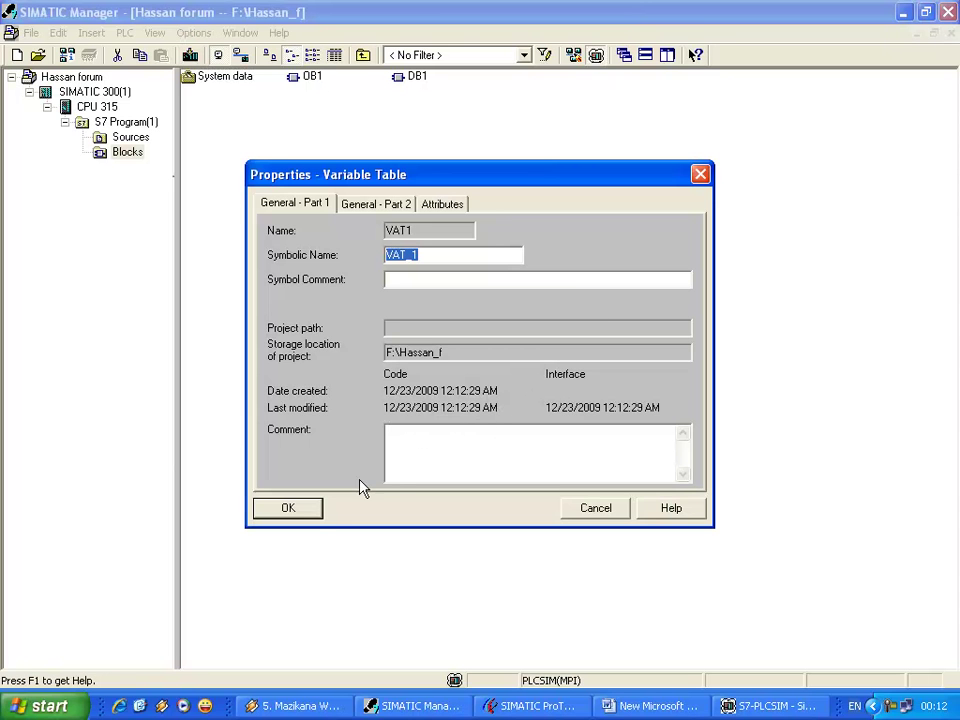
pyautogui.click(313, 516)
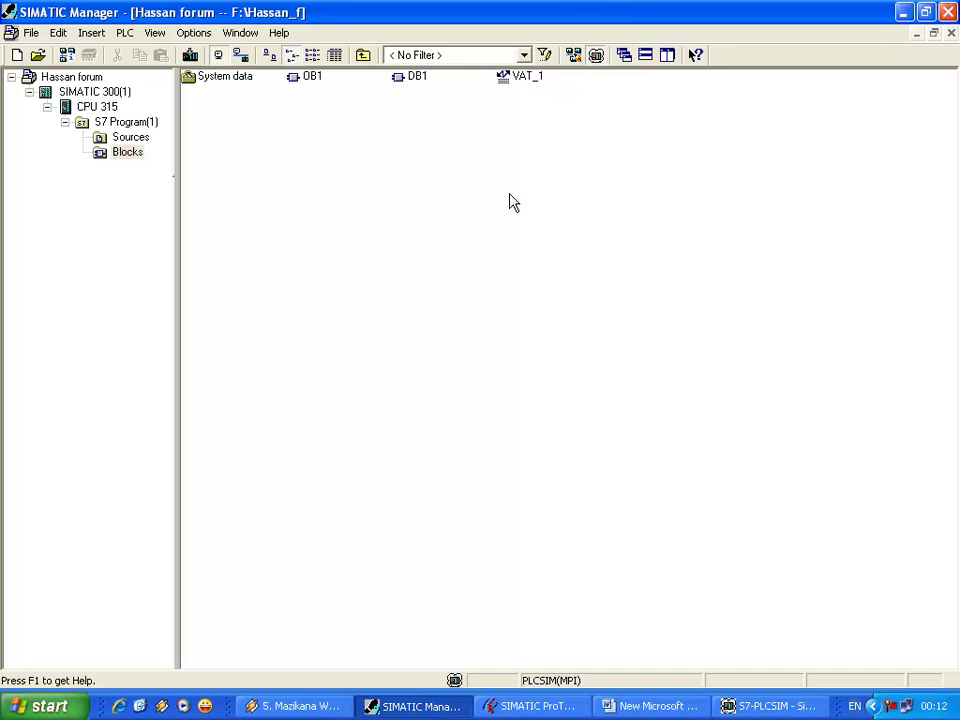
# - Open DB1 and monitor it online in data view, and shrink and reposition its window to uncover the block list
pyautogui.doubleClick(413, 80)
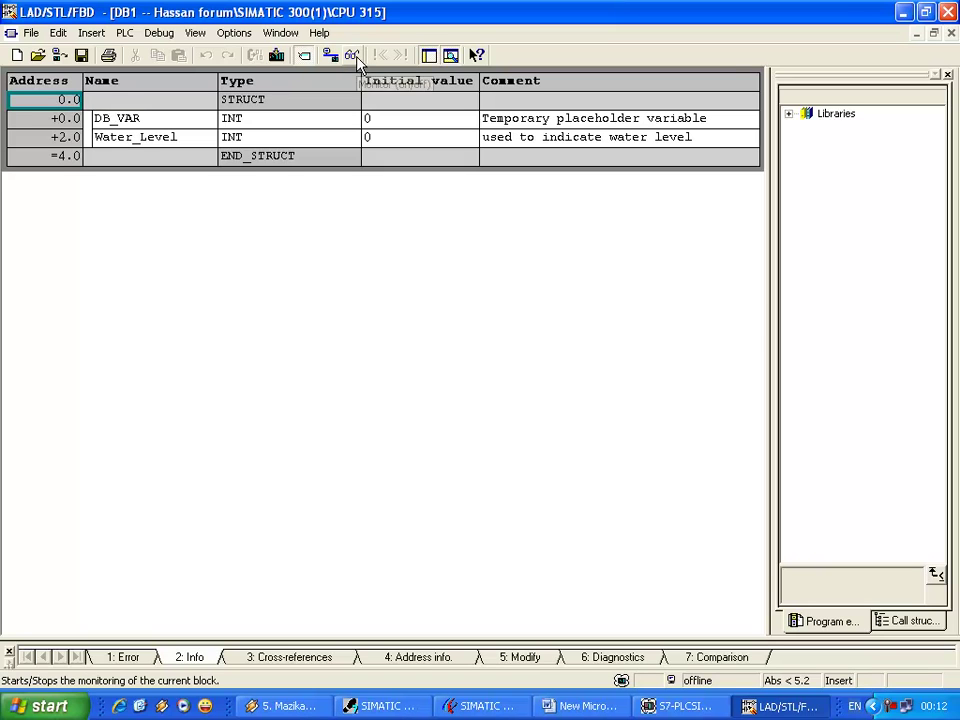
pyautogui.click(355, 57)
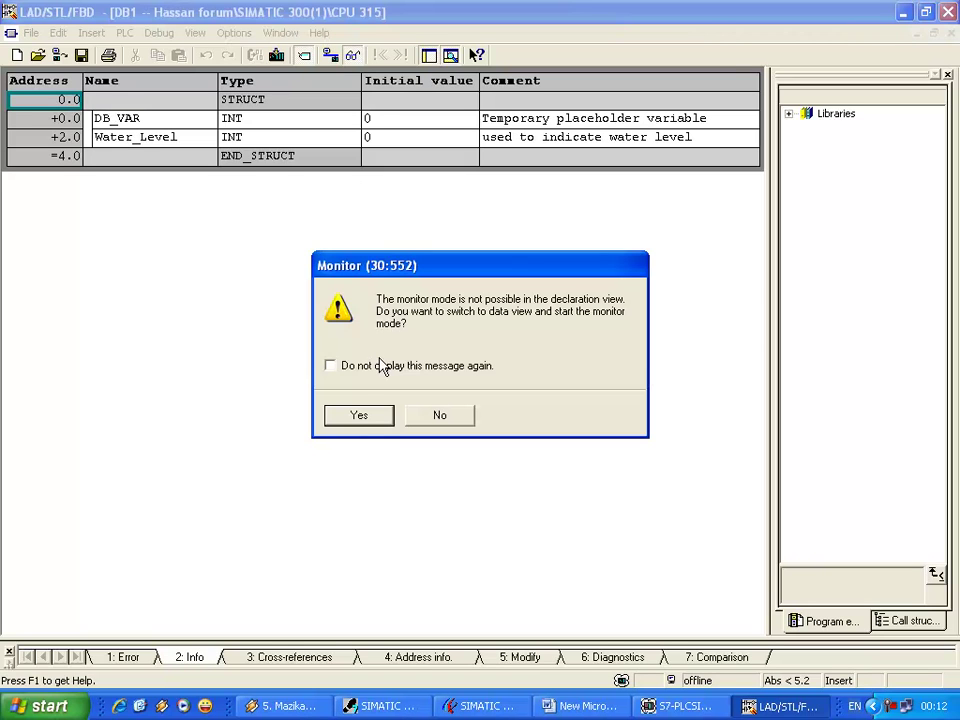
pyautogui.click(384, 414)
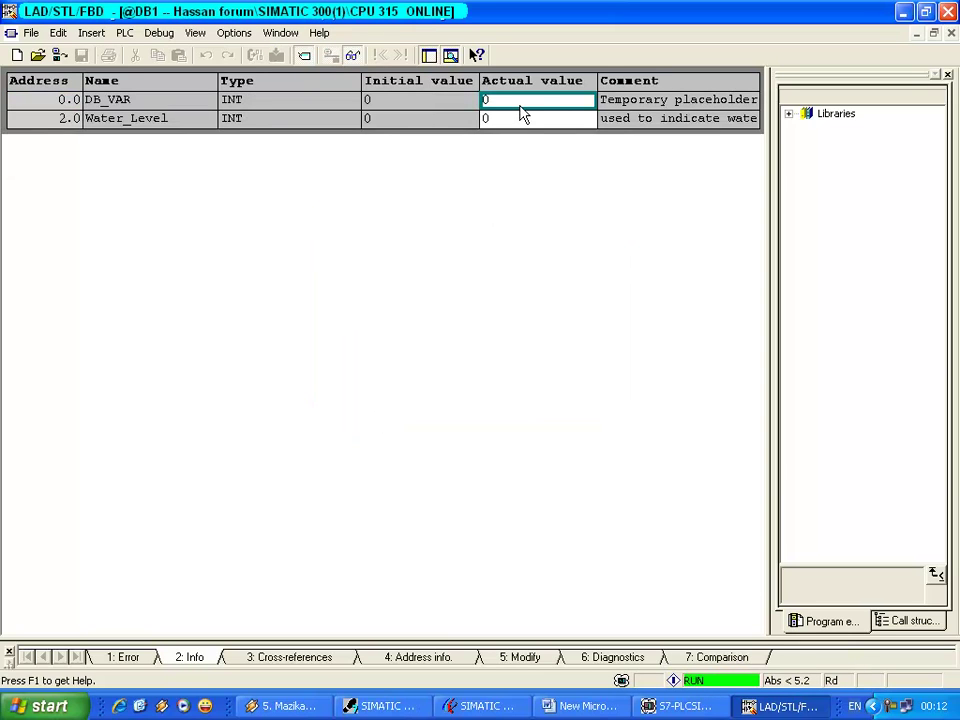
pyautogui.doubleClick(620, 20)
pyautogui.moveTo(592, 12); pyautogui.dragTo(360, 52)
# - Open the variable table VAT_1 and add the address DB1.DBW 2 to its first row
pyautogui.doubleClick(534, 77)
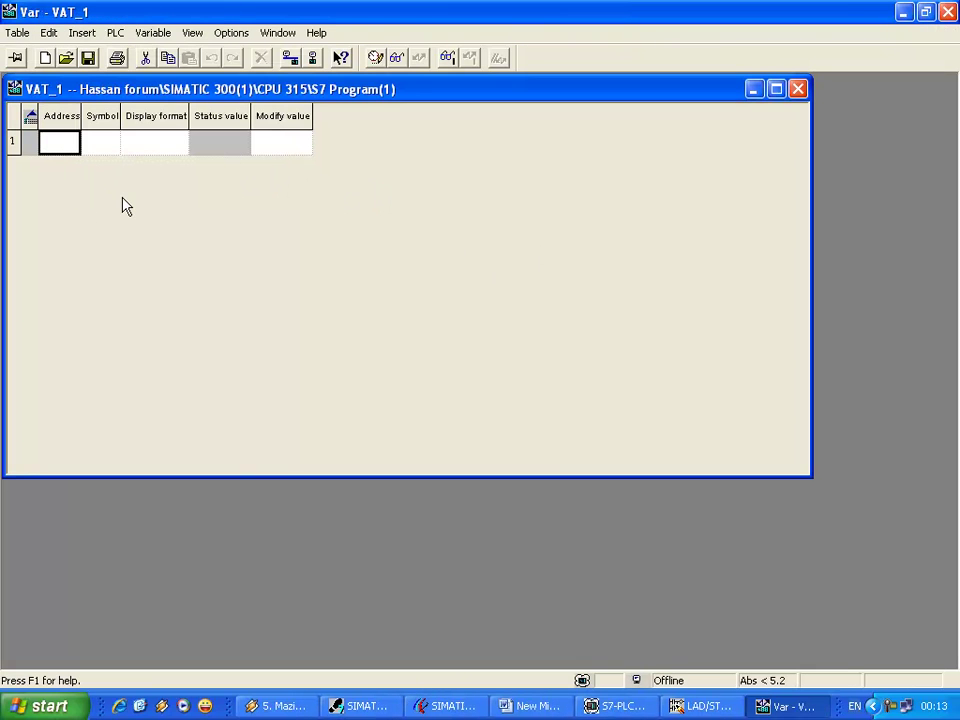
pyautogui.write('DB1.DBW 2')
pyautogui.press('Return')
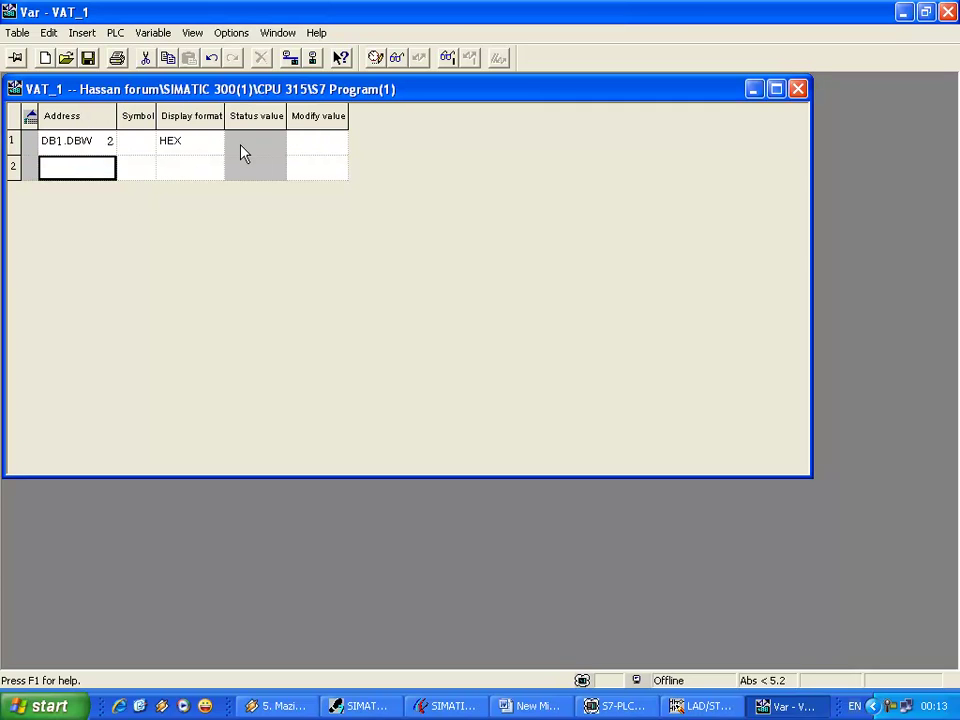
# - Enter 10 as the modify value for DB1.DBW 2 in hex format and start online monitoring of the table
pyautogui.click(311, 152)
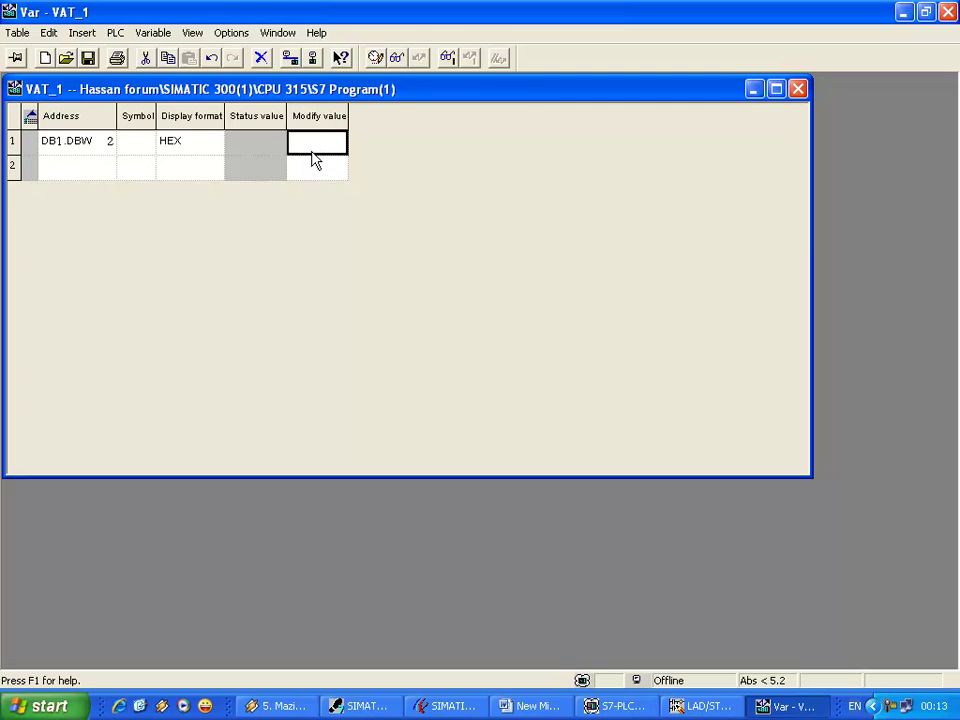
pyautogui.write('10')
pyautogui.click(397, 58)
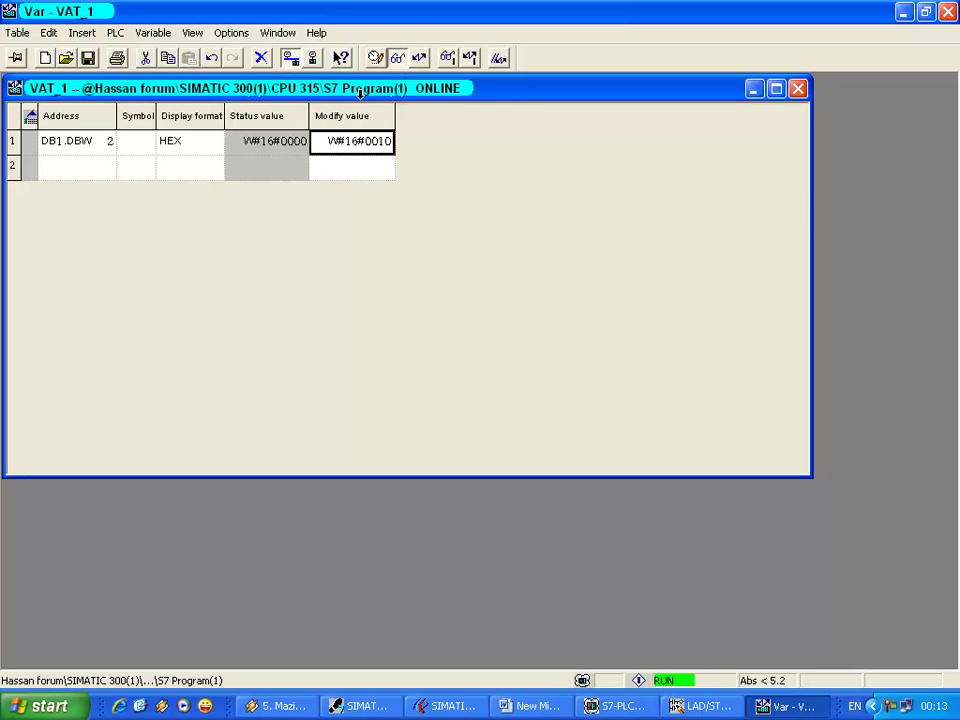
# - Switch the display format of DB1.DBW 2 in the variable table to decimal
pyautogui.rightClick(208, 155)
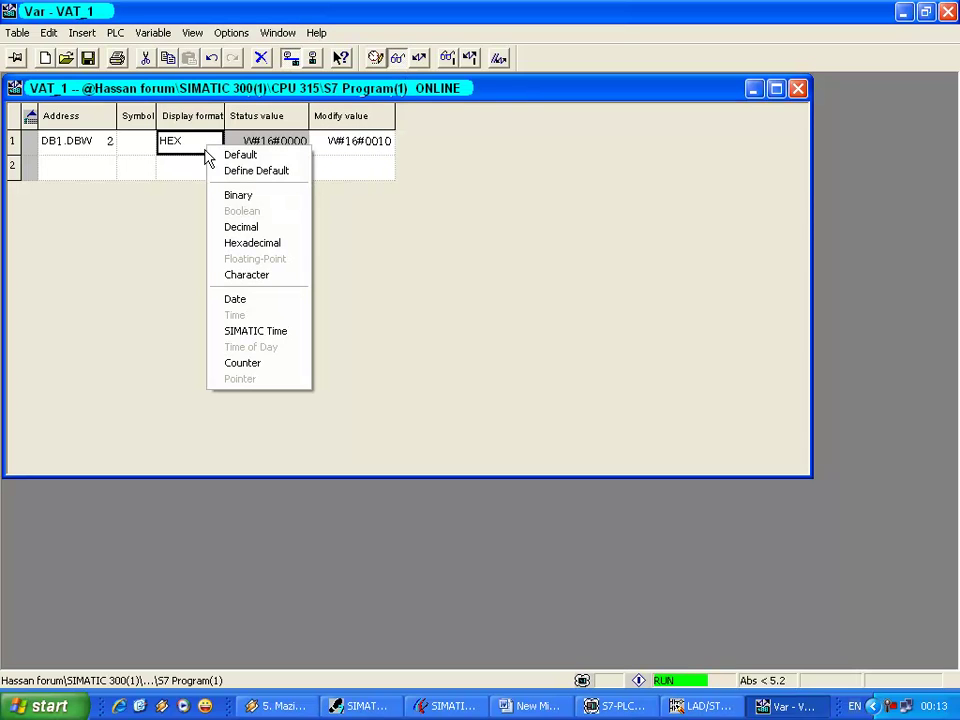
pyautogui.click(256, 229)
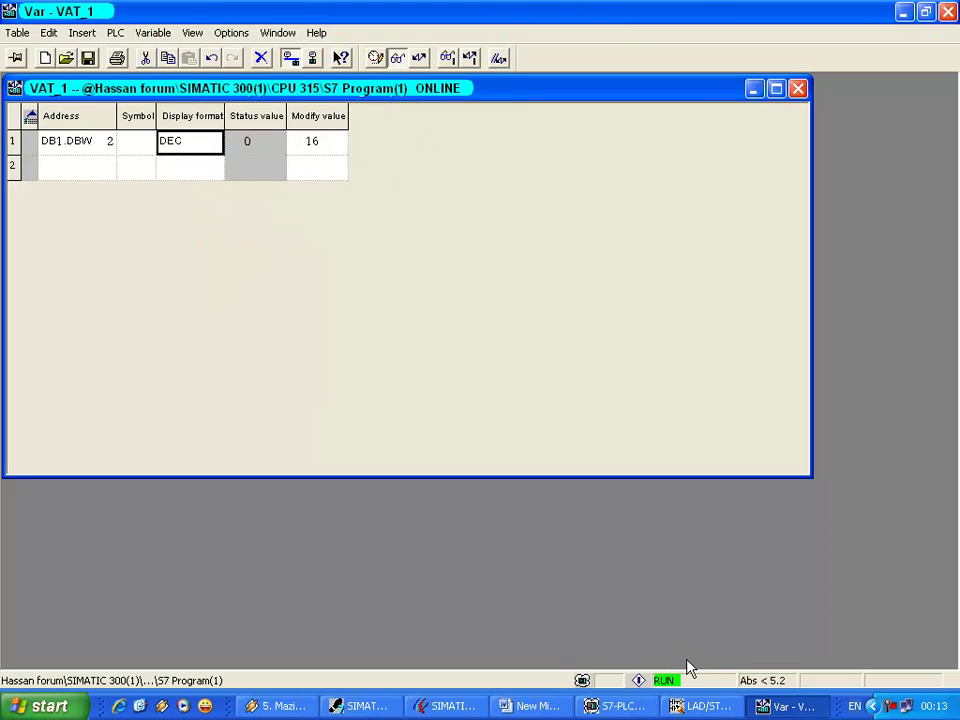
# - Switch to ProTool, save the configuration, and compile and start it in Runtime
pyautogui.click(448, 708)
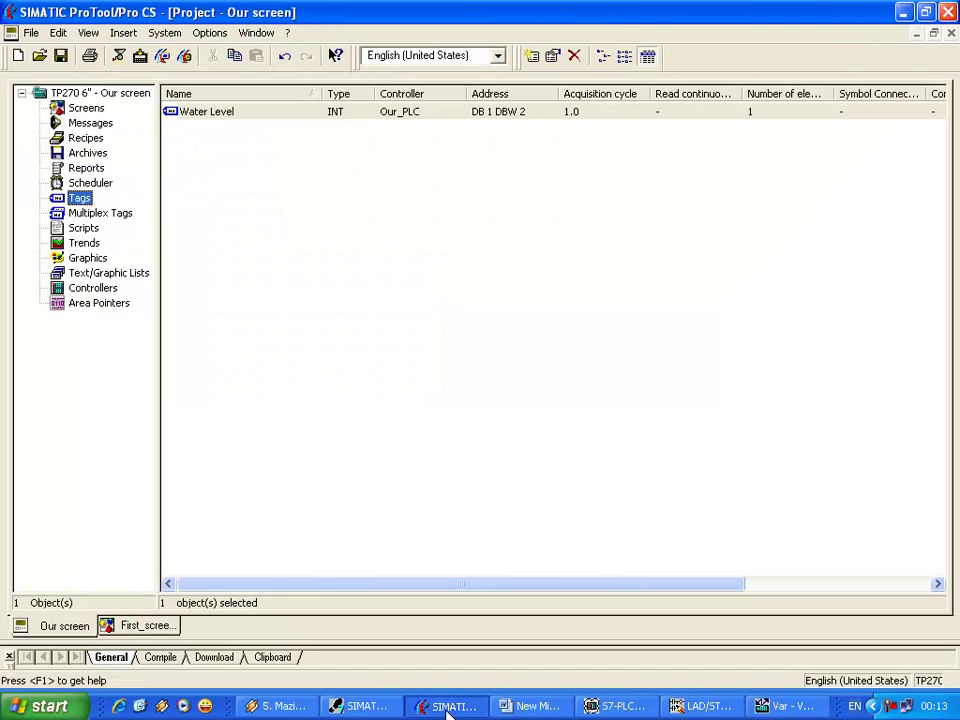
pyautogui.click(181, 57)
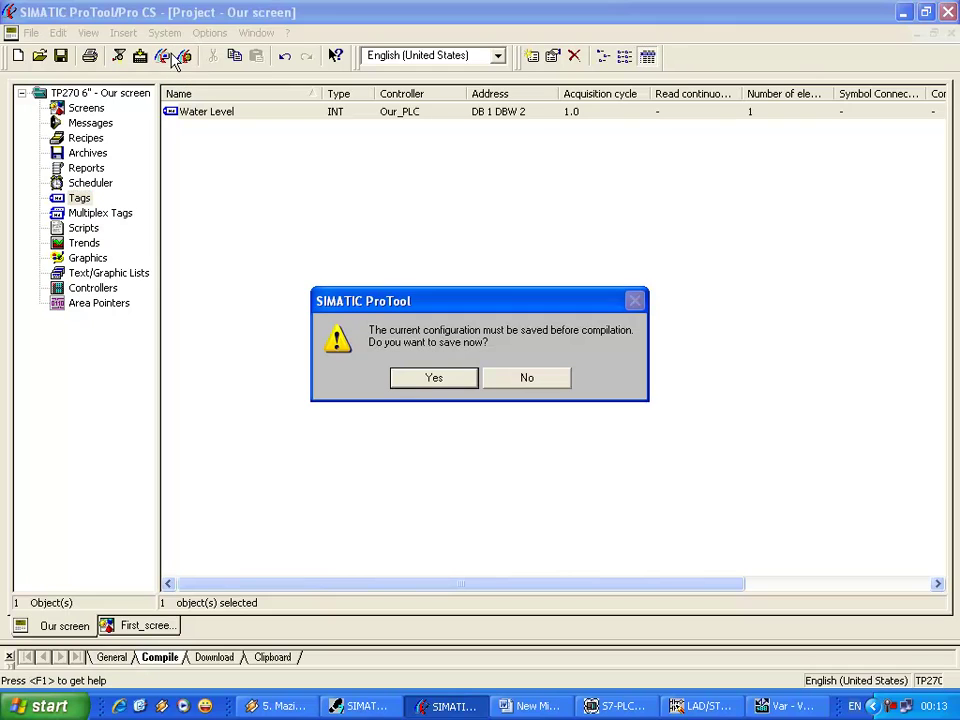
pyautogui.click(420, 384)
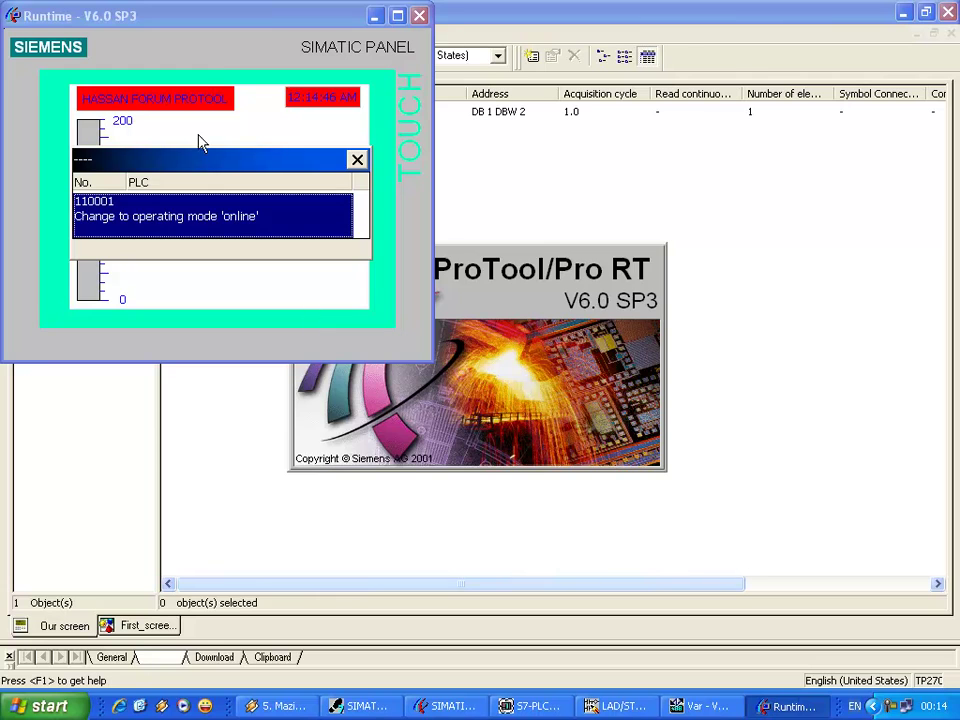
# - Reposition the Runtime panel and shrink the variable table window so DB1, VAT_1 and the level bar are all visible together
pyautogui.moveTo(224, 24); pyautogui.dragTo(405, 145)
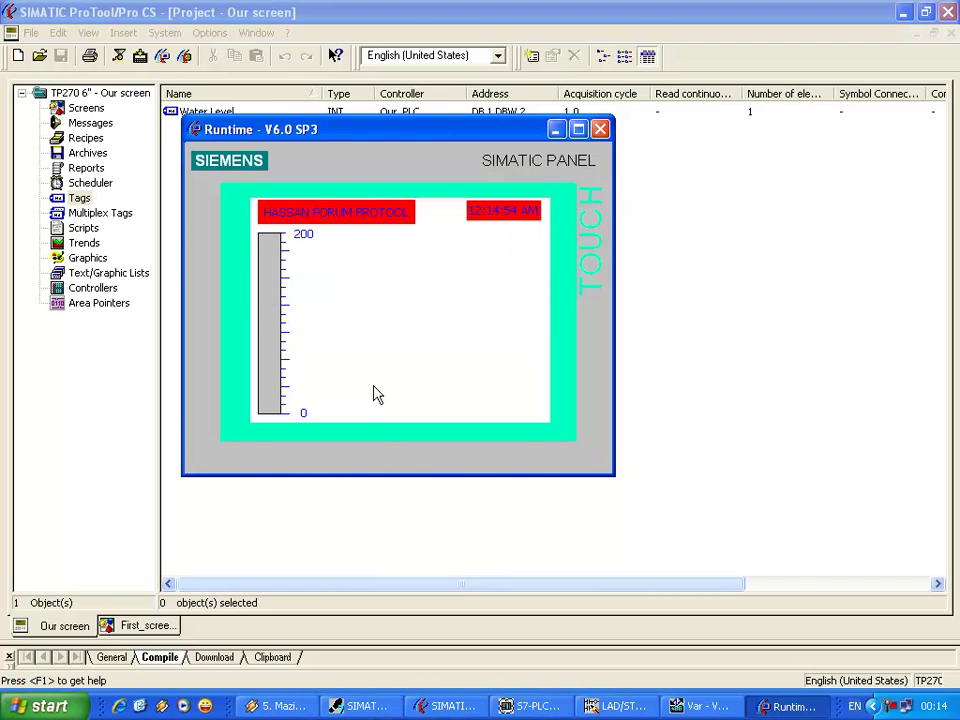
pyautogui.hotkey('alt', 'Tab')
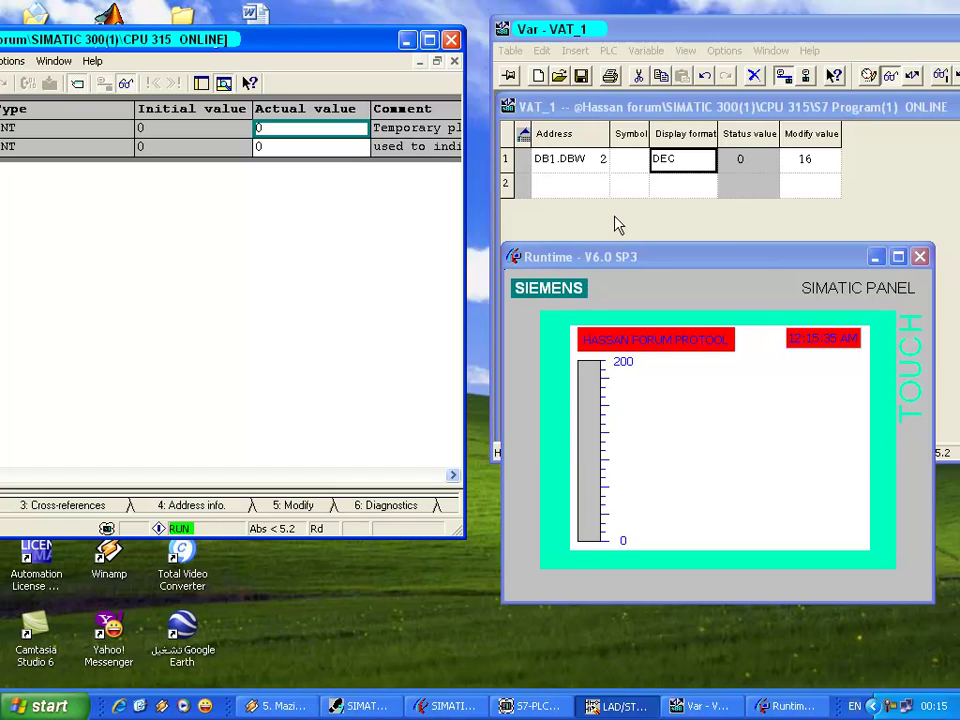
pyautogui.click(617, 225)
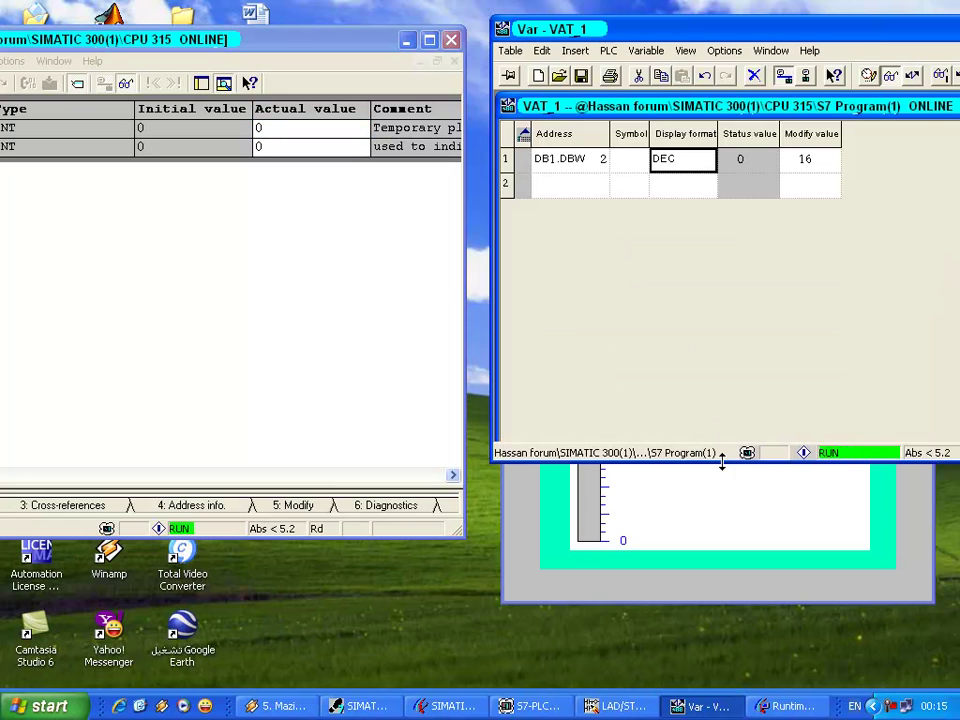
pyautogui.moveTo(720, 462); pyautogui.dragTo(615, 270)
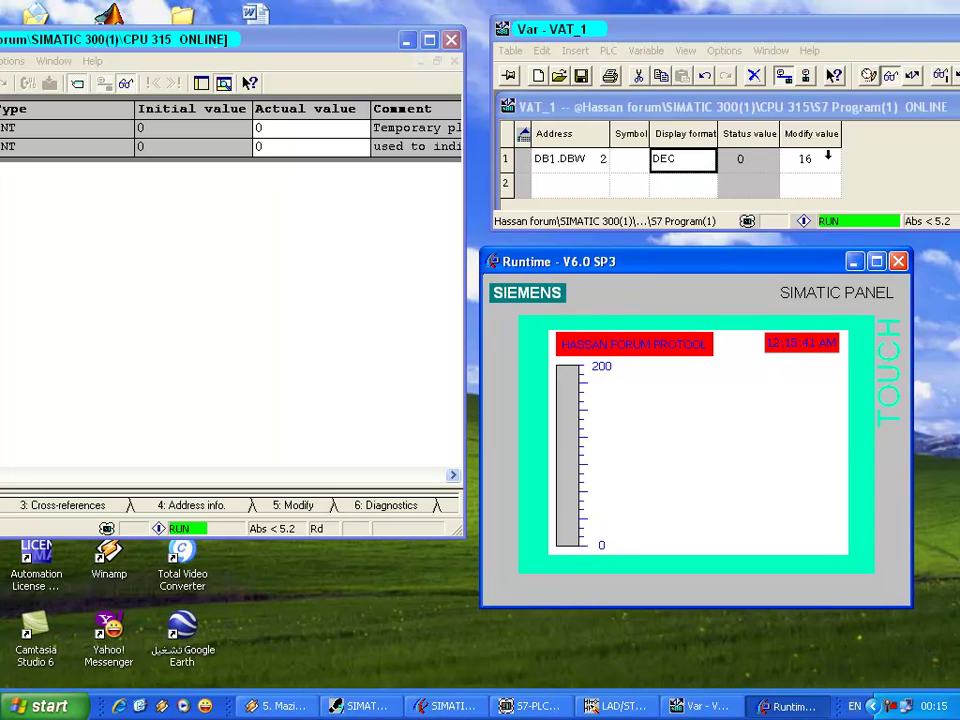
pyautogui.click(846, 38)
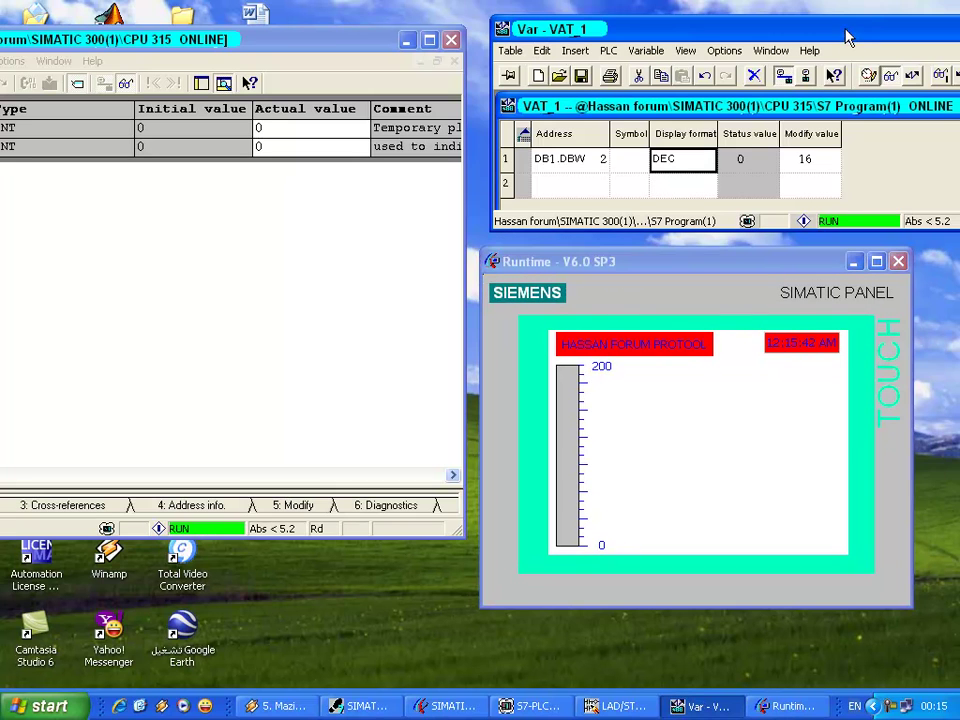
# - Write the modify value 16 to DB1.DBW 2 from VAT_1, followed by 20, to test the level bar
pyautogui.click(913, 77)
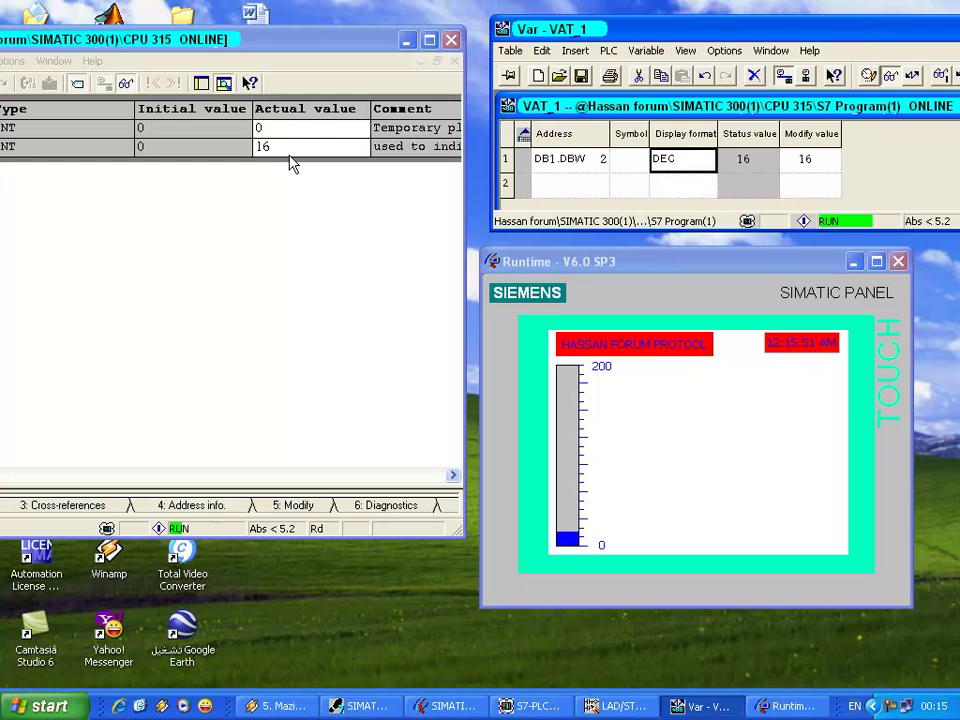
pyautogui.doubleClick(805, 160)
pyautogui.write('20')
pyautogui.hotkey('ctrl', 'F9')
# - Test higher water levels by writing 120 and then 180 to DB1.DBW 2 from the variable table
pyautogui.write('120')
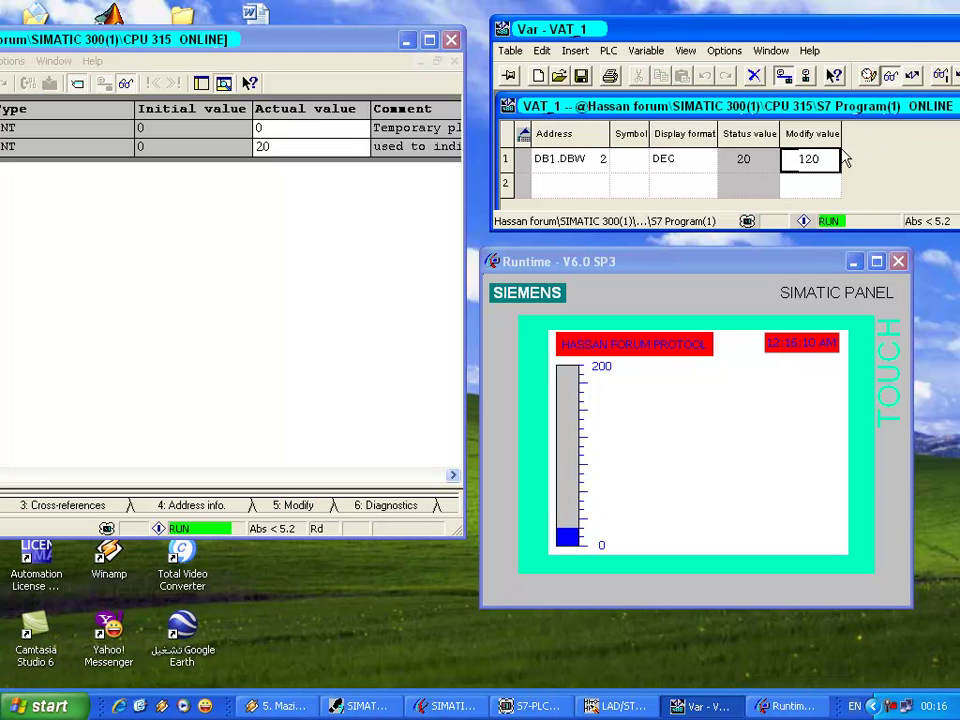
pyautogui.click(914, 79)
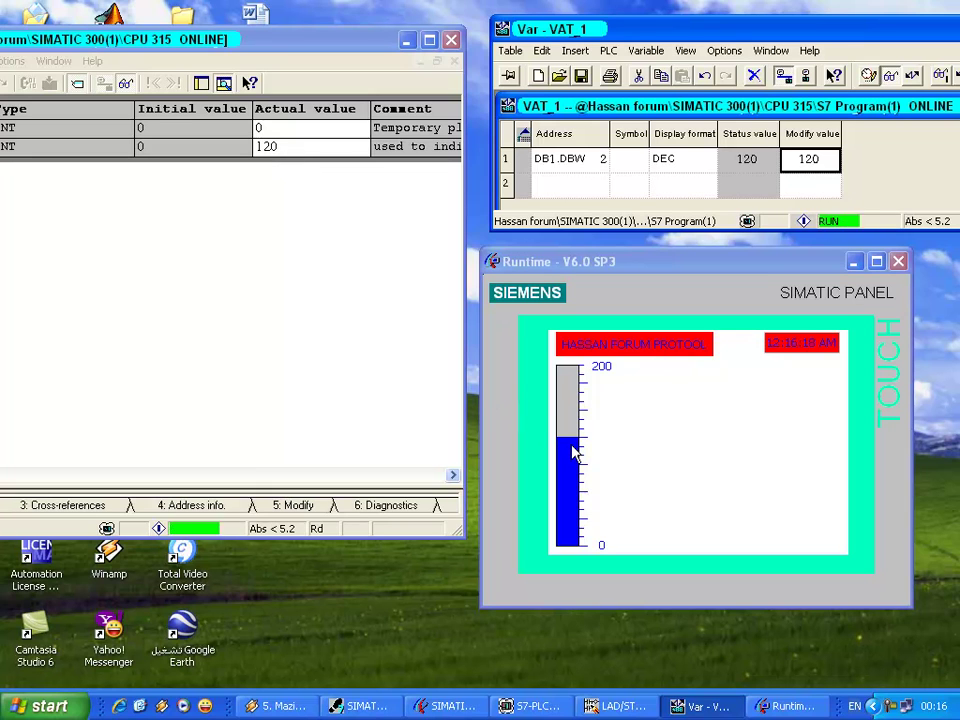
pyautogui.doubleClick(808, 159)
pyautogui.write('180')
pyautogui.click(912, 80)
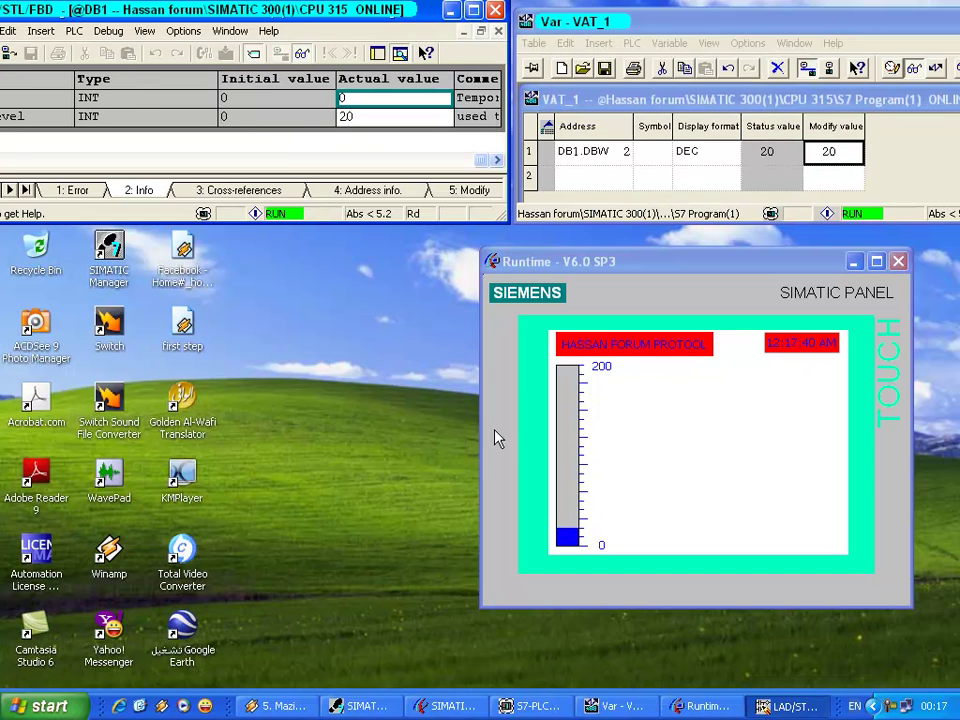
# - Close the DB1 window, the VAT_1 variable table and the running Runtime panel
pyautogui.click(495, 10)
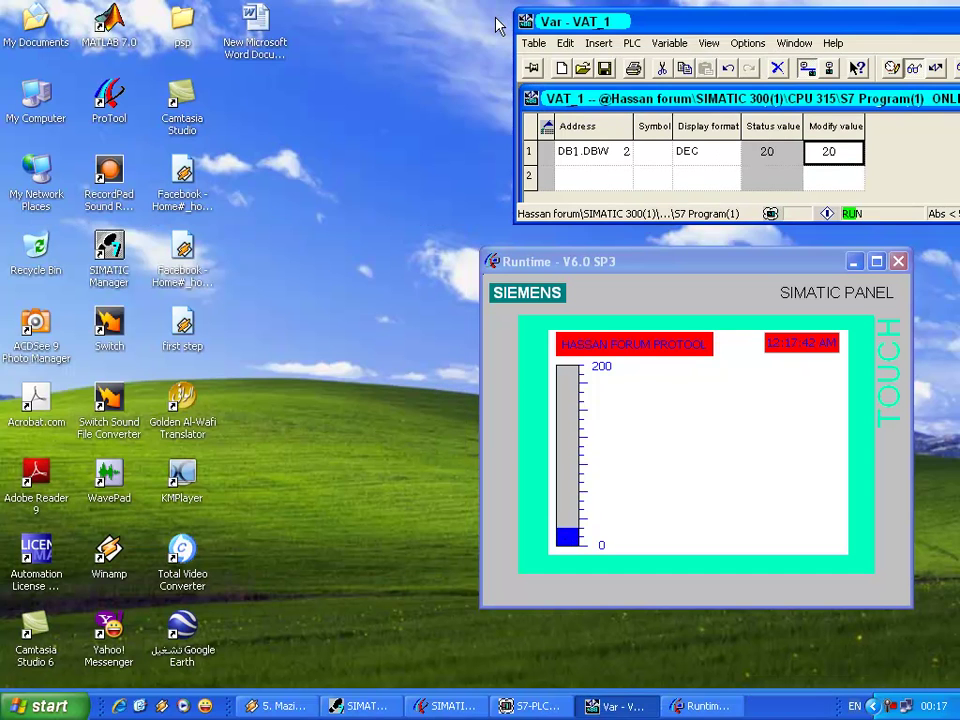
pyautogui.moveTo(545, 21); pyautogui.dragTo(248, 93)
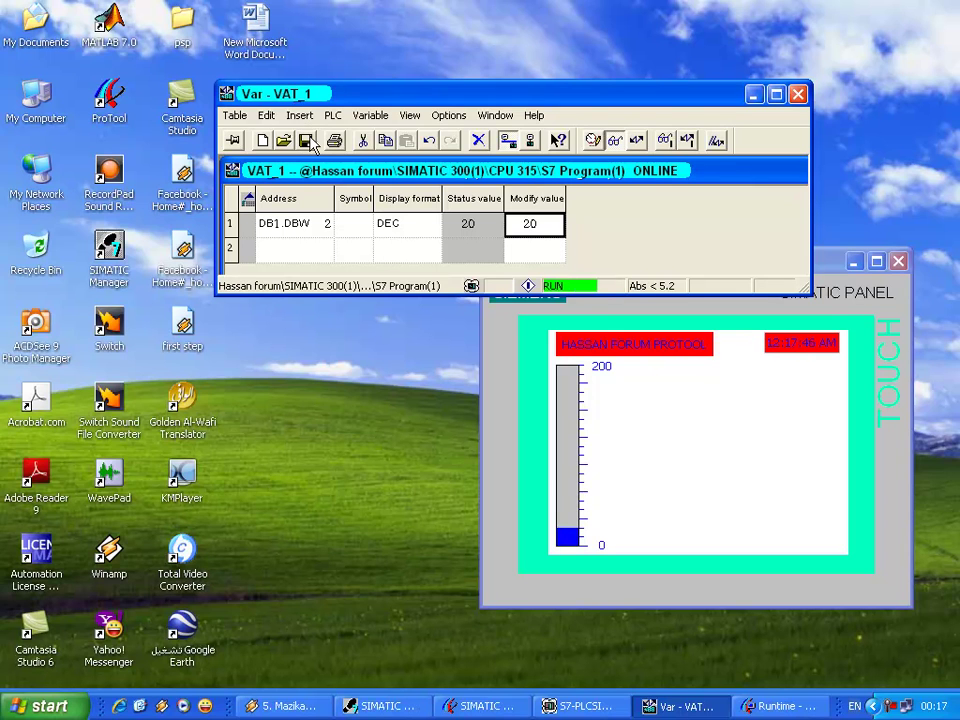
pyautogui.click(798, 93)
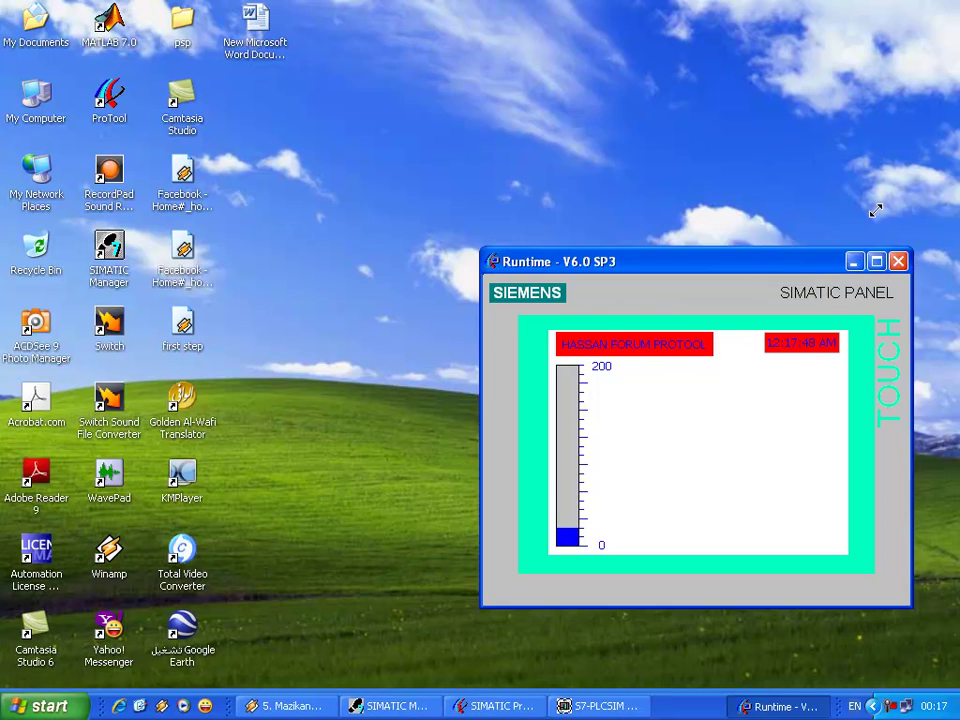
pyautogui.click(898, 262)
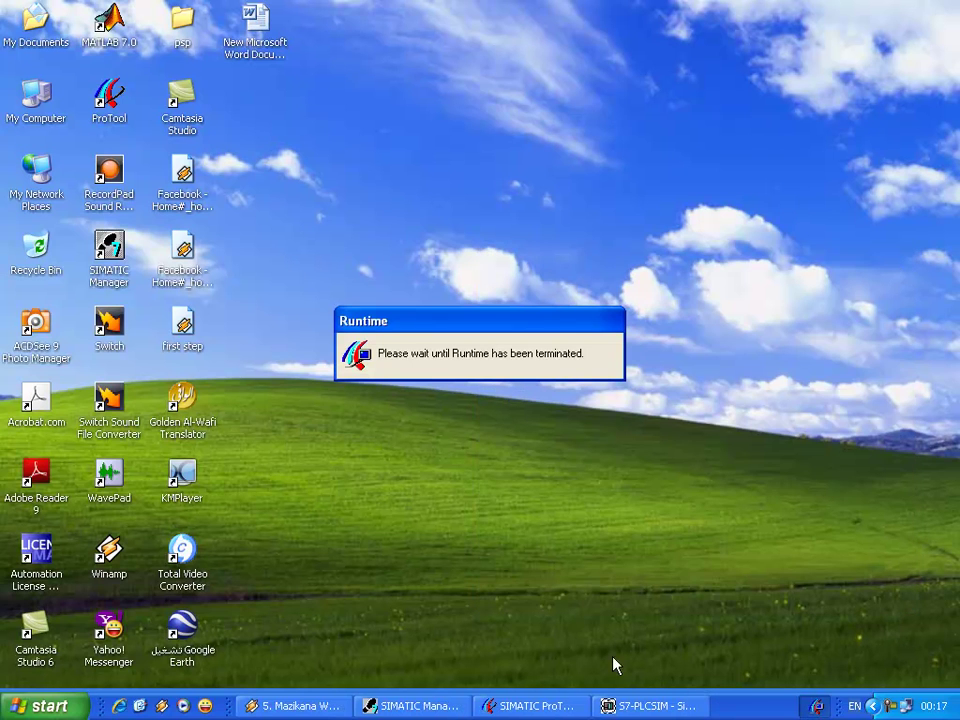
# - Return to ProTool and open First_screen from the project's screens for editing
pyautogui.click(489, 707)
pyautogui.click(86, 108)
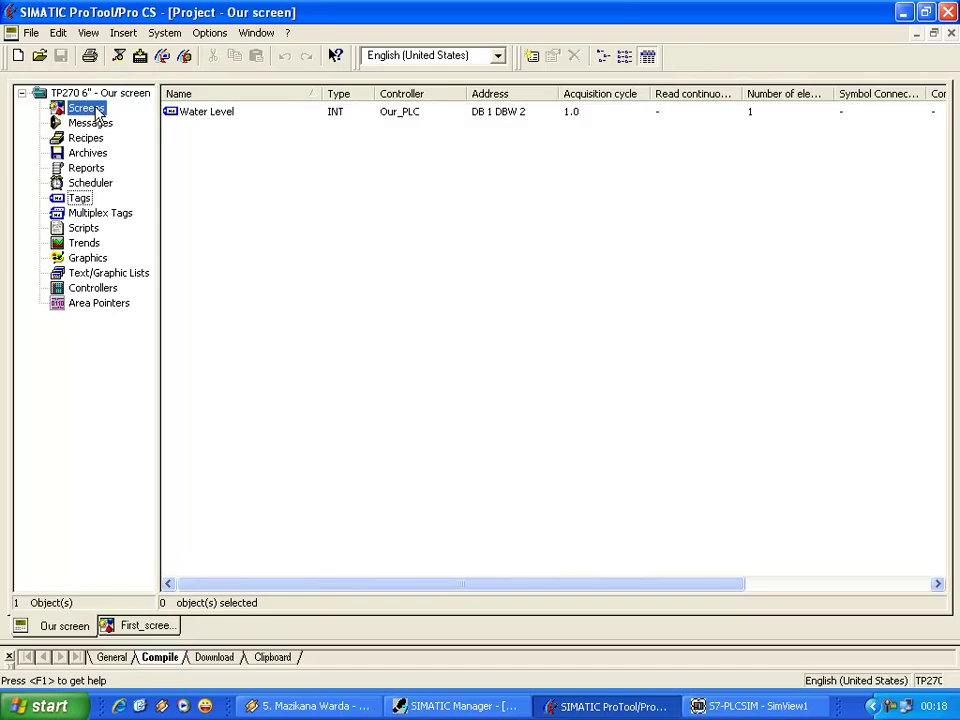
pyautogui.doubleClick(261, 145)
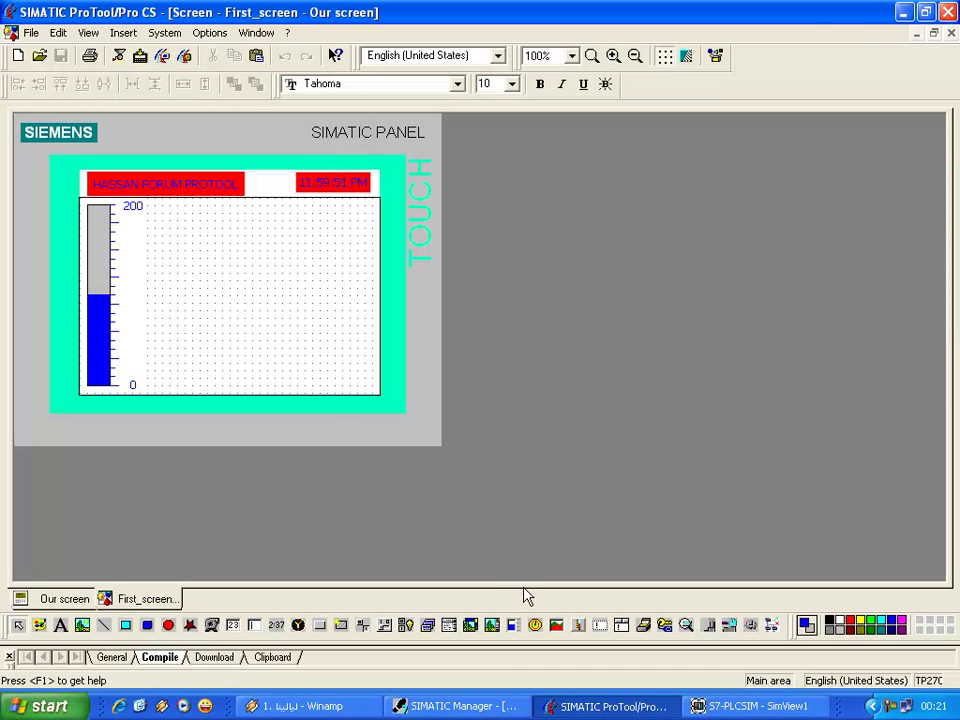
# - Draw a gauge in the empty area beside the water level bar and apply a maximum value of 100
pyautogui.click(536, 628)
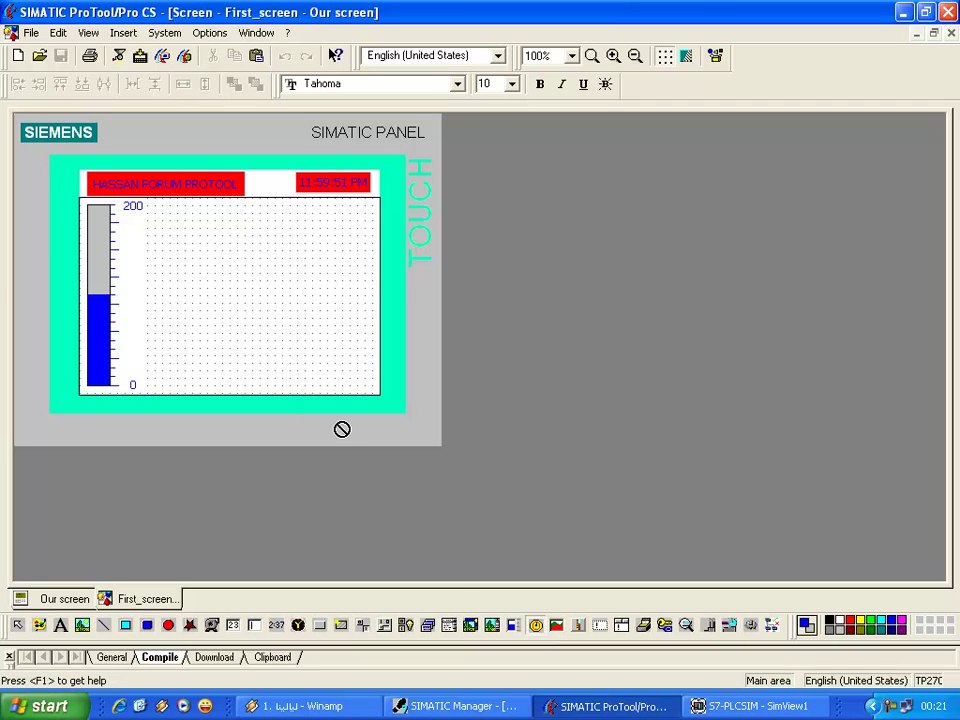
pyautogui.moveTo(195, 363); pyautogui.dragTo(377, 208)
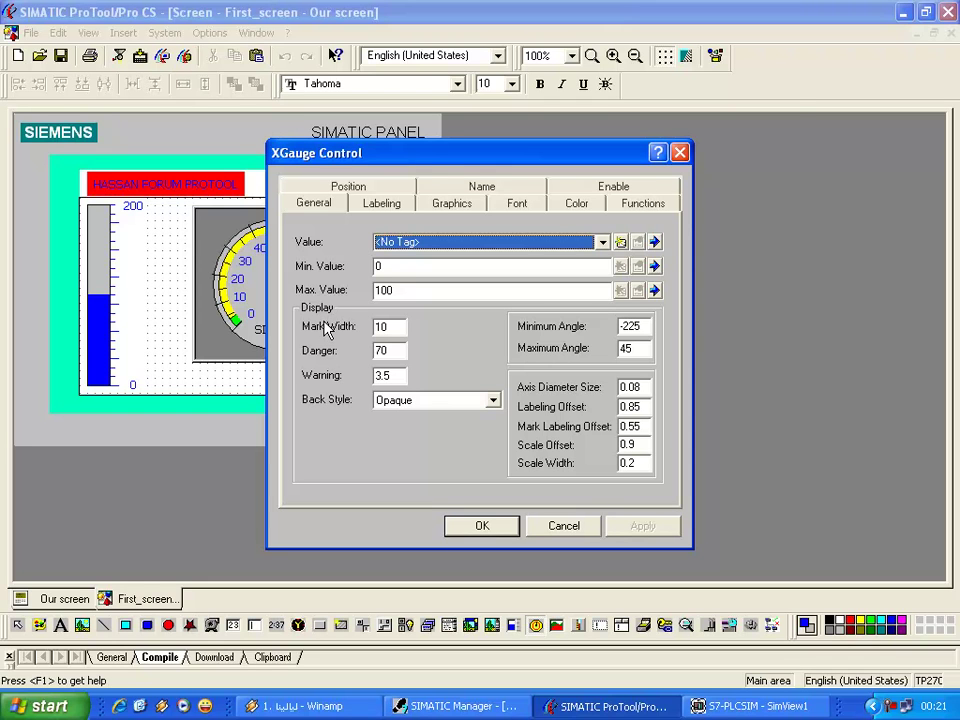
pyautogui.moveTo(429, 158); pyautogui.dragTo(540, 117)
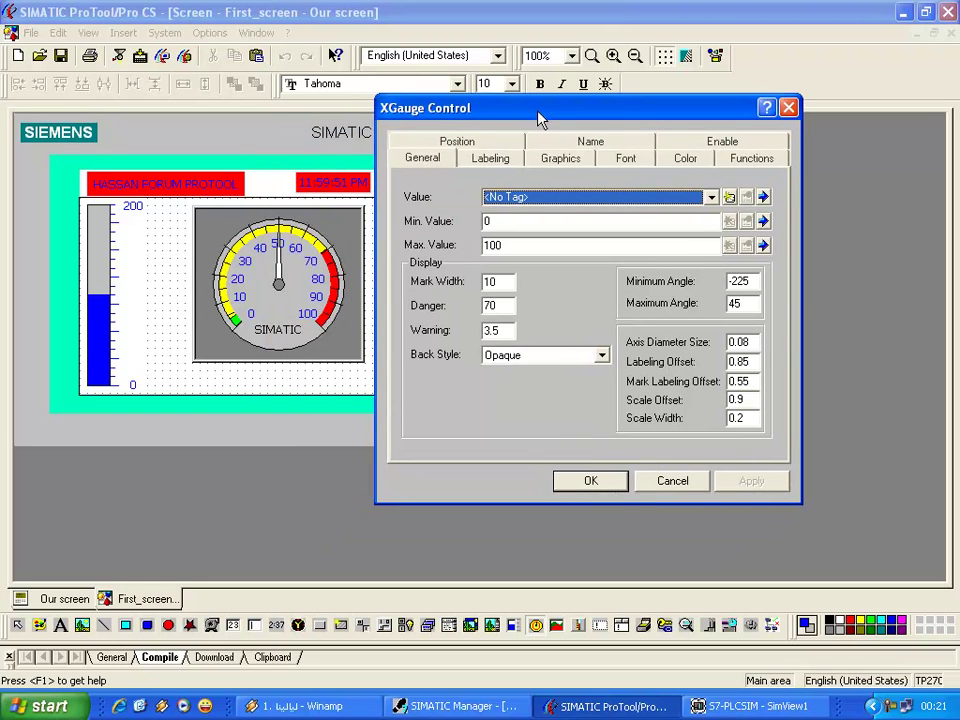
pyautogui.click(548, 244)
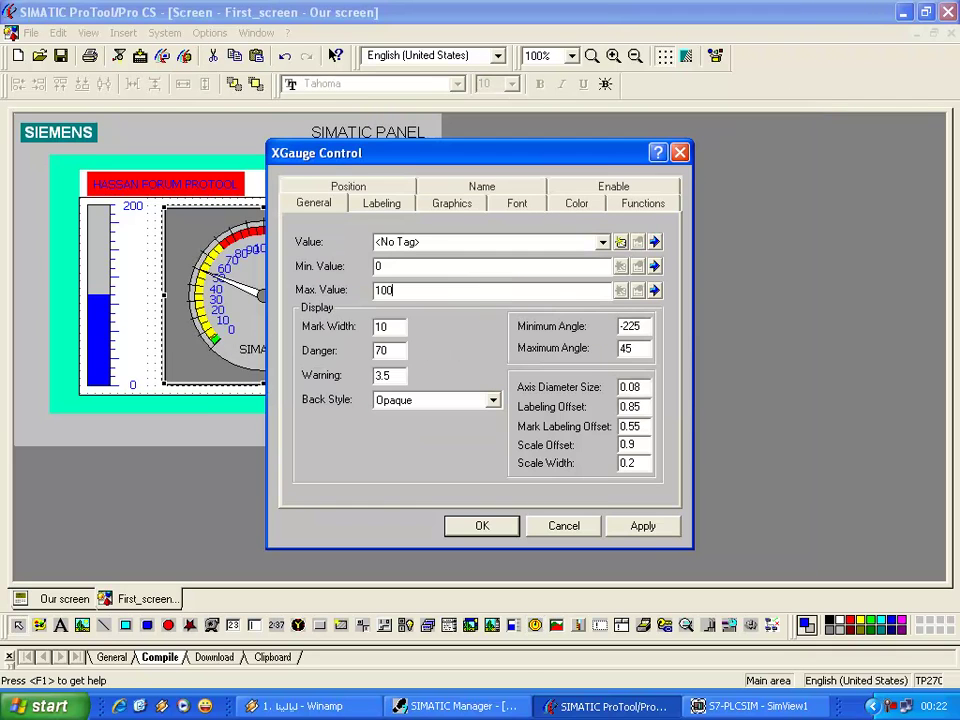
pyautogui.click(645, 526)
pyautogui.moveTo(428, 153); pyautogui.dragTo(538, 85)
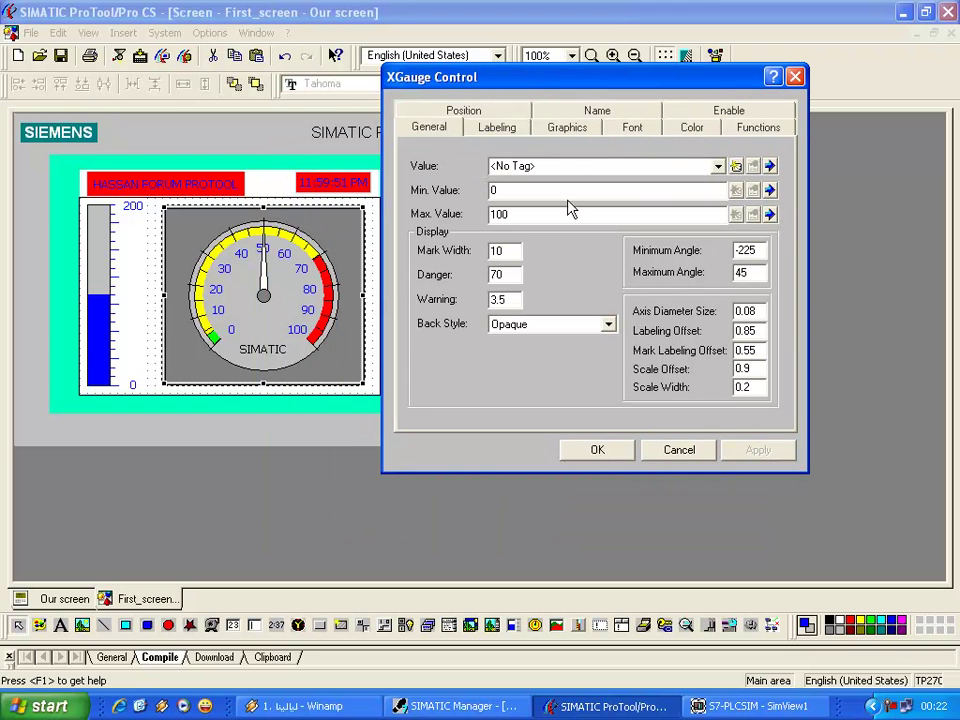
# - Try a first name as the gauge's label text and apply it
pyautogui.click(500, 128)
pyautogui.moveTo(552, 170); pyautogui.dragTo(467, 171)
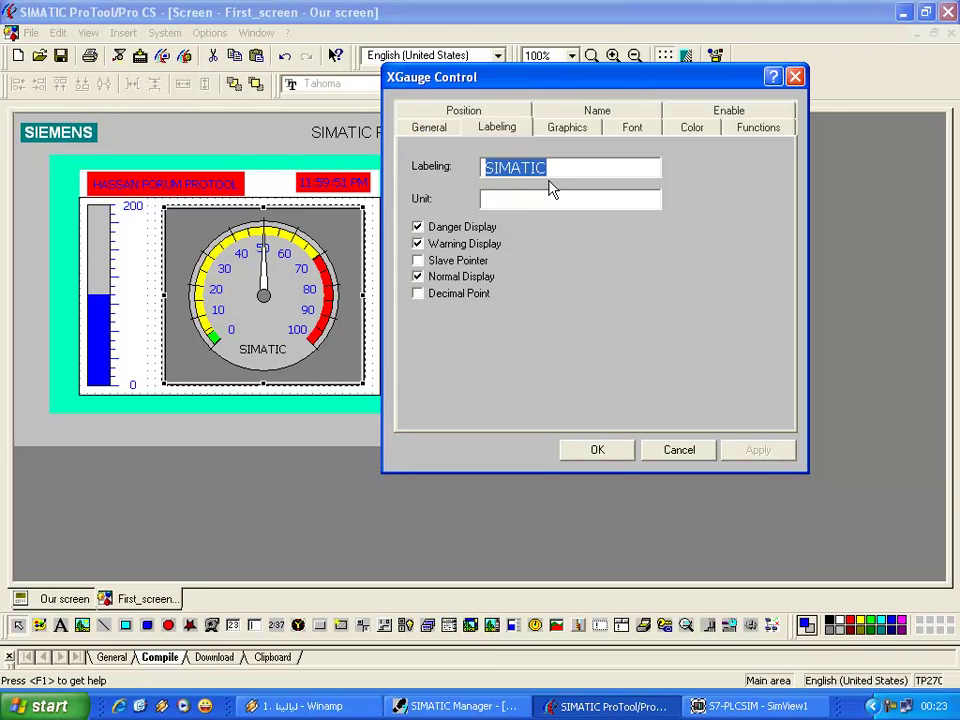
pyautogui.write('Hassan')
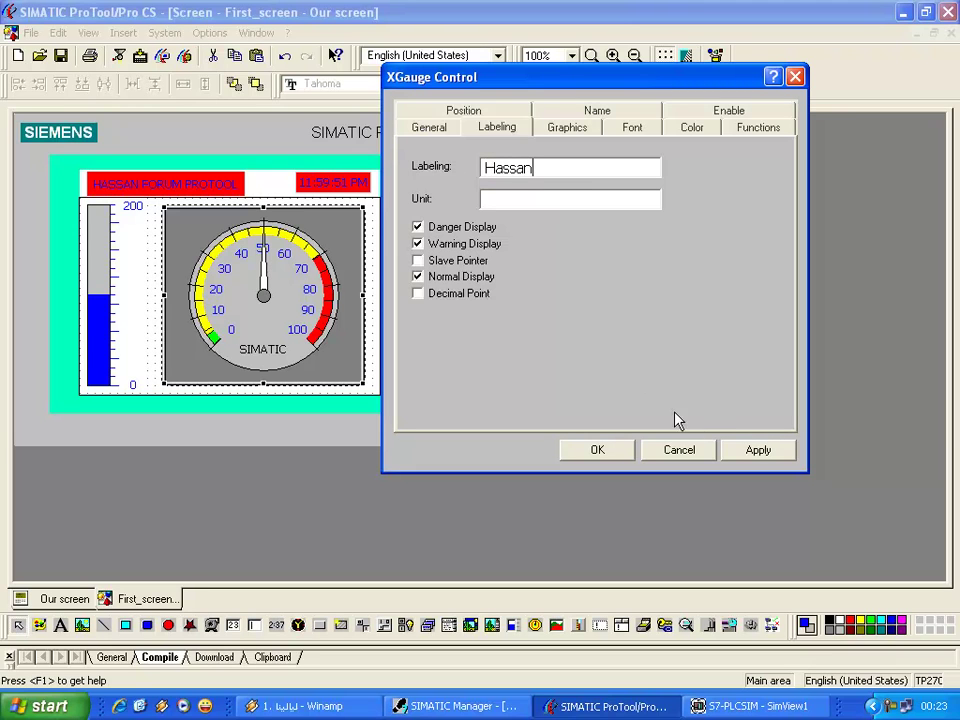
pyautogui.click(757, 451)
# - Set the gauge's label to WATER and its unit to CM3, applying both changes
pyautogui.moveTo(547, 169); pyautogui.dragTo(460, 162)
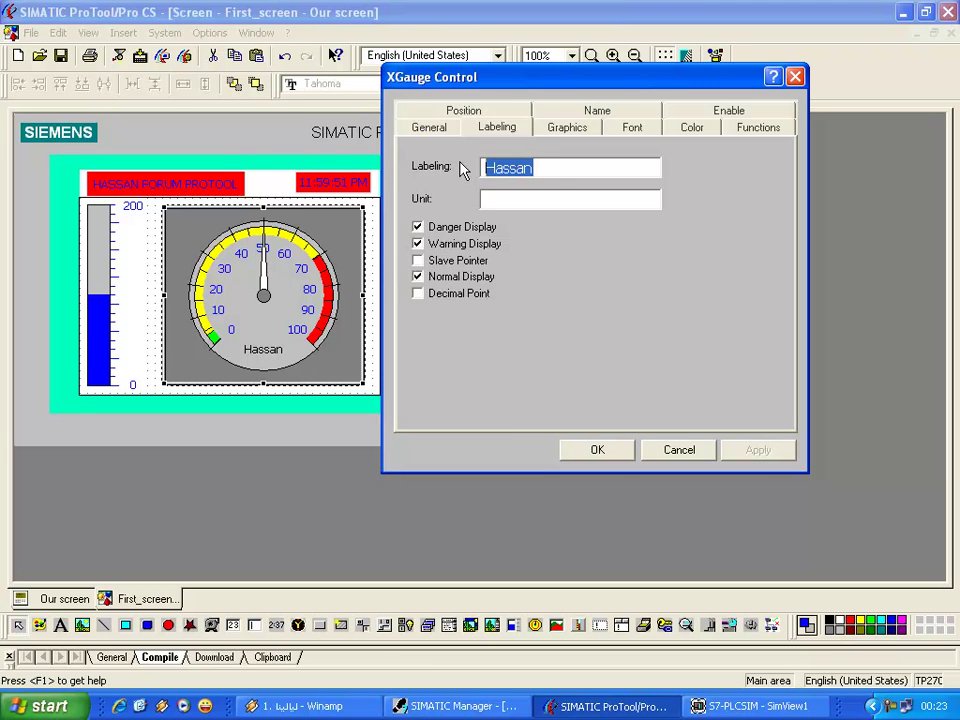
pyautogui.write('WATER')
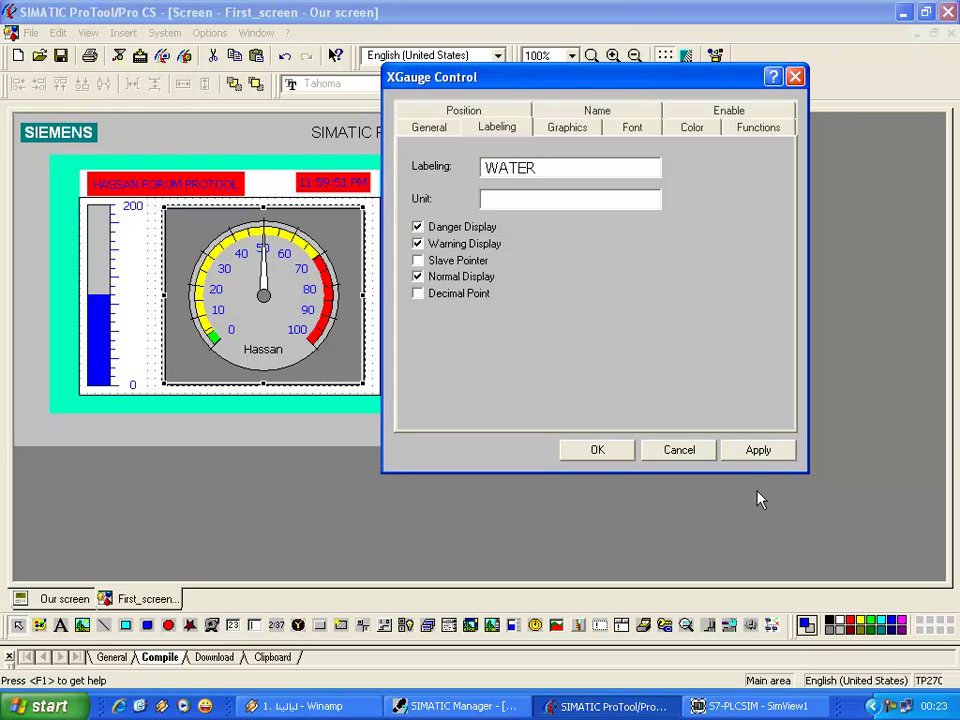
pyautogui.click(757, 452)
pyautogui.press('BackSpace')
pyautogui.click(754, 450)
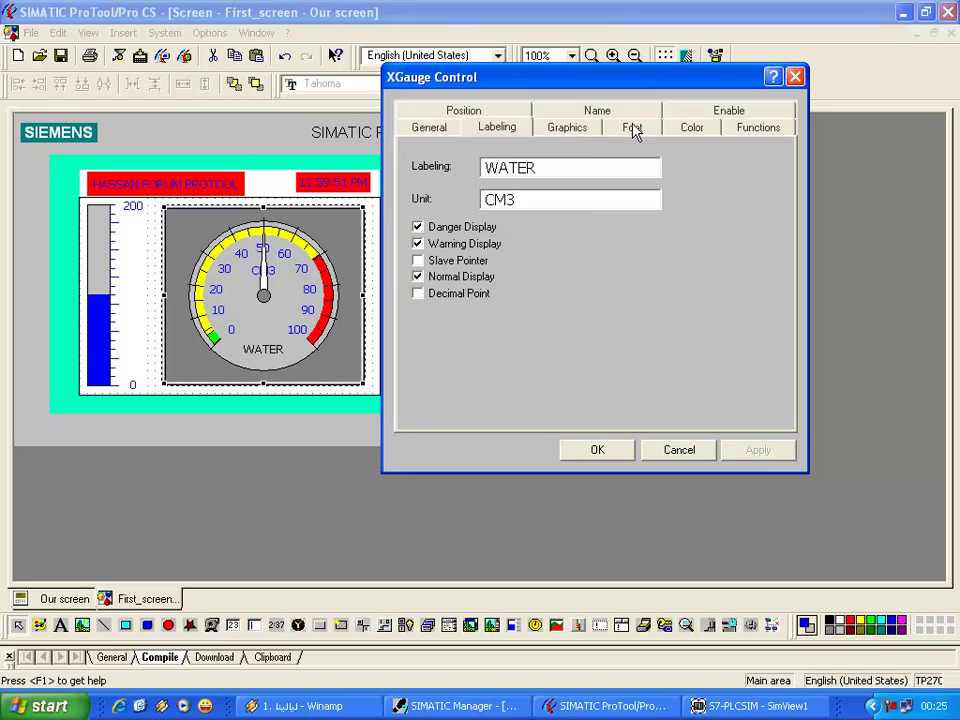
# - Link the gauge's value to the existing Water Level tag and apply the change
pyautogui.click(688, 130)
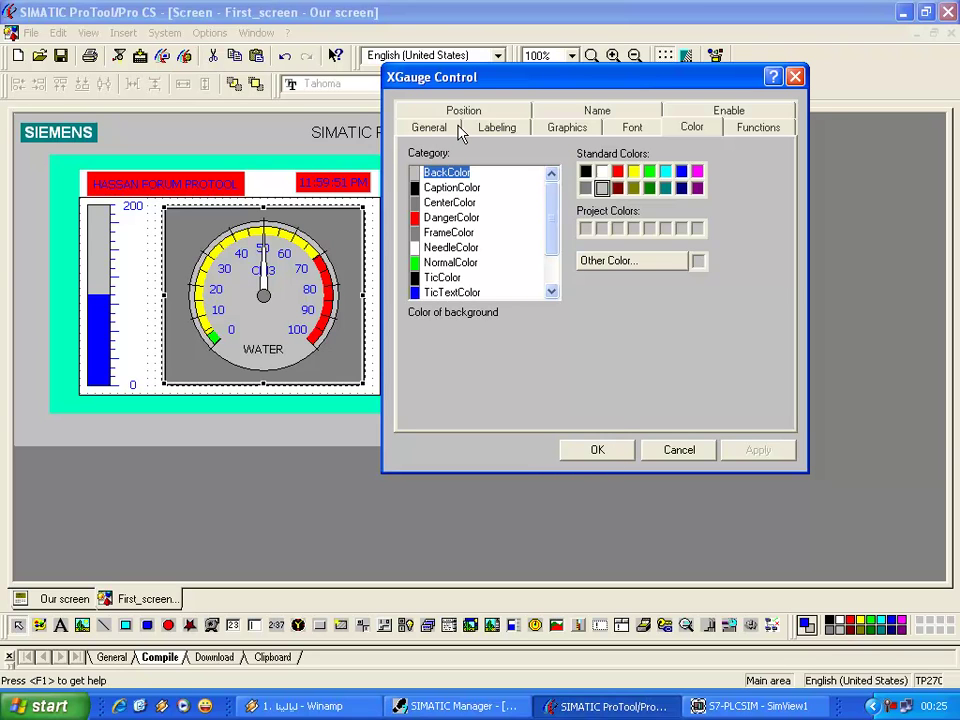
pyautogui.click(457, 129)
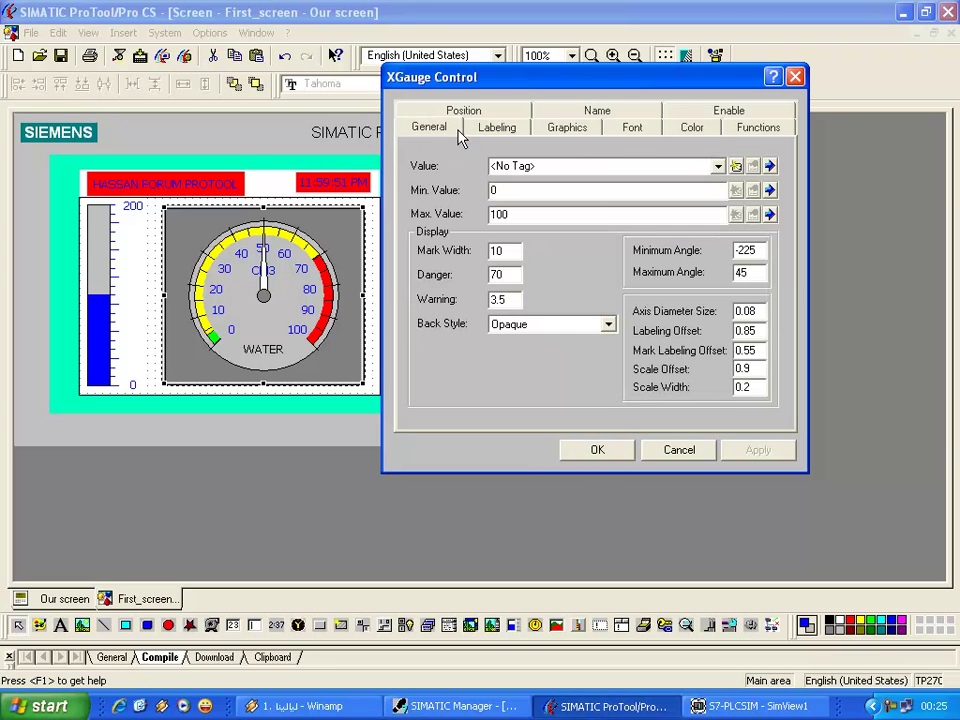
pyautogui.click(737, 167)
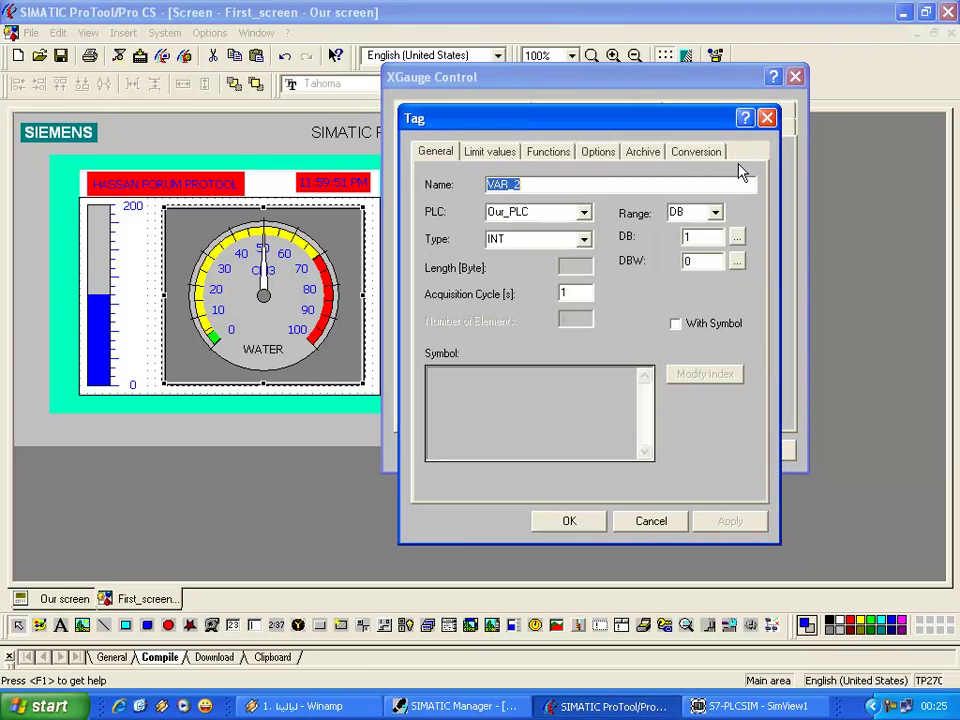
pyautogui.click(651, 521)
pyautogui.click(596, 204)
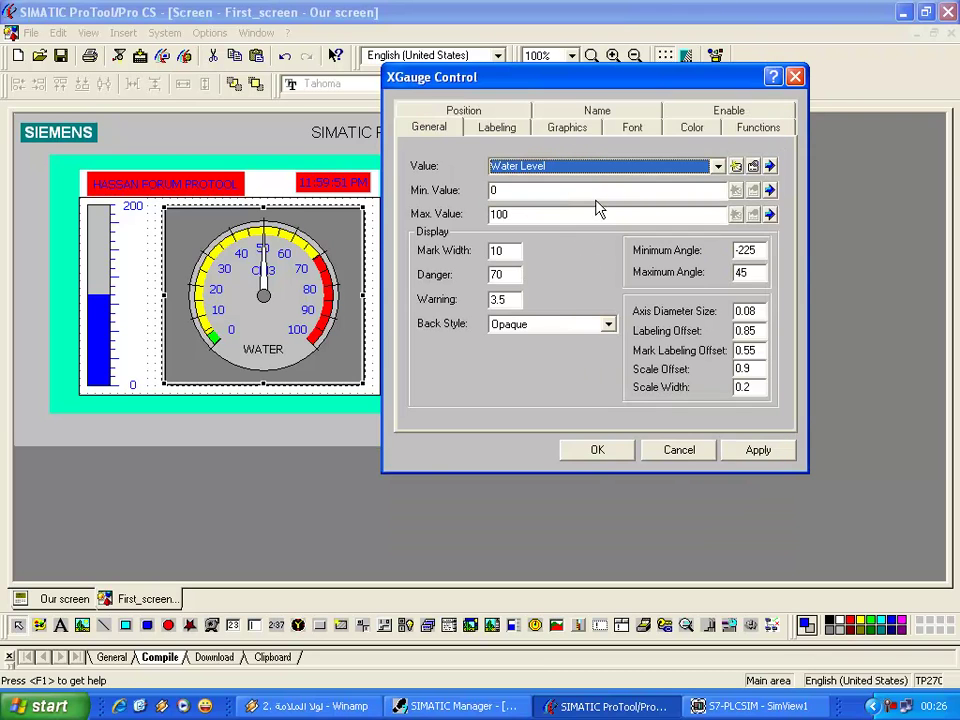
pyautogui.click(754, 451)
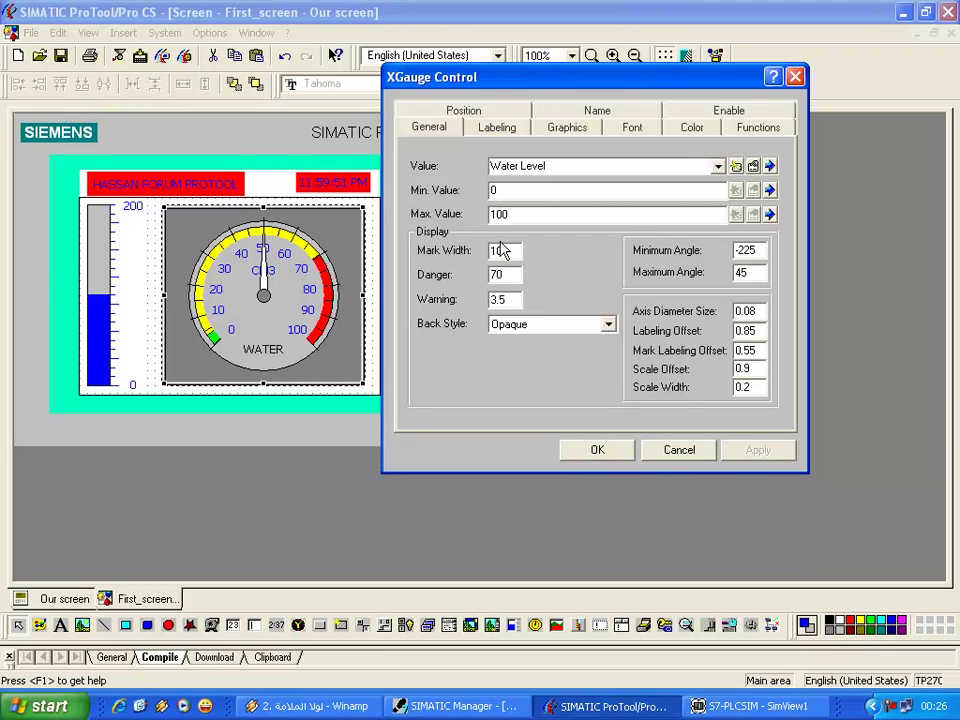
# - Set the gauge's danger limit to 95 and its warning limit to 80, applying each change
pyautogui.doubleClick(508, 275)
pyautogui.write('95')
pyautogui.click(745, 453)
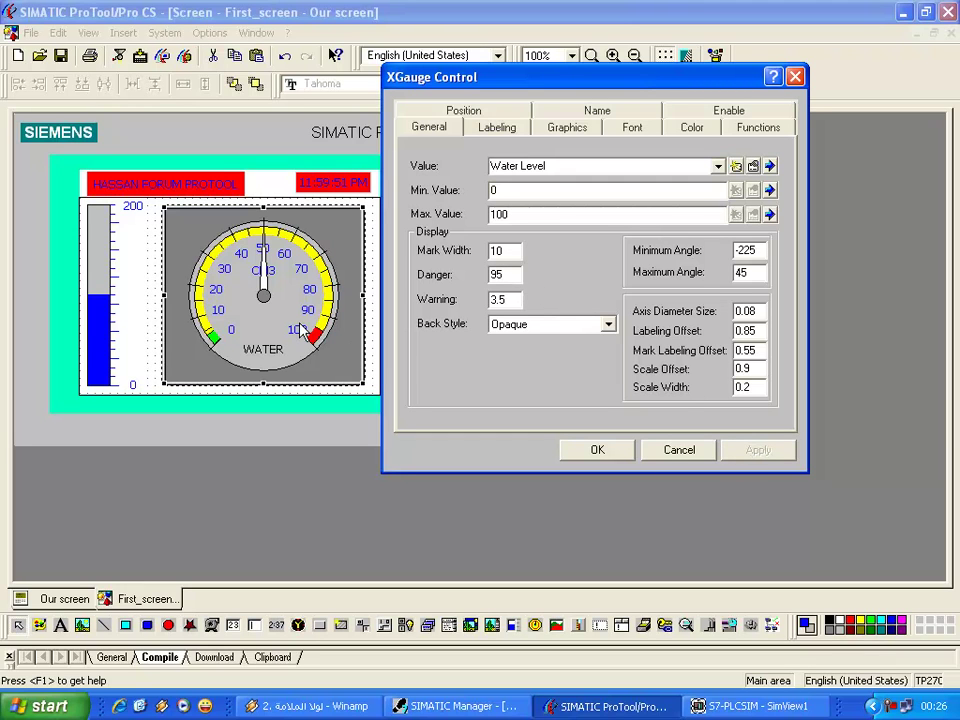
pyautogui.moveTo(516, 298); pyautogui.dragTo(495, 299)
pyautogui.write('80')
pyautogui.click(756, 452)
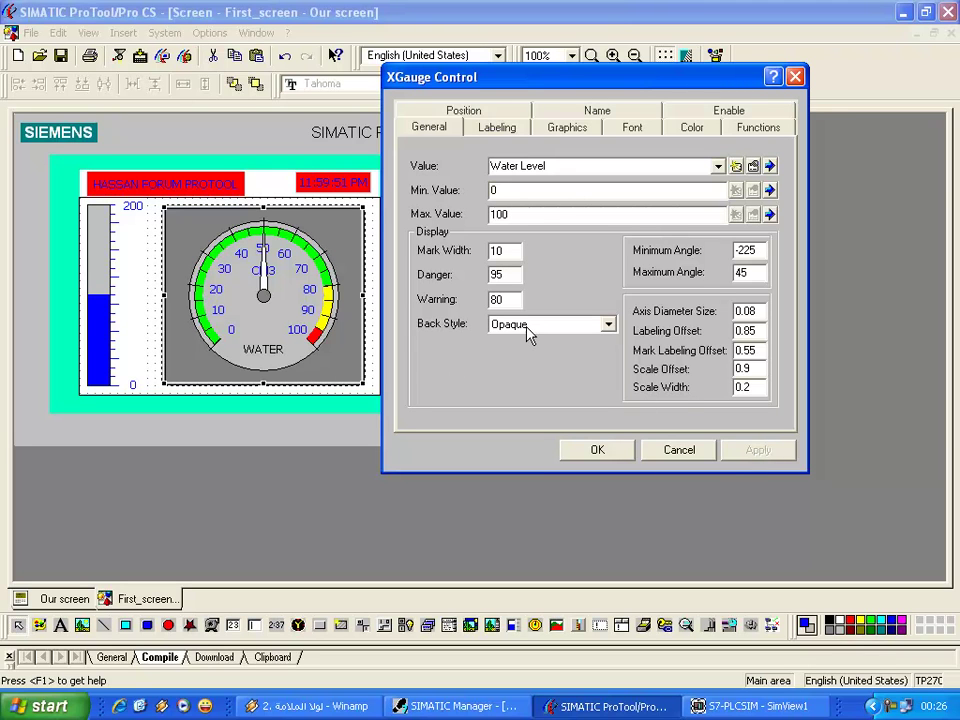
# - Try a mark width of 5 on the gauge scale, then restore it to 10
pyautogui.doubleClick(504, 252)
pyautogui.write('5')
pyautogui.click(765, 452)
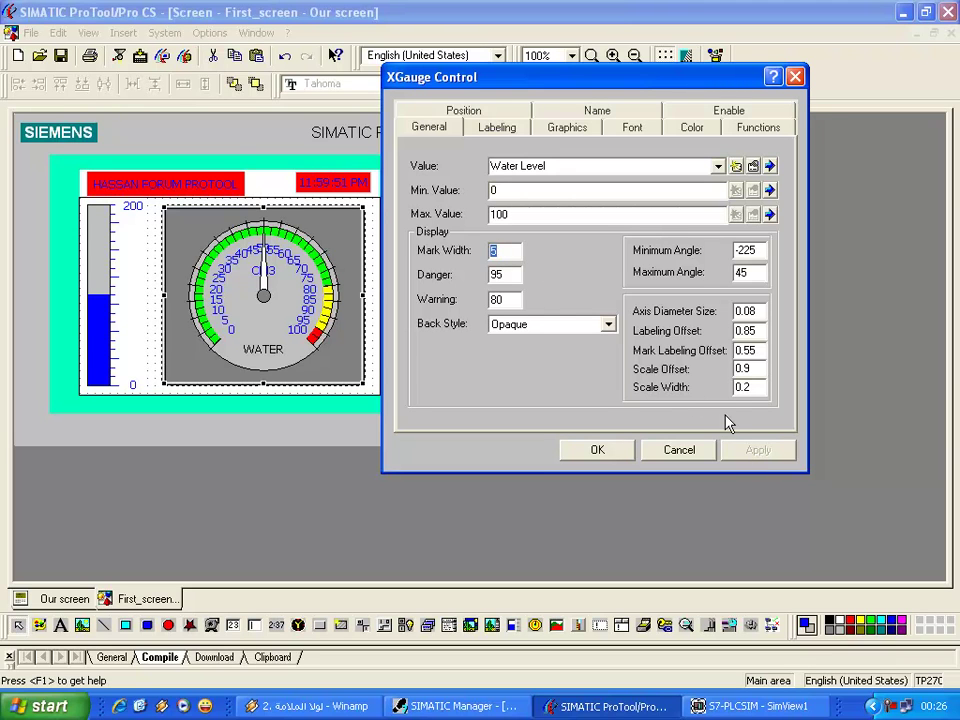
pyautogui.write('10')
pyautogui.click(766, 460)
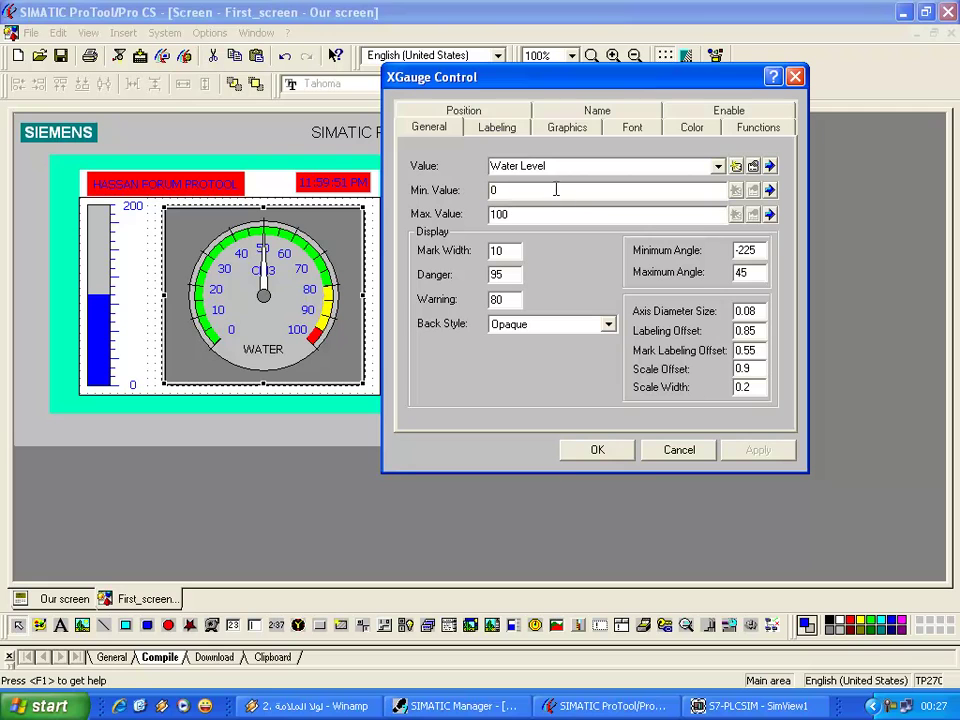
# - Accept the gauge's properties and start the runtime, saving the configuration before compilation
pyautogui.click(596, 450)
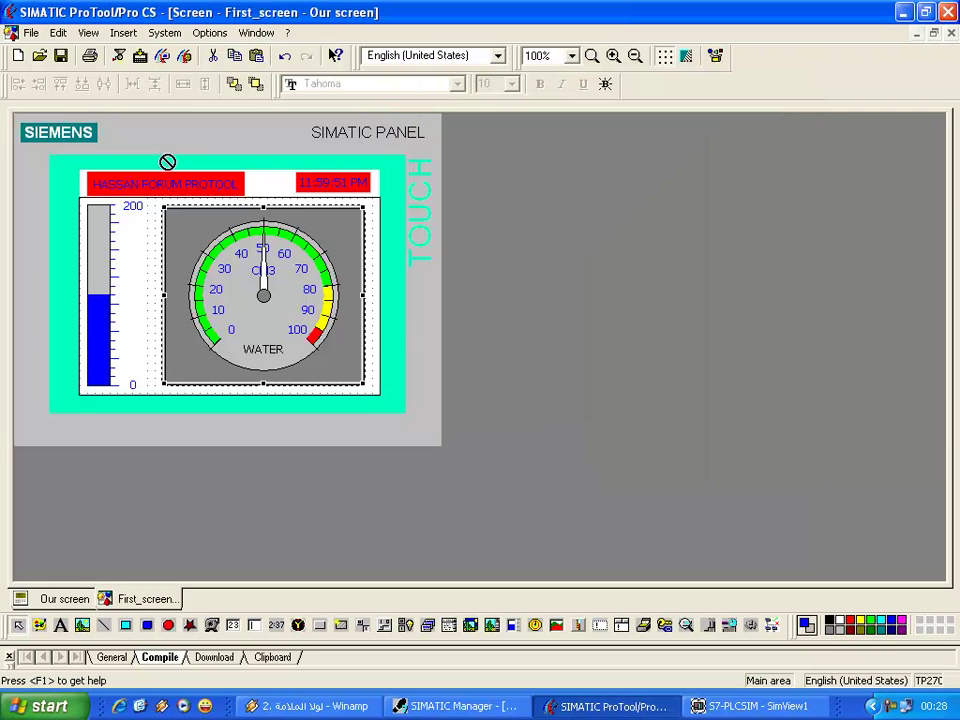
pyautogui.click(161, 60)
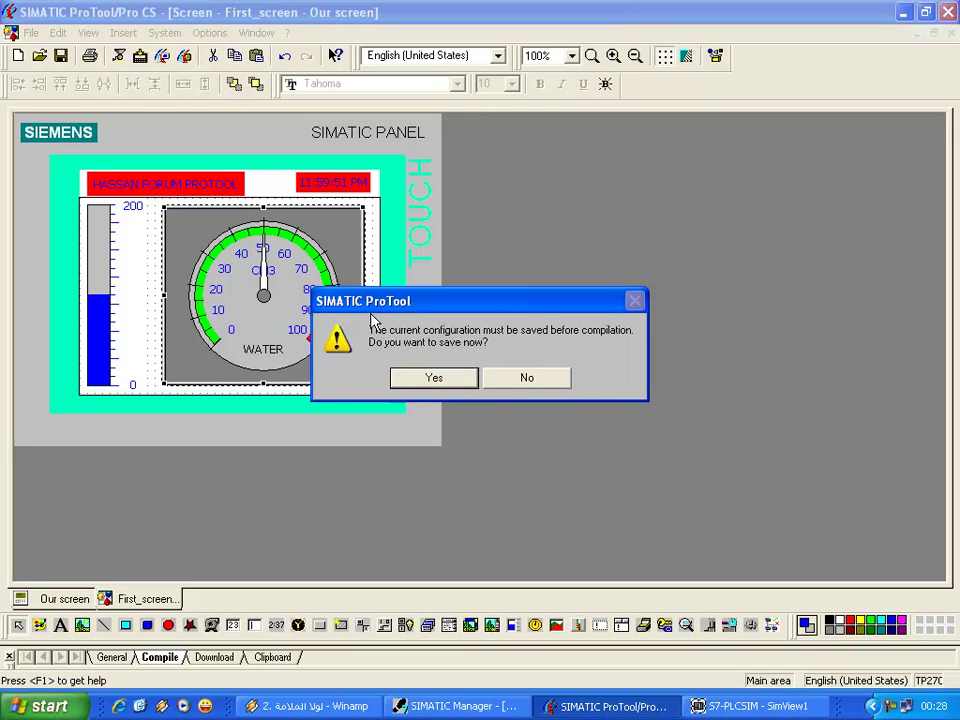
pyautogui.click(422, 388)
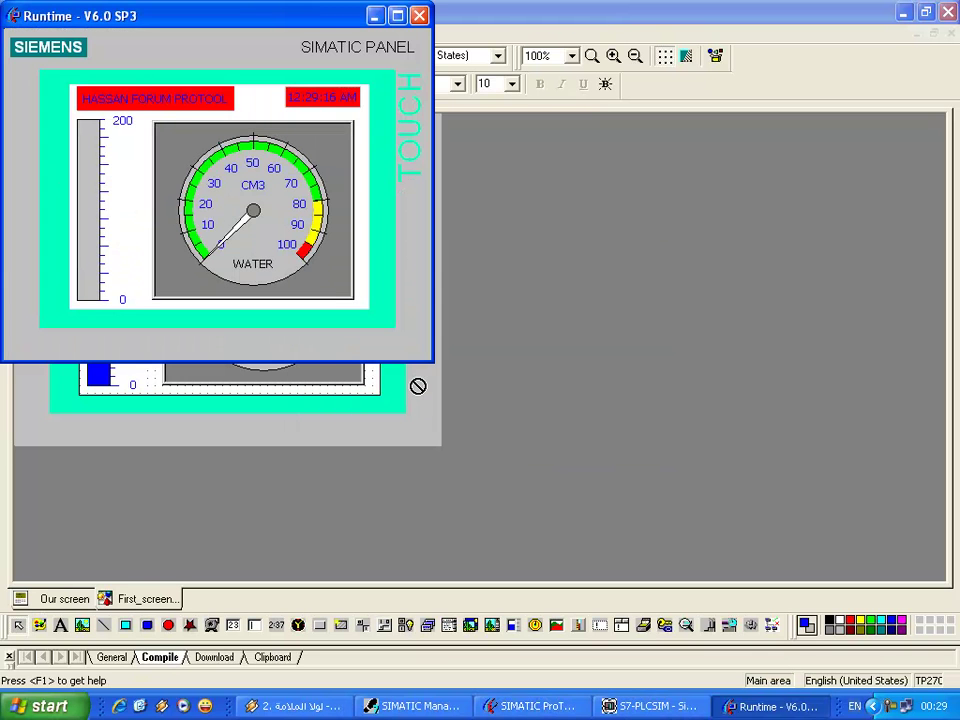
# - Switch to SIMATIC Manager and open the VAT_1 variable table
pyautogui.click(904, 12)
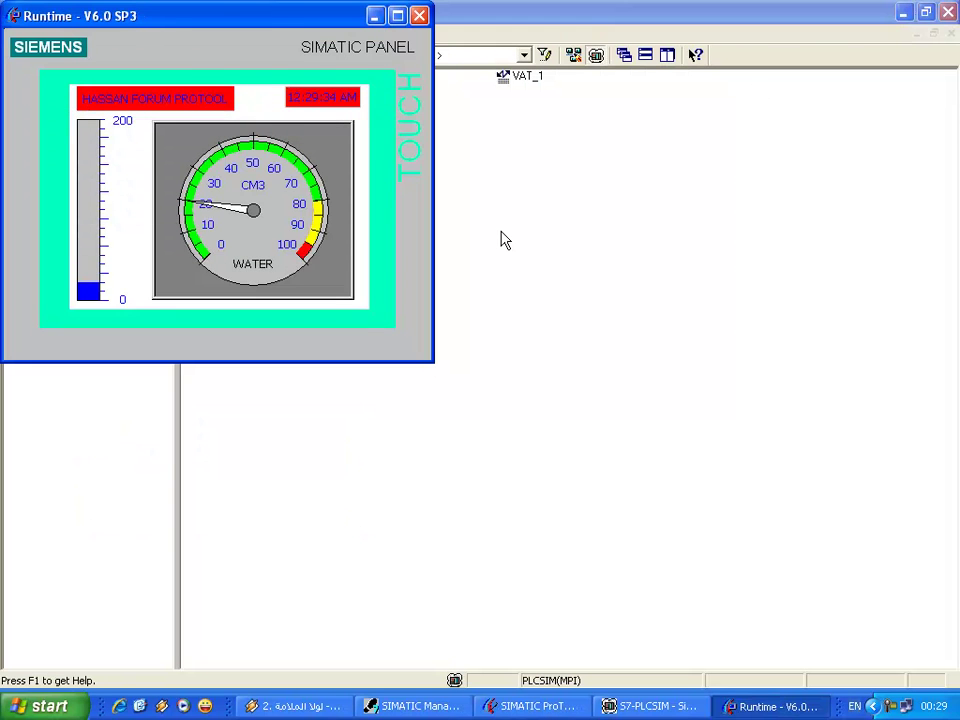
pyautogui.click(520, 200)
pyautogui.click(532, 80)
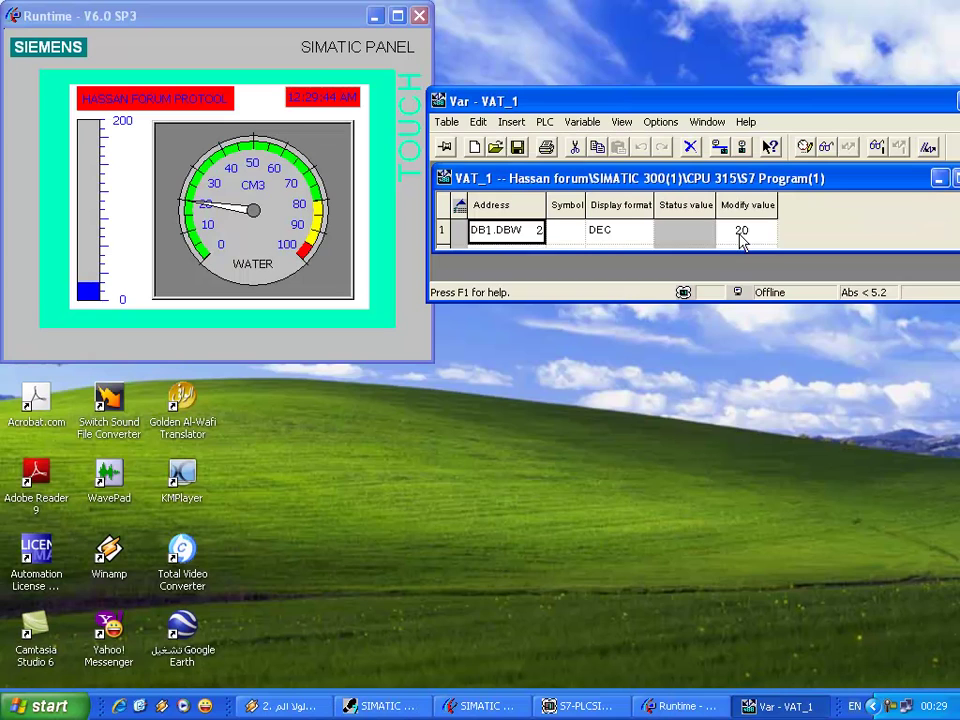
# - Monitor DB1.DBW 2 online and write the modify values 40 and 50 to it in succession
pyautogui.doubleClick(741, 230)
pyautogui.write('40')
pyautogui.click(826, 147)
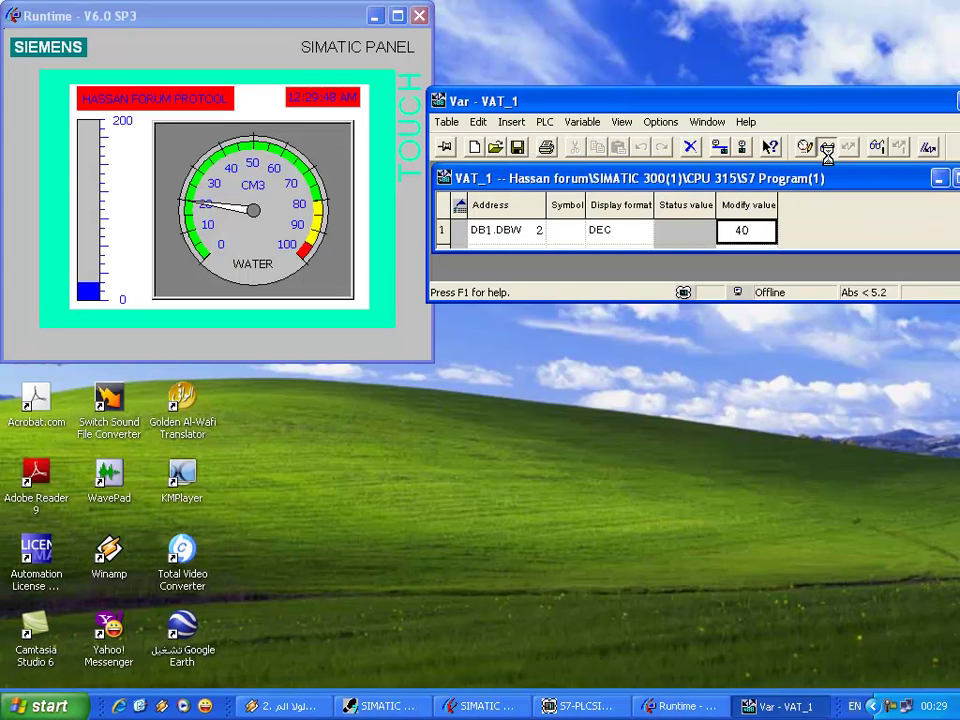
pyautogui.click(850, 148)
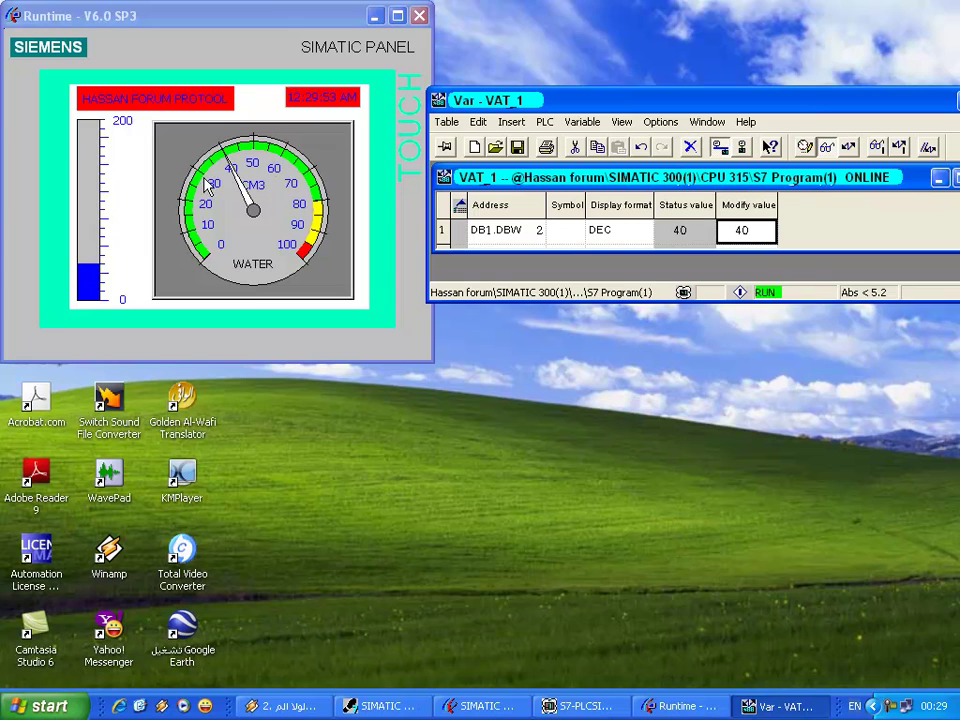
pyautogui.doubleClick(746, 231)
pyautogui.write('50')
pyautogui.click(849, 150)
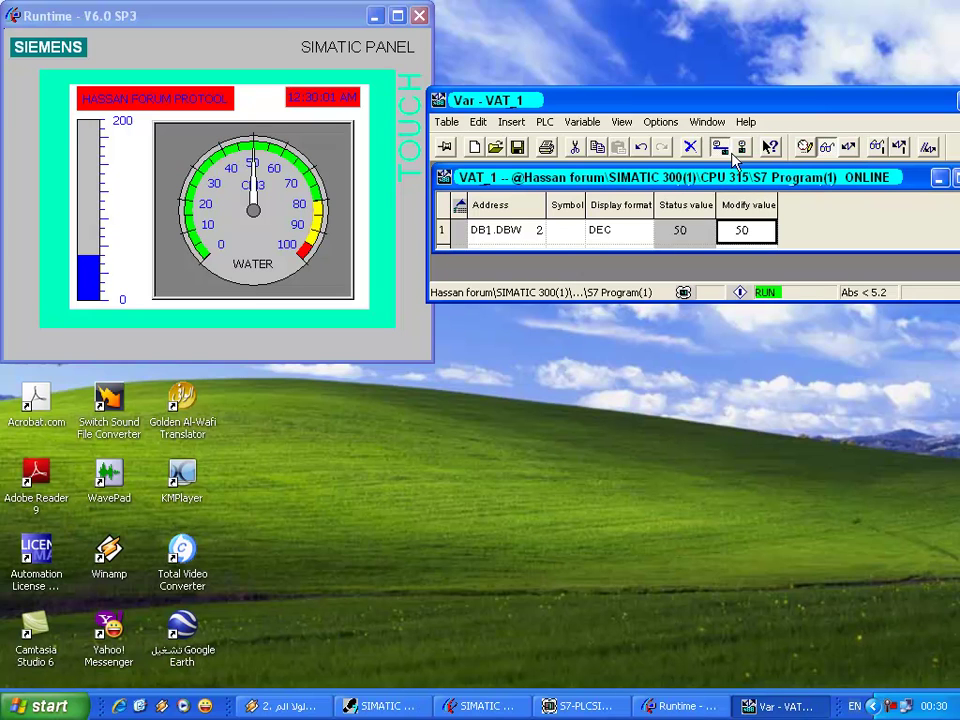
# - Close the variable table and the ProTool Runtime window
pyautogui.click(439, 101)
pyautogui.click(439, 101)
pyautogui.click(605, 268)
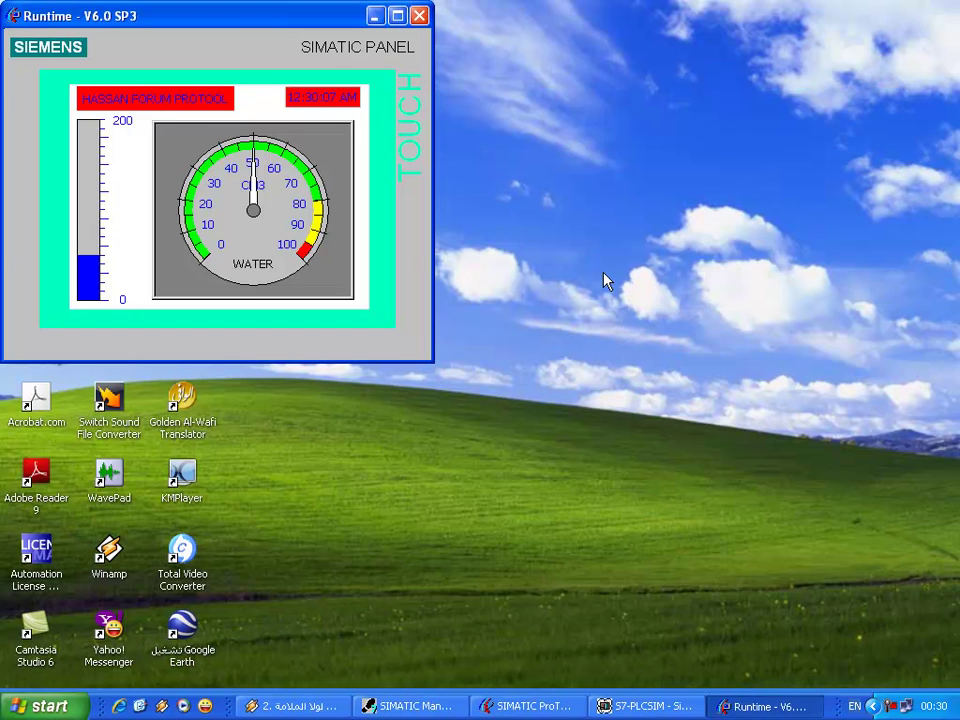
pyautogui.click(419, 15)
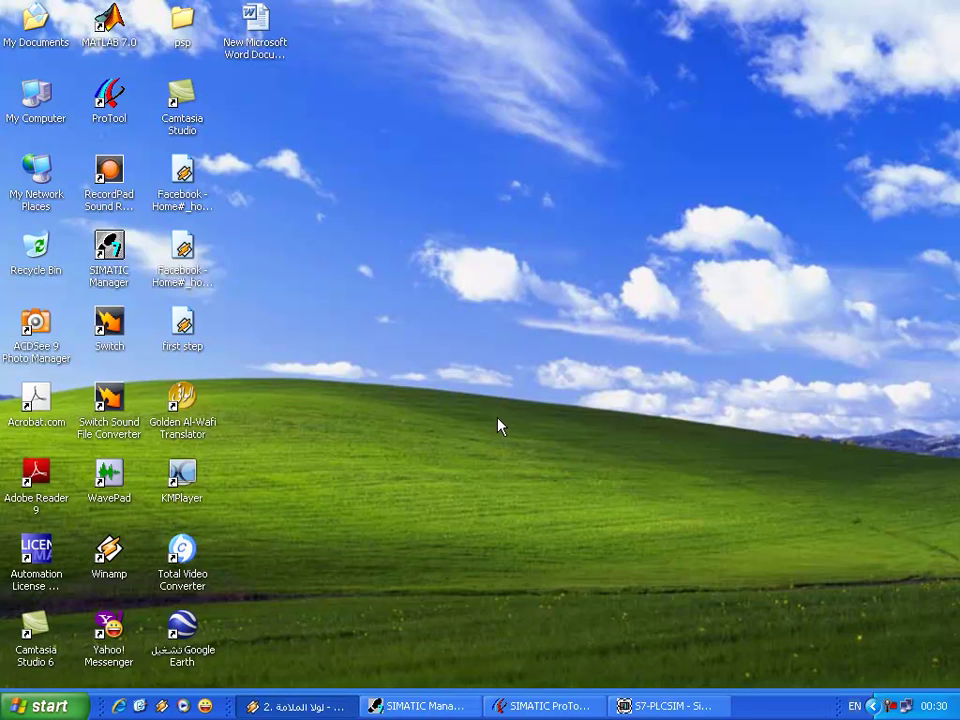
# - Switch back to ProTool and delete the gauge beside the water level bar on First_screen
pyautogui.click(622, 703)
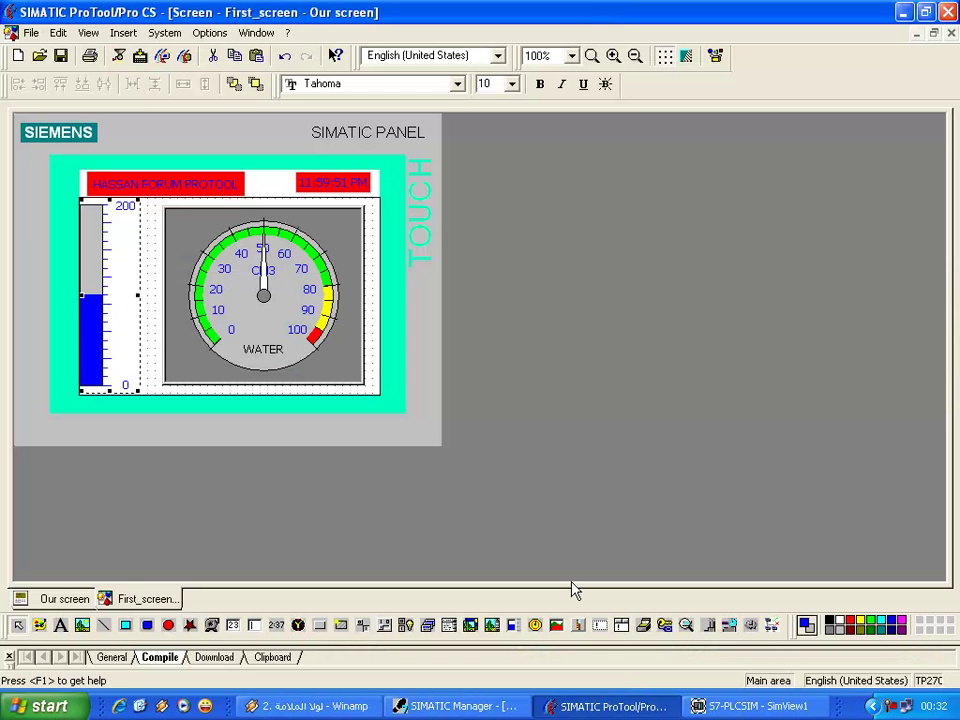
pyautogui.click(313, 333)
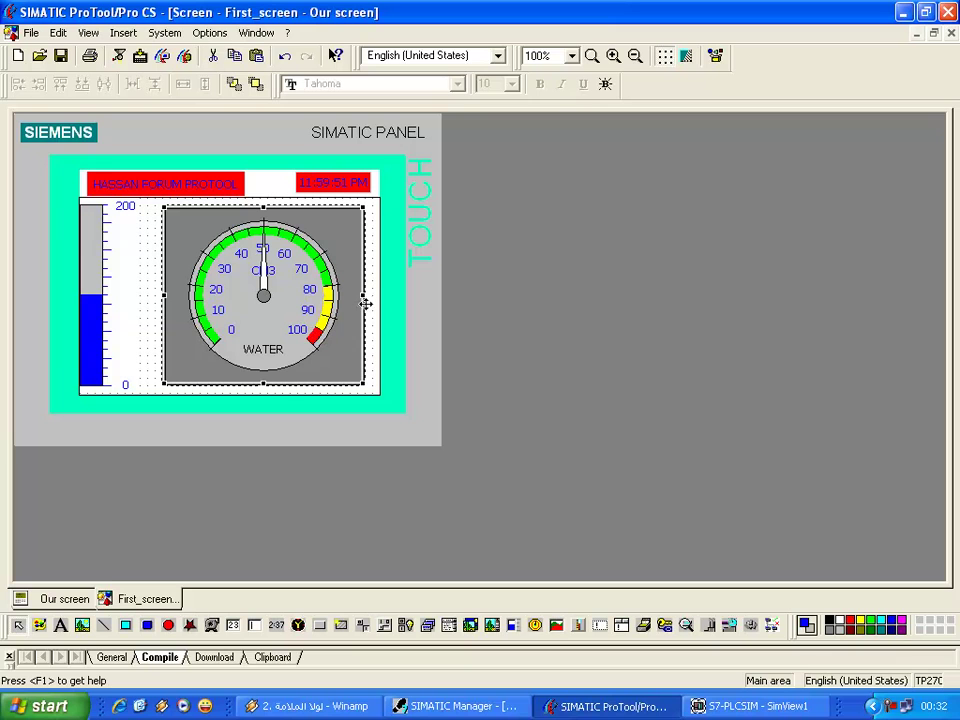
pyautogui.rightClick(340, 296)
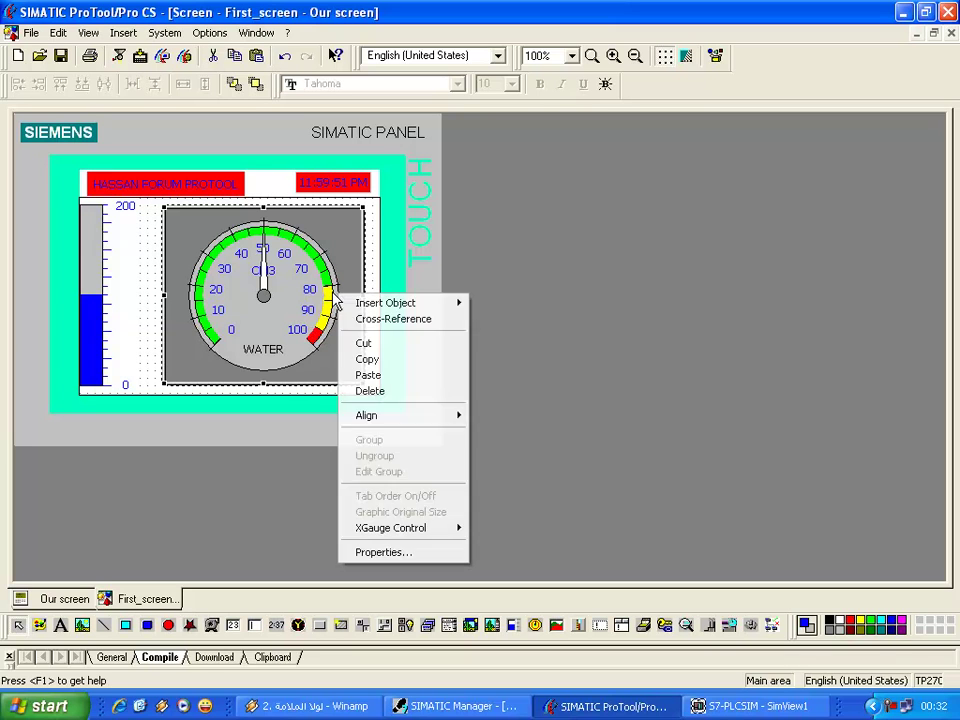
pyautogui.click(387, 398)
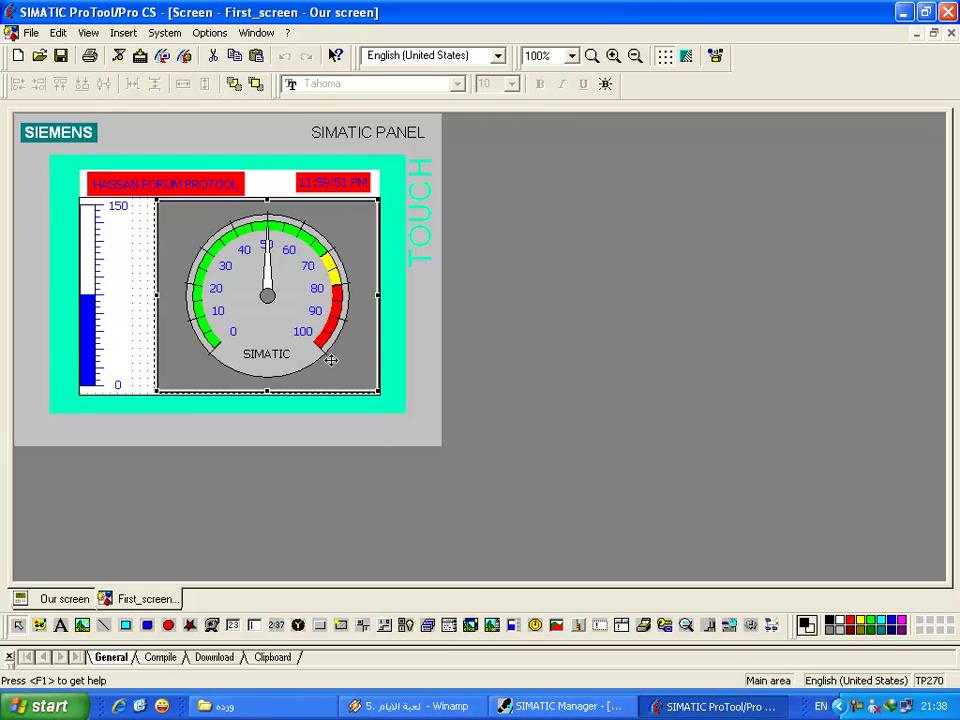
pyautogui.rightClick(330, 360)
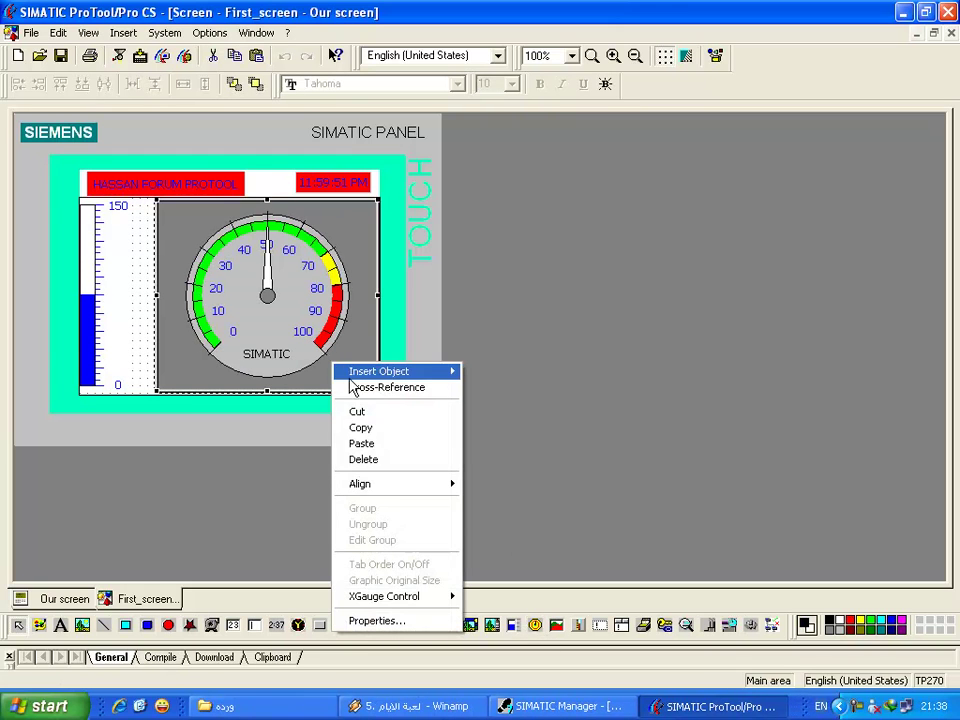
pyautogui.click(388, 459)
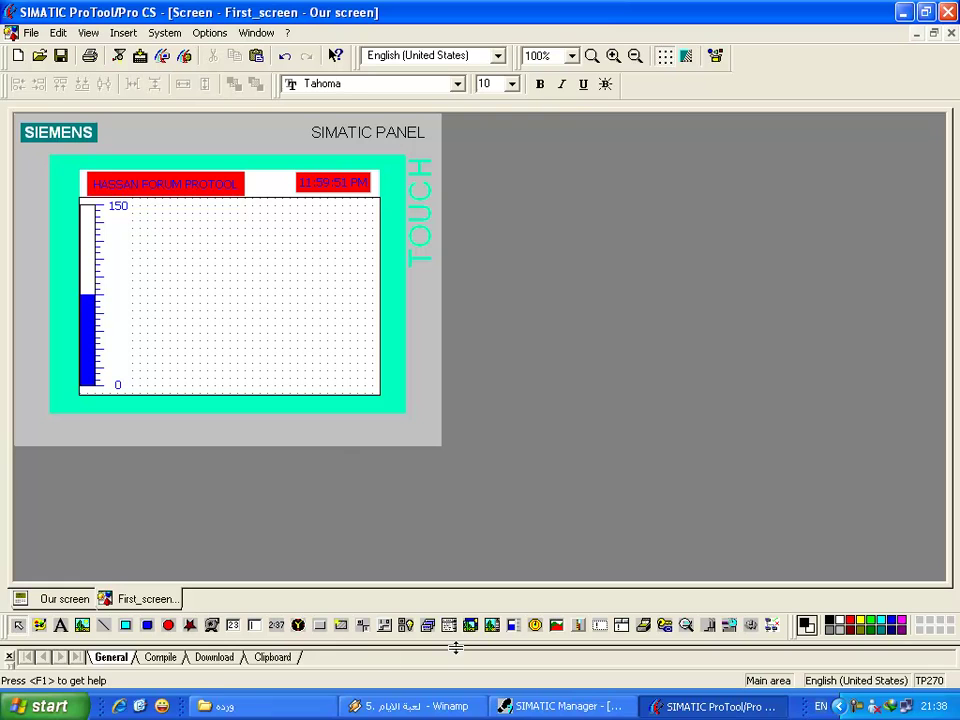
# - Draw a tall, narrow slider in the empty area beside the level bar, label it SPEED and apply the label
pyautogui.click(583, 633)
pyautogui.moveTo(349, 385); pyautogui.dragTo(284, 198)
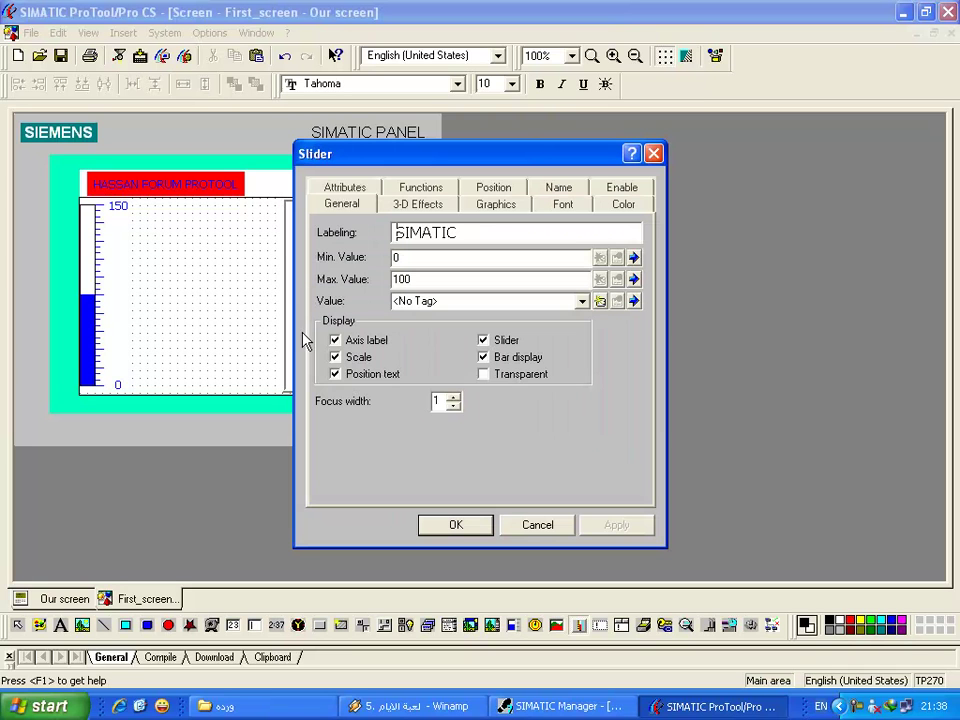
pyautogui.moveTo(429, 152); pyautogui.dragTo(566, 149)
pyautogui.click(611, 227)
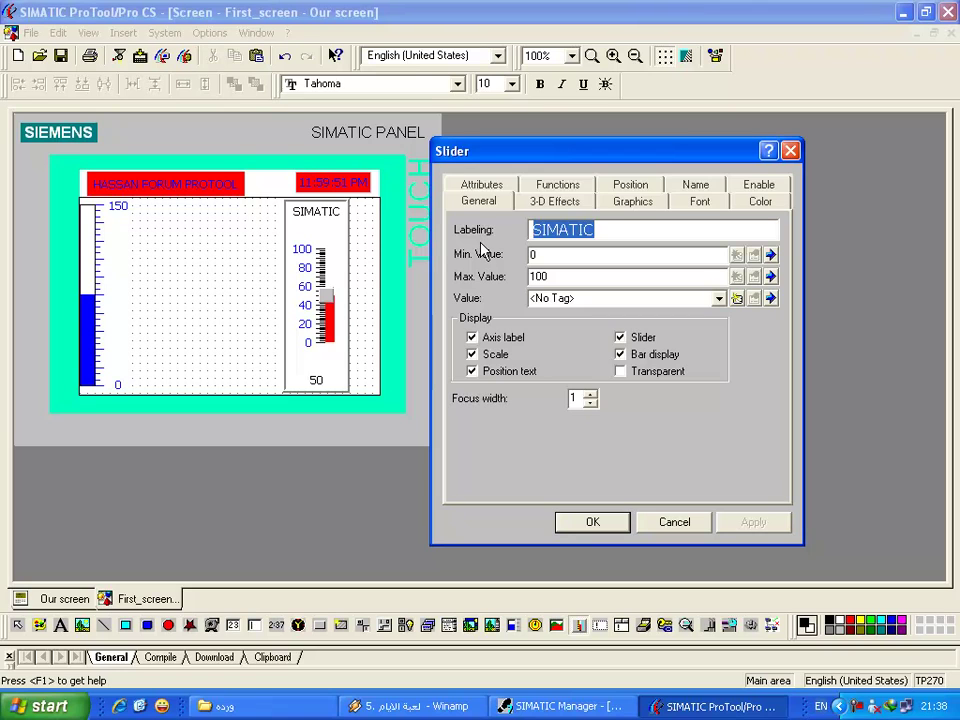
pyautogui.write('SPEED')
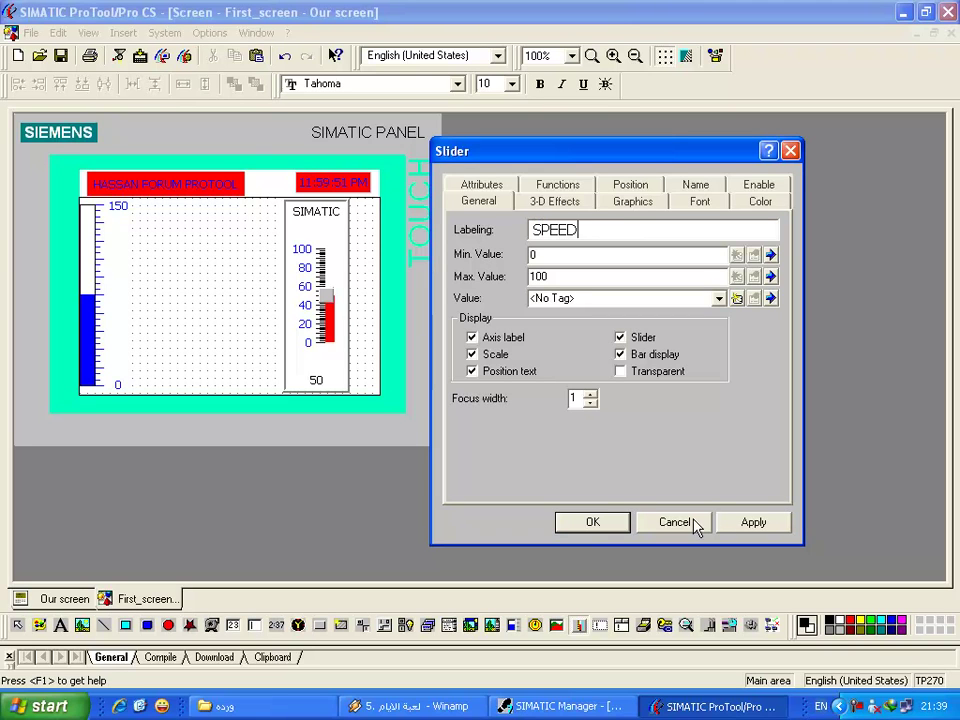
pyautogui.click(756, 521)
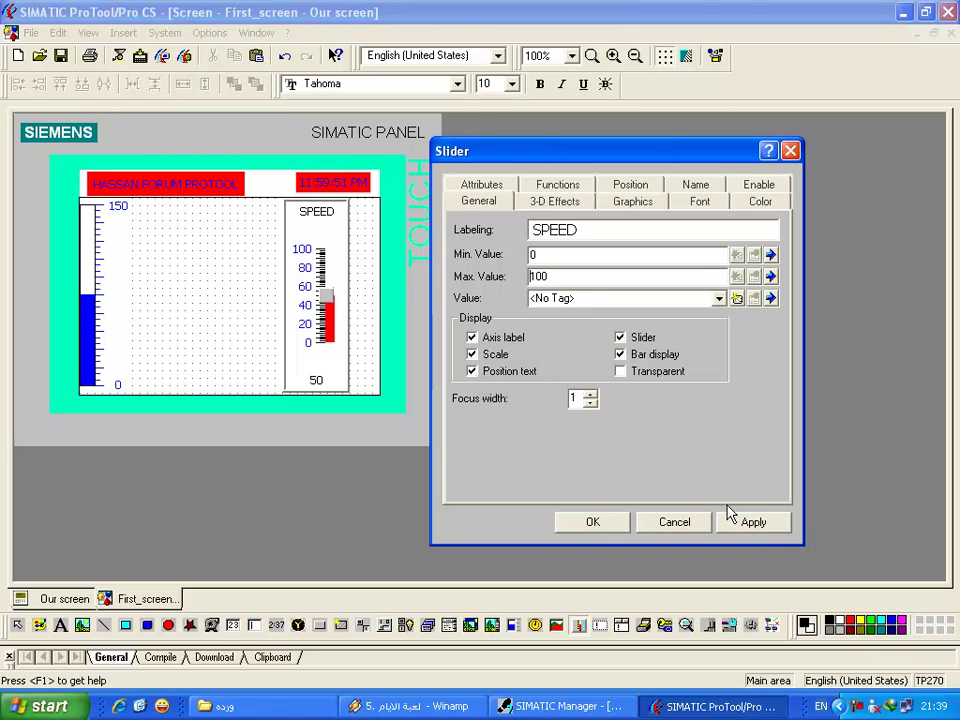
pyautogui.doubleClick(596, 229)
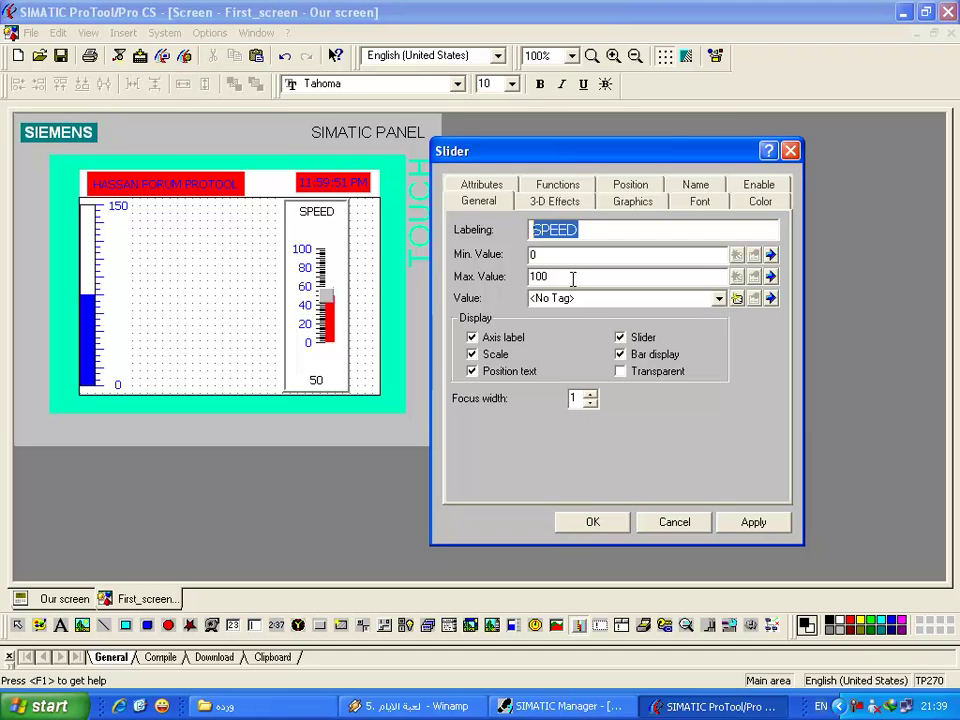
# - Create an INT tag named machine speed at DB 1, DBW 4 on Our_PLC as the slider's value
pyautogui.click(737, 298)
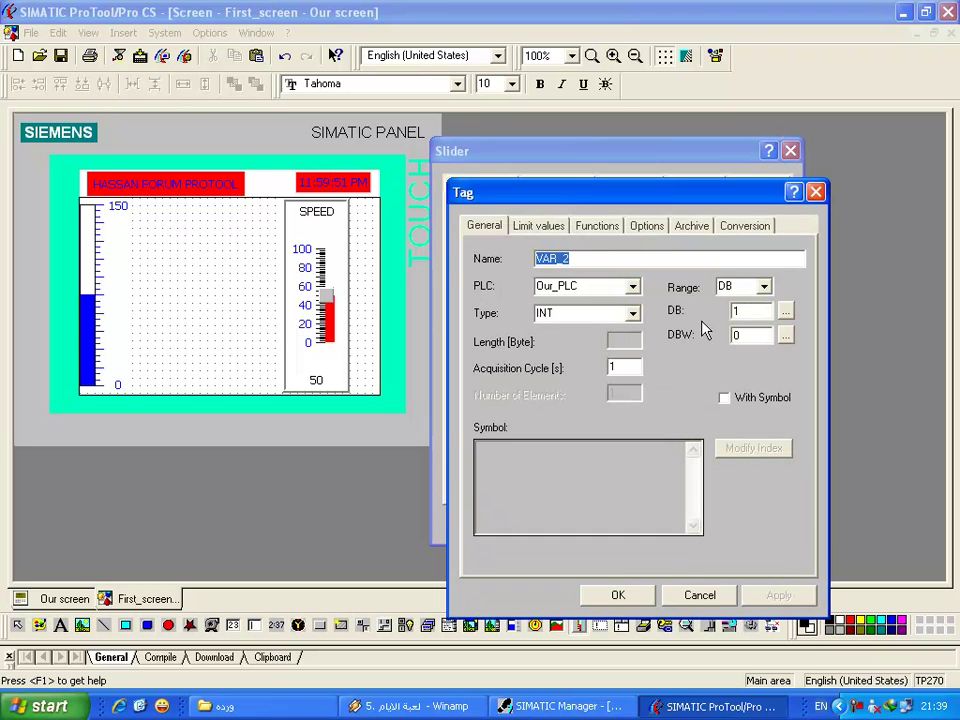
pyautogui.write('ms')
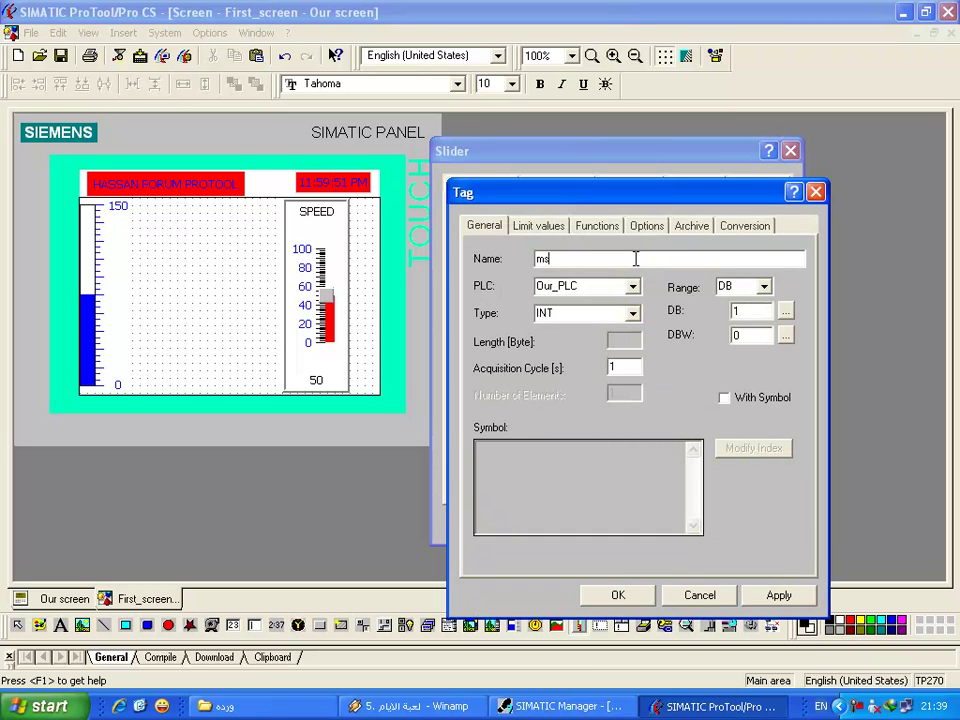
pyautogui.write('chine speed')
pyautogui.click(632, 314)
pyautogui.click(632, 314)
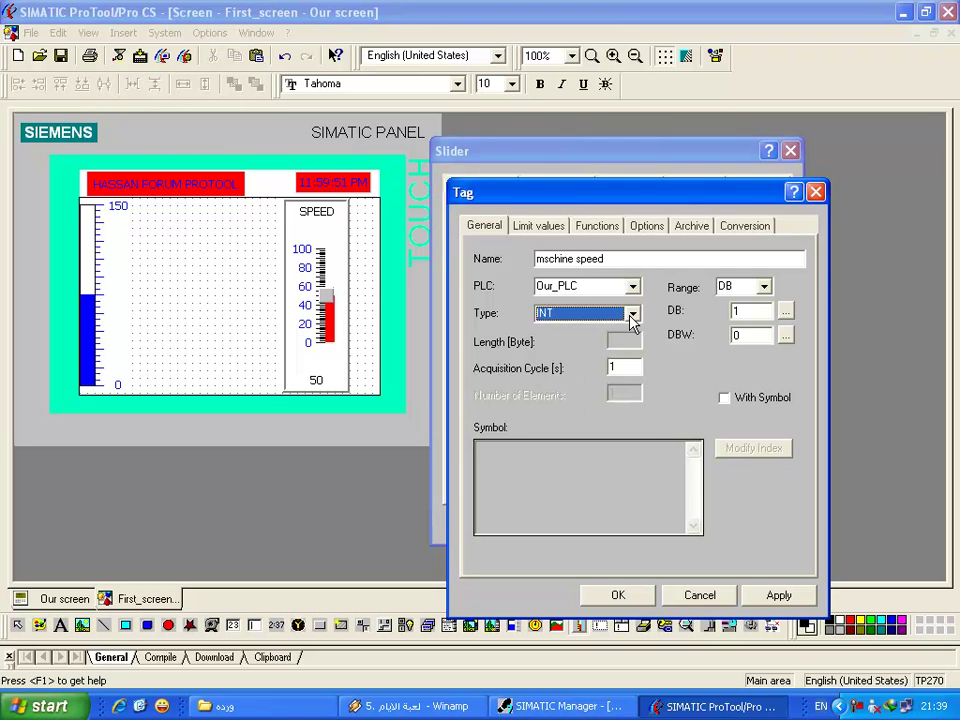
pyautogui.click(761, 287)
pyautogui.click(761, 287)
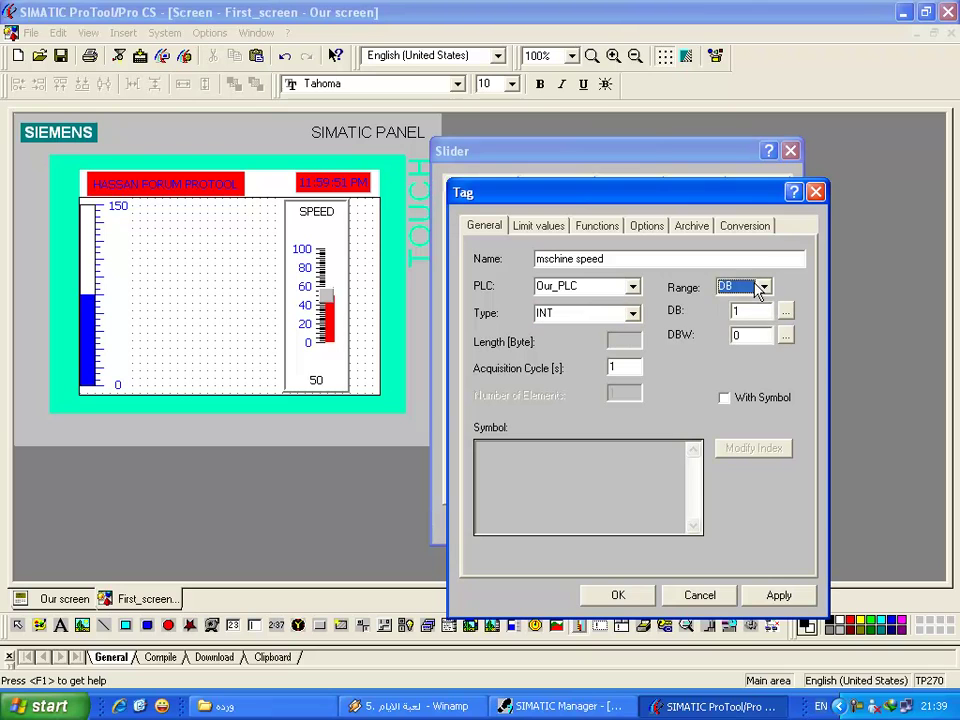
pyautogui.click(767, 338)
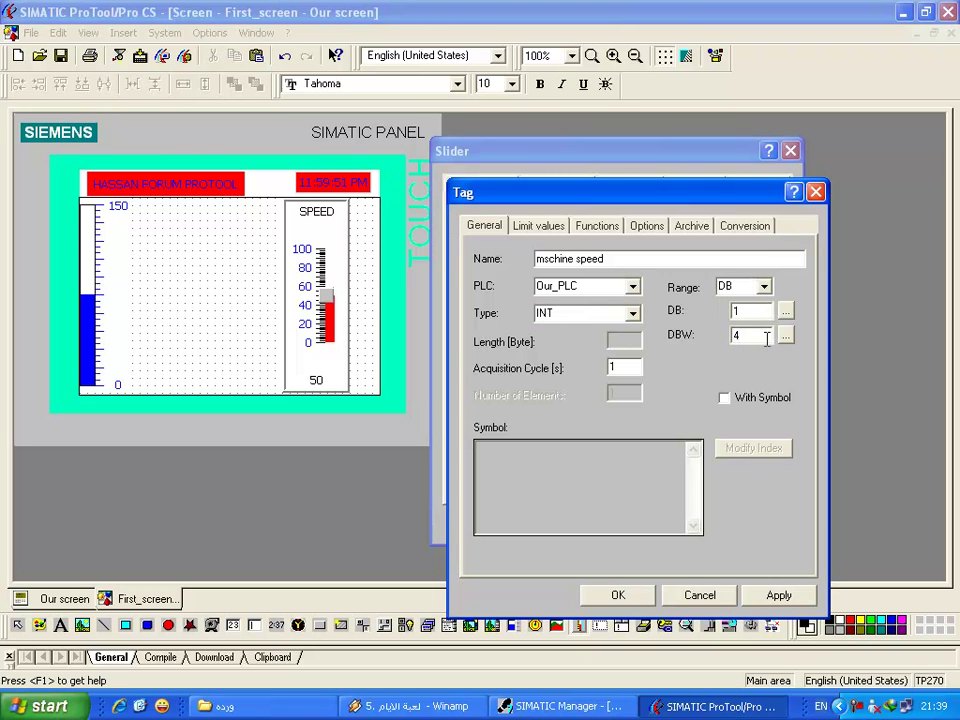
pyautogui.write('4')
pyautogui.click(785, 600)
pyautogui.click(617, 594)
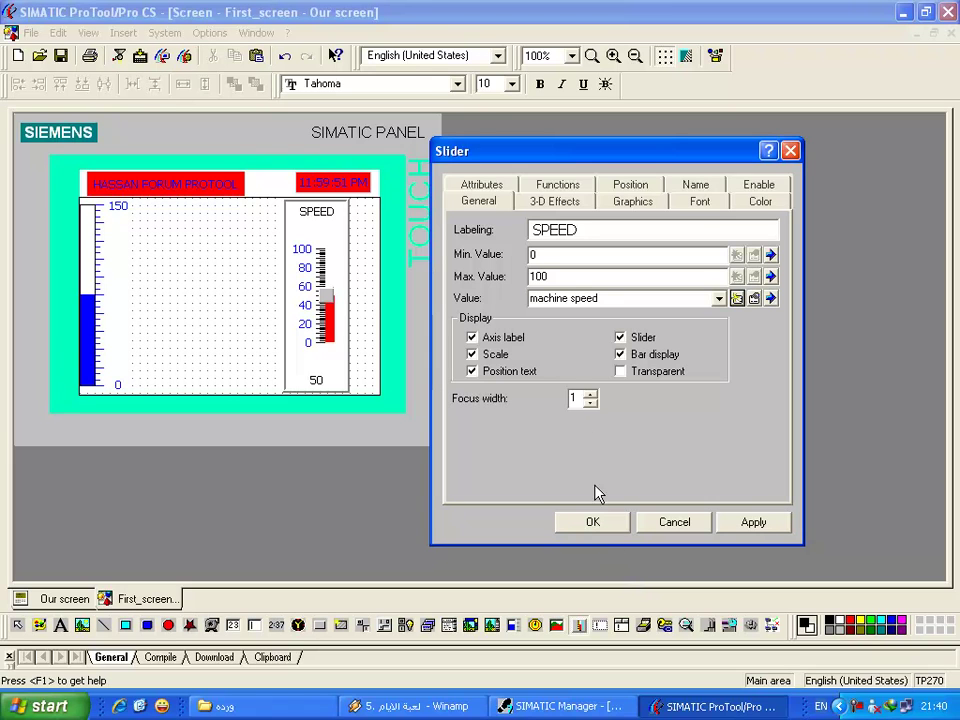
# - Set the SPEED slider's background colour to cyan and its bar fill colour to bright green, and confirm the slider settings
pyautogui.click(765, 201)
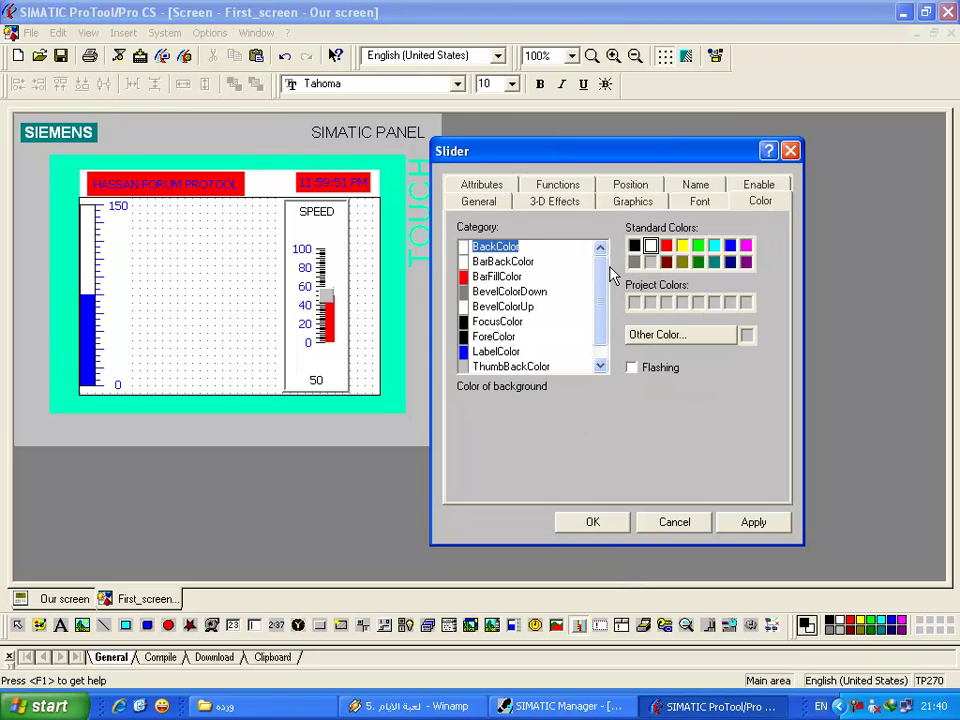
pyautogui.click(713, 246)
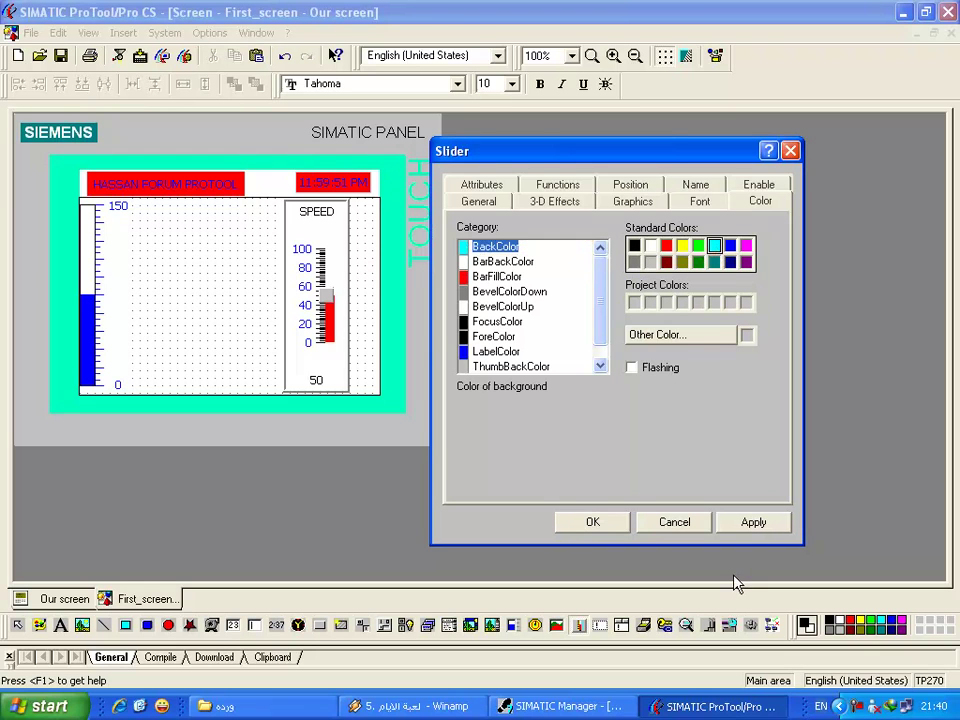
pyautogui.click(753, 523)
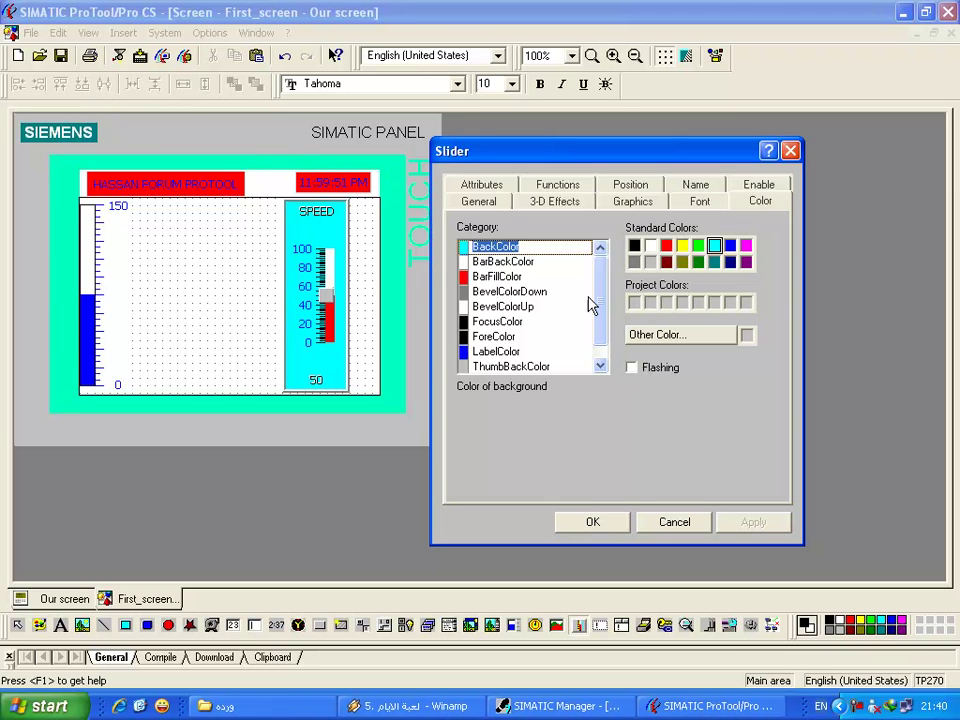
pyautogui.click(503, 280)
pyautogui.click(698, 246)
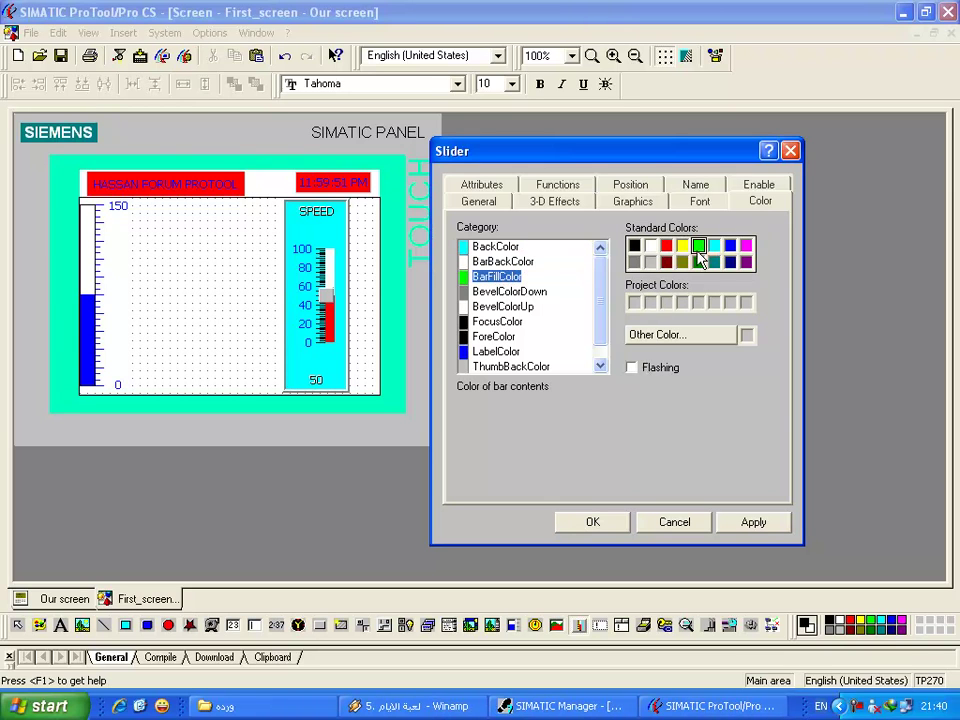
pyautogui.click(754, 524)
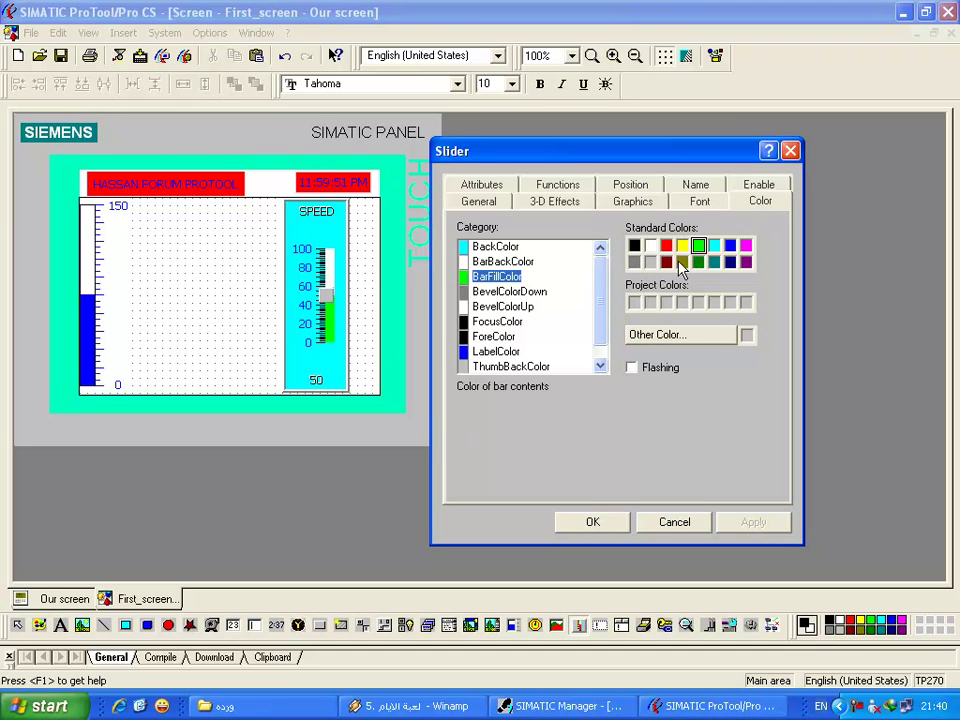
pyautogui.click(595, 522)
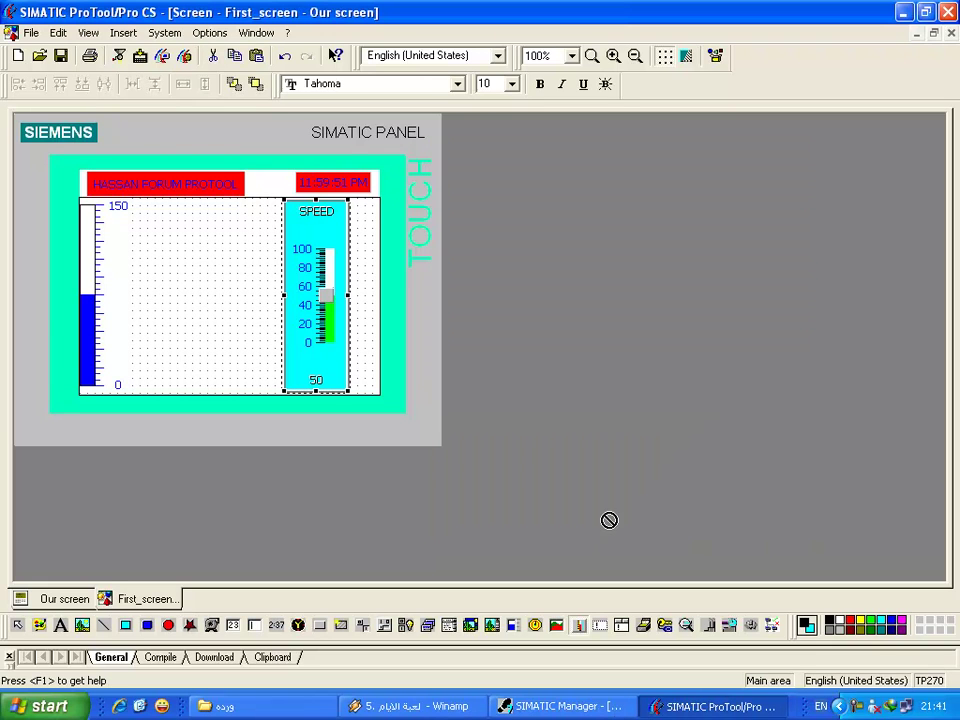
pyautogui.click(196, 342)
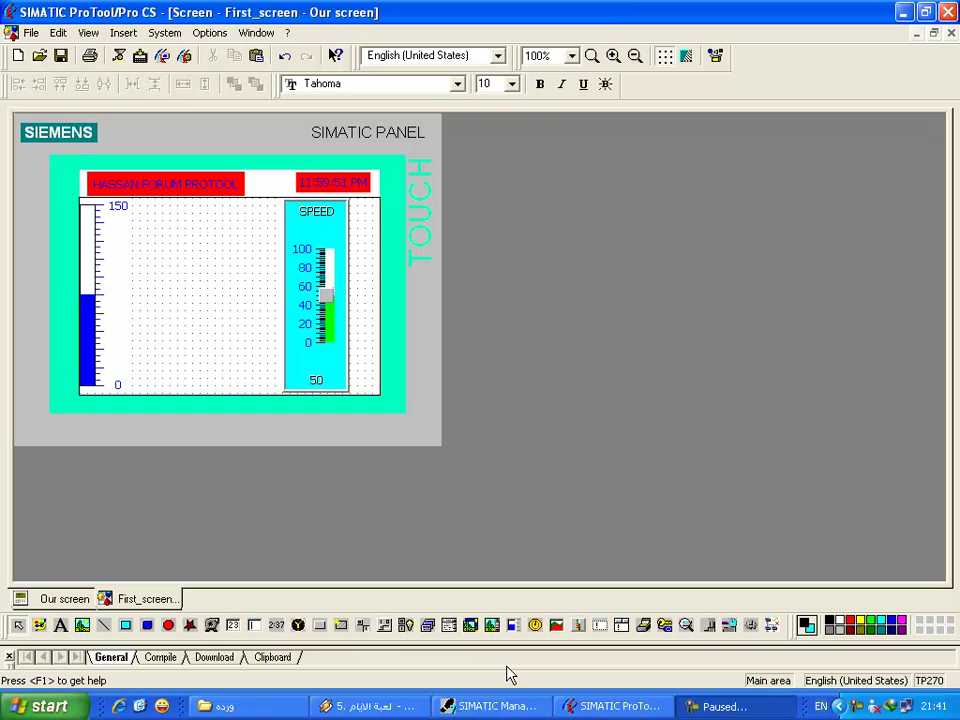
# - Switch to SIMATIC Manager and add an INT variable machine_speed to DB1 with the comment "Used to detect the actual machine speed"
pyautogui.click(560, 706)
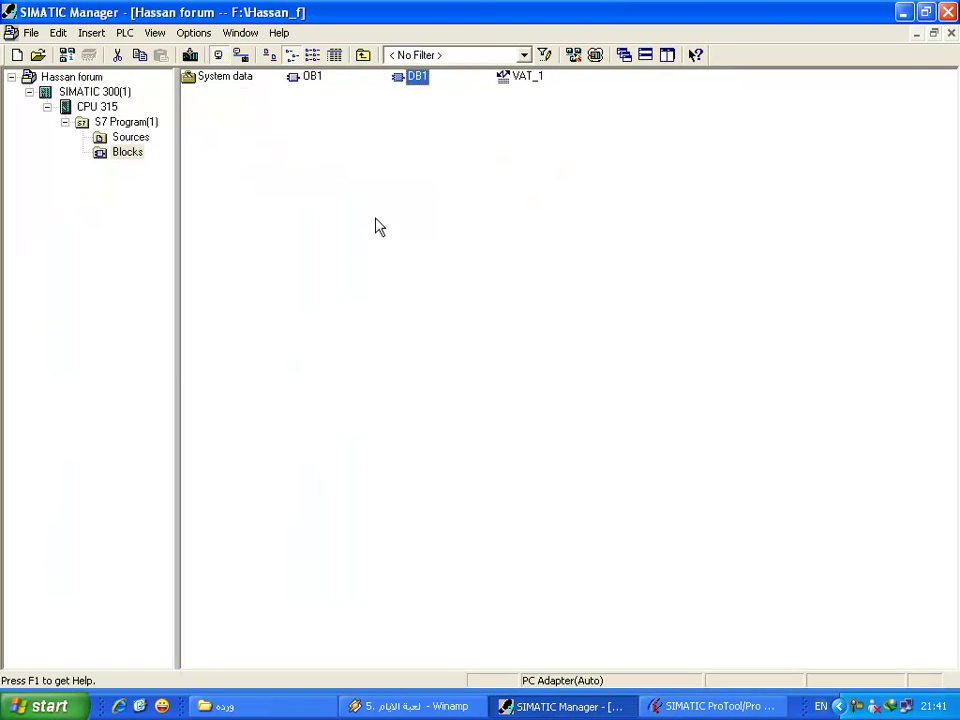
pyautogui.doubleClick(424, 80)
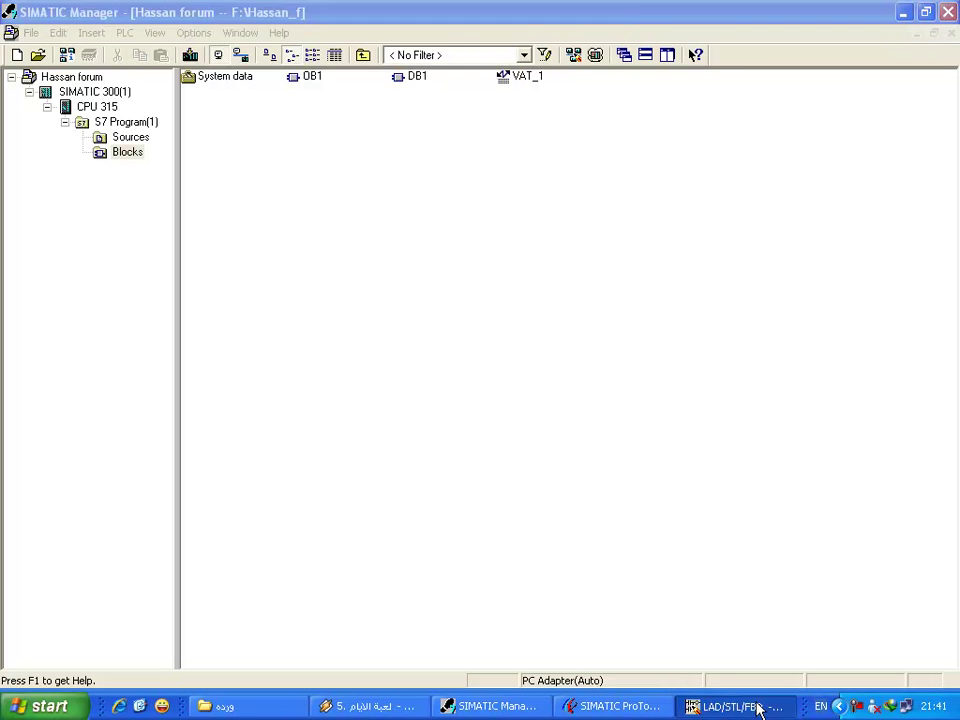
pyautogui.click(754, 706)
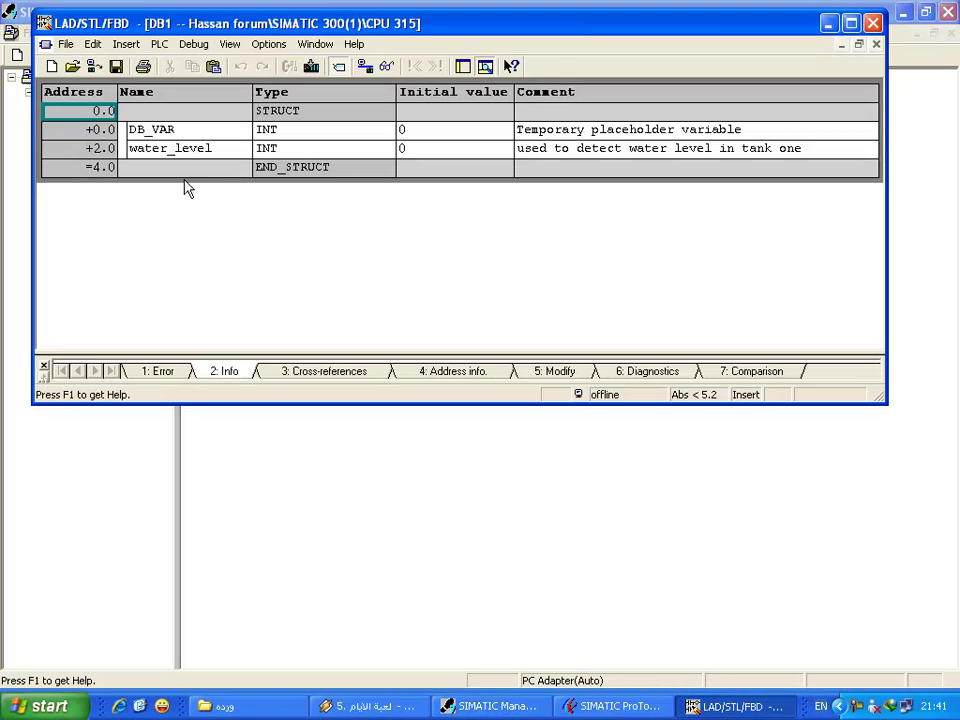
pyautogui.click(660, 150)
pyautogui.press('Return')
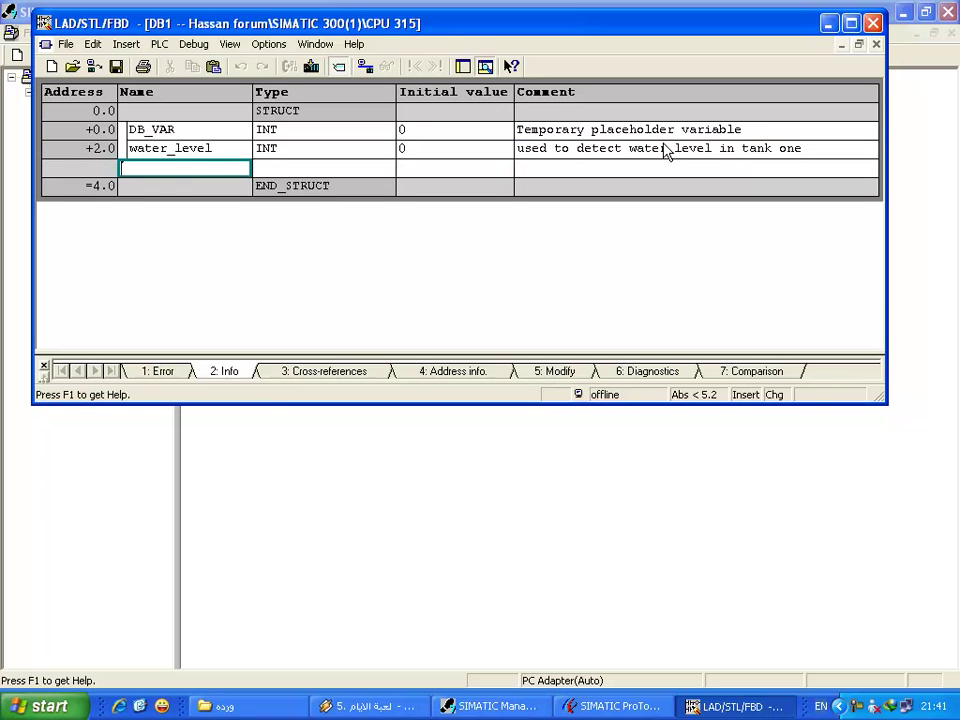
pyautogui.write('machine_speed')
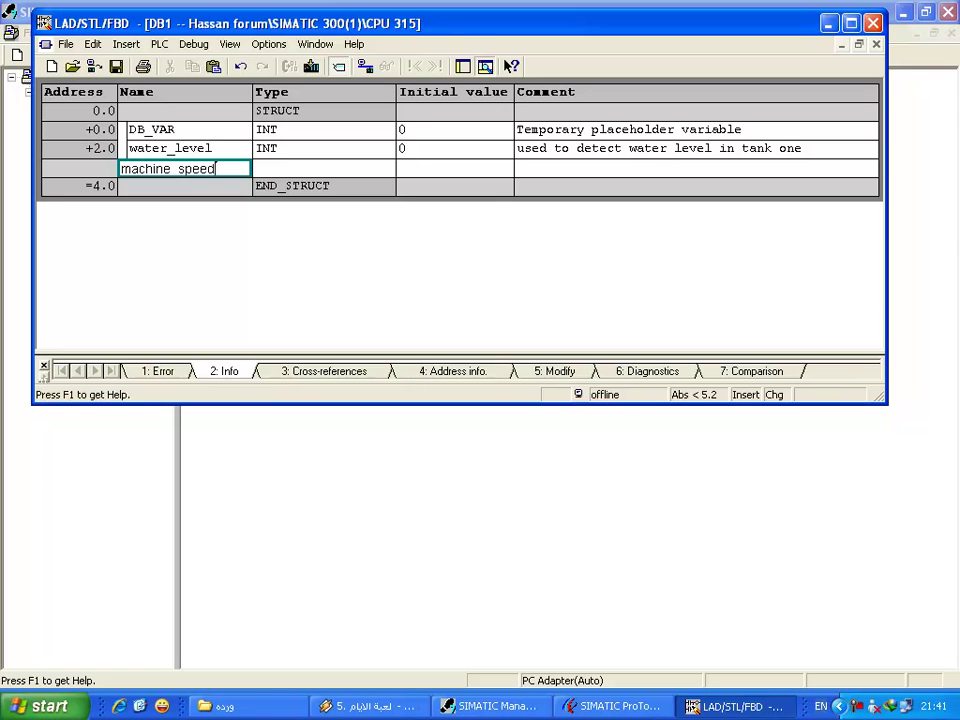
pyautogui.press('Tab')
pyautogui.write('in')
pyautogui.press('Tab')
pyautogui.press('Tab')
pyautogui.write('Used to detect the actual machine speed')
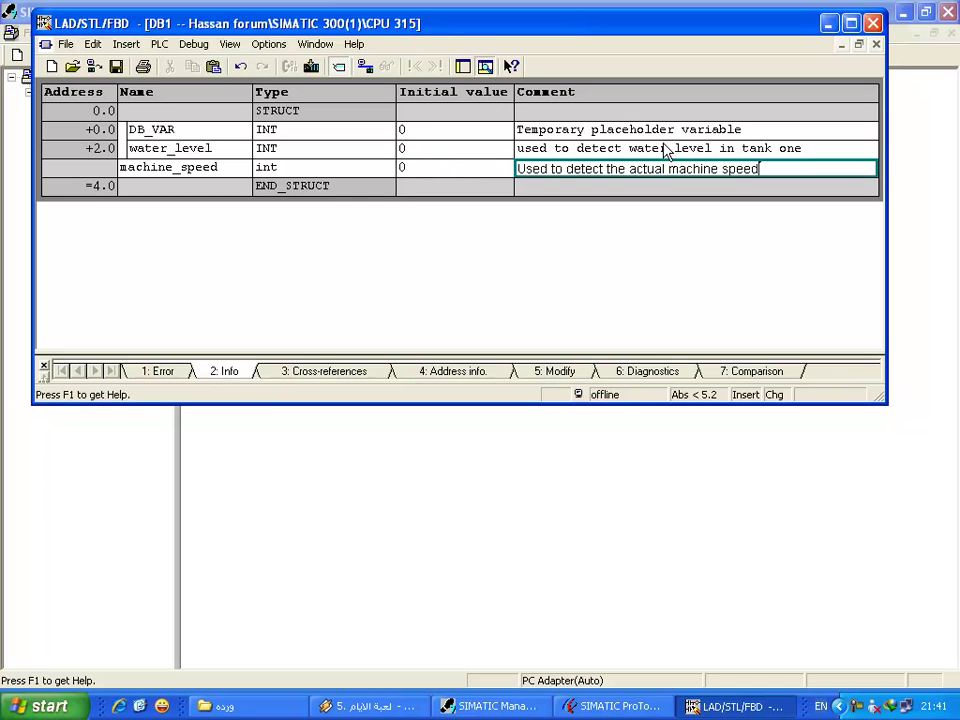
pyautogui.press('Return')
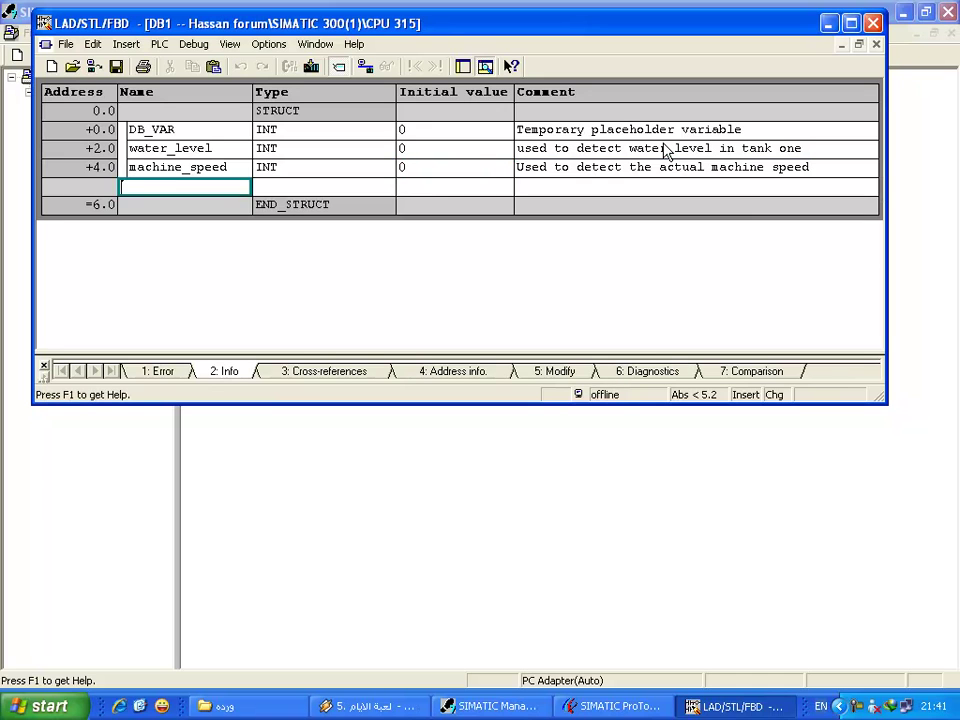
# - Save DB1 and download it to the simulated PLC, overwriting the existing block
pyautogui.click(116, 67)
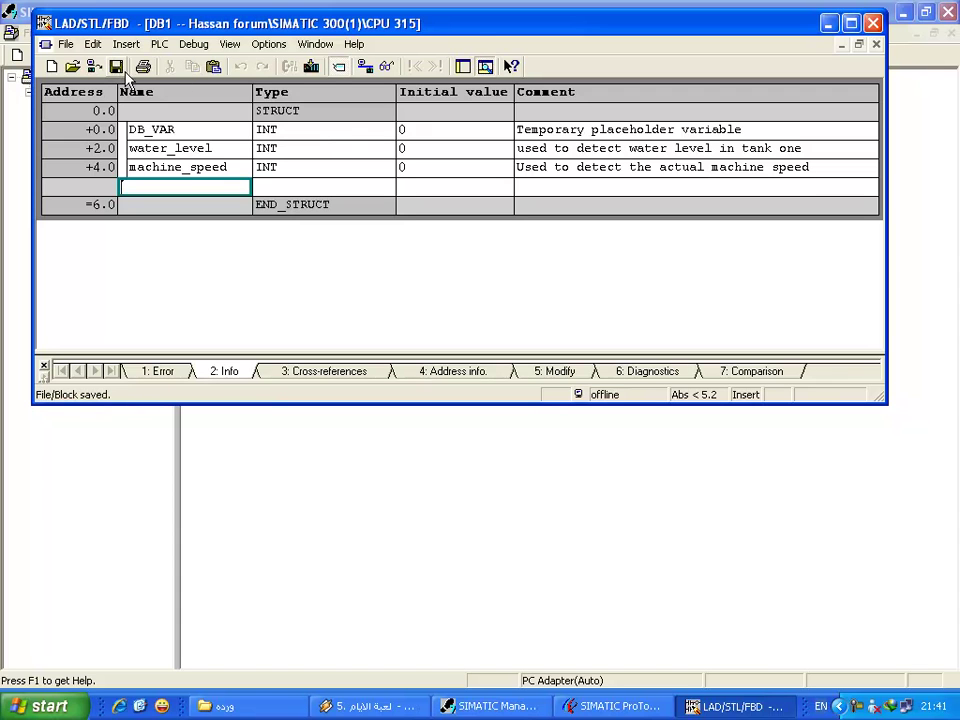
pyautogui.click(314, 67)
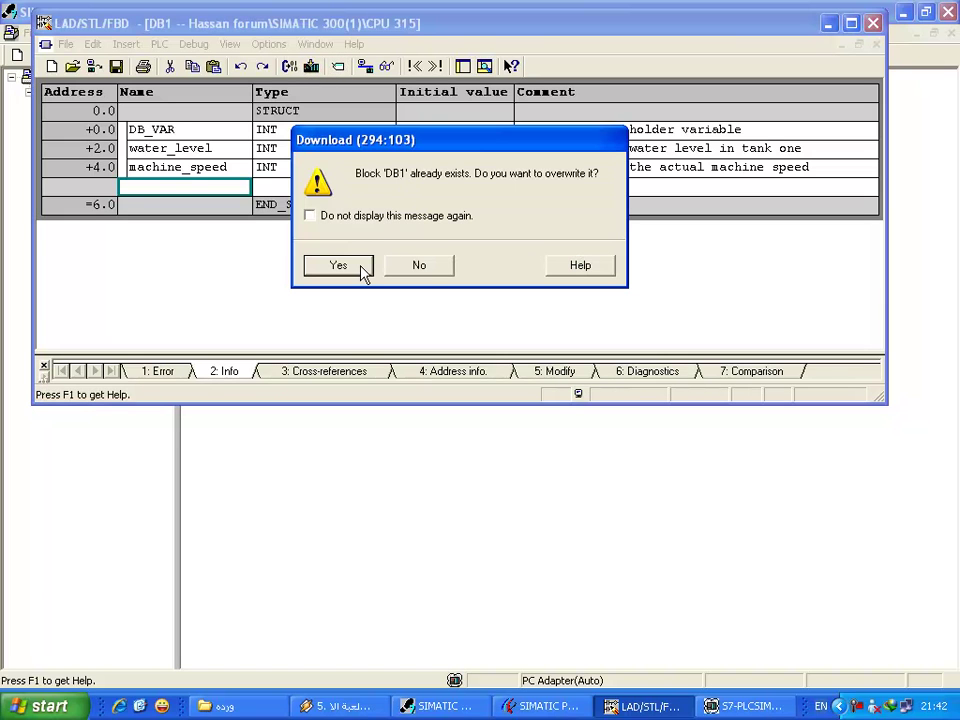
pyautogui.click(340, 266)
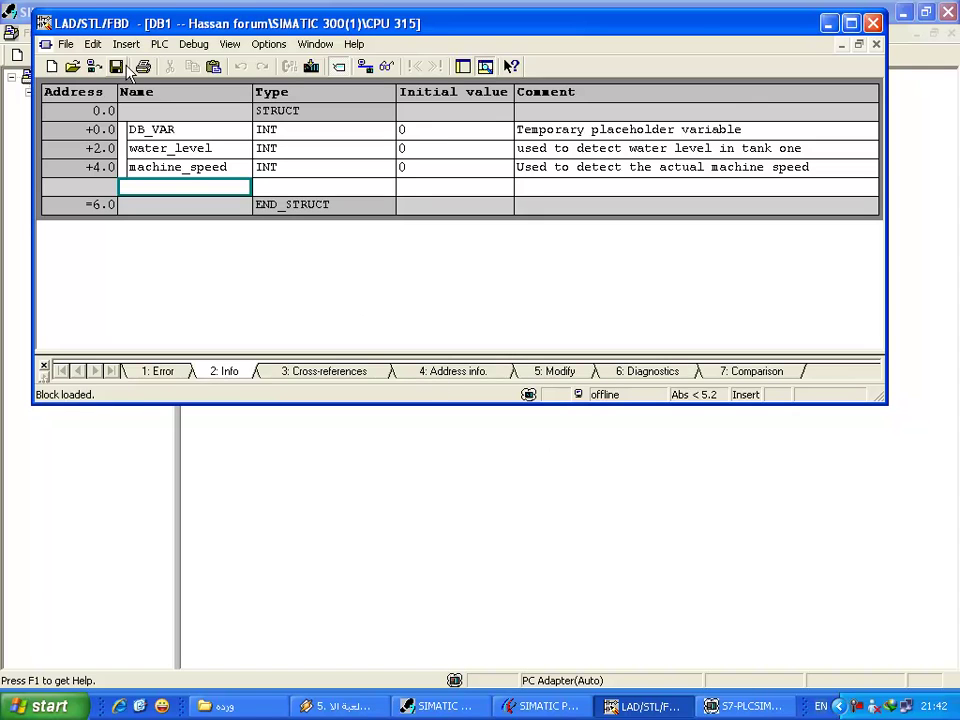
# - Open variable table VAT_1 from SIMATIC Manager, add the address DB1.DBW 4 and maximize the table within its window
pyautogui.click(468, 488)
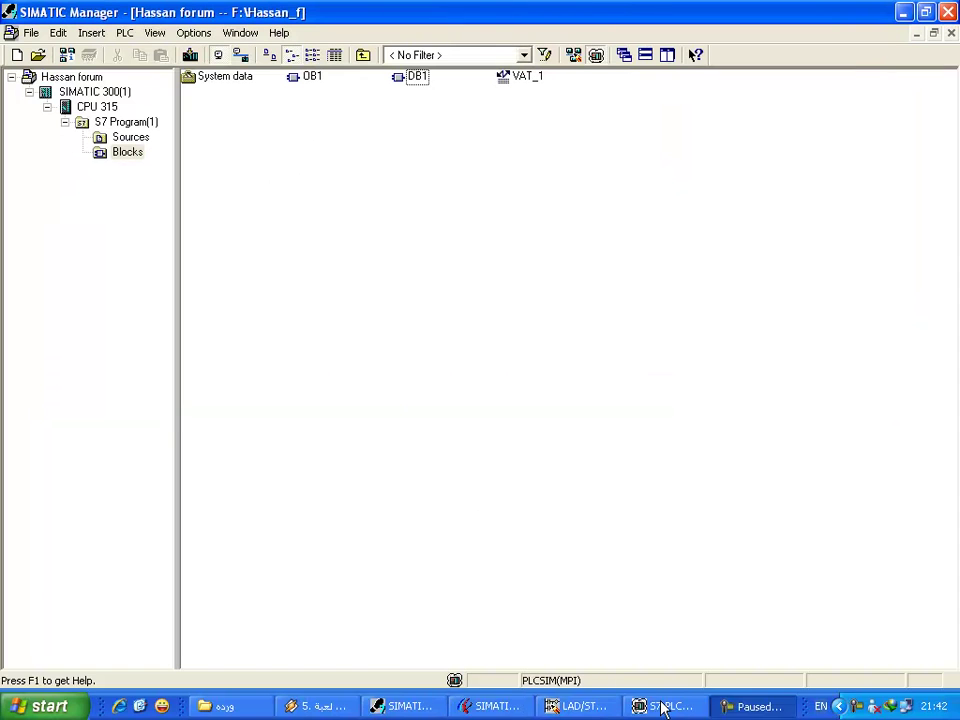
pyautogui.doubleClick(516, 78)
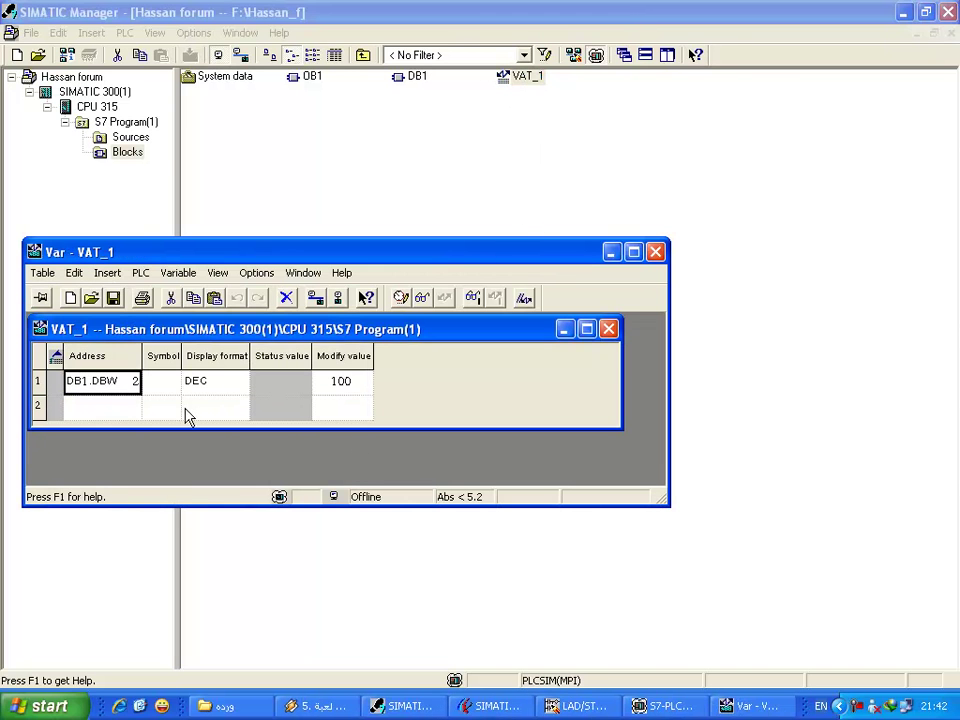
pyautogui.click(128, 410)
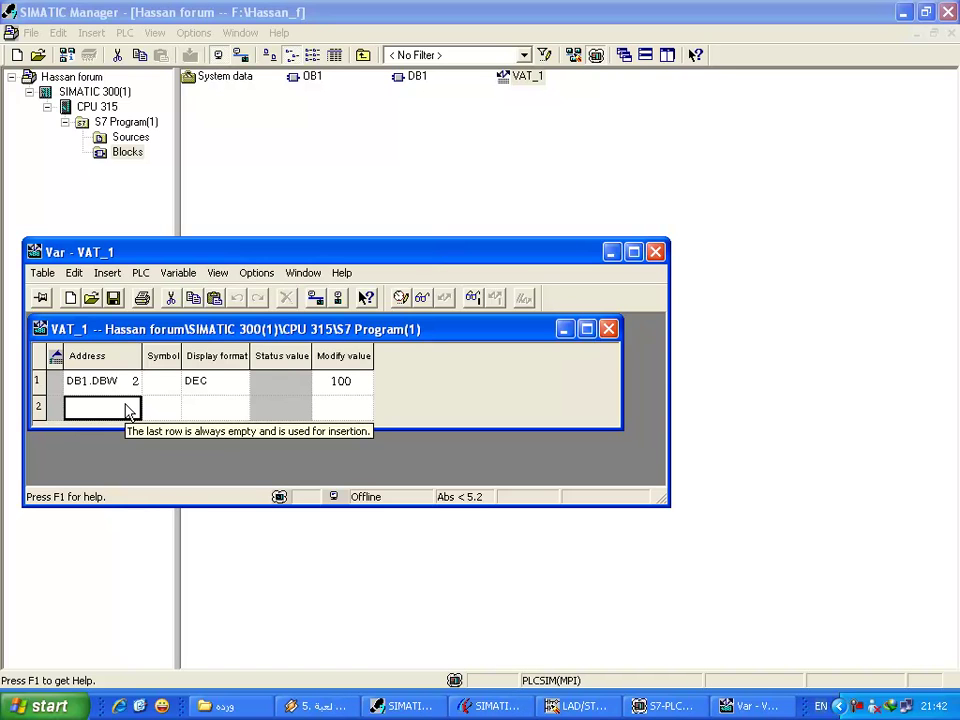
pyautogui.write('db1.dbw4')
pyautogui.press('Return')
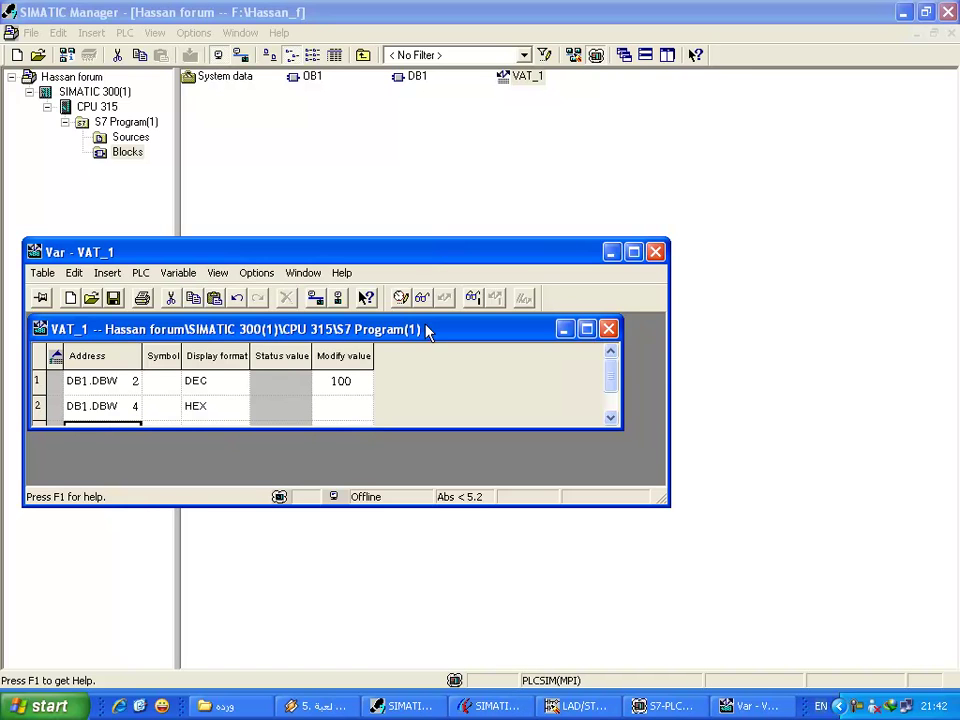
pyautogui.doubleClick(228, 337)
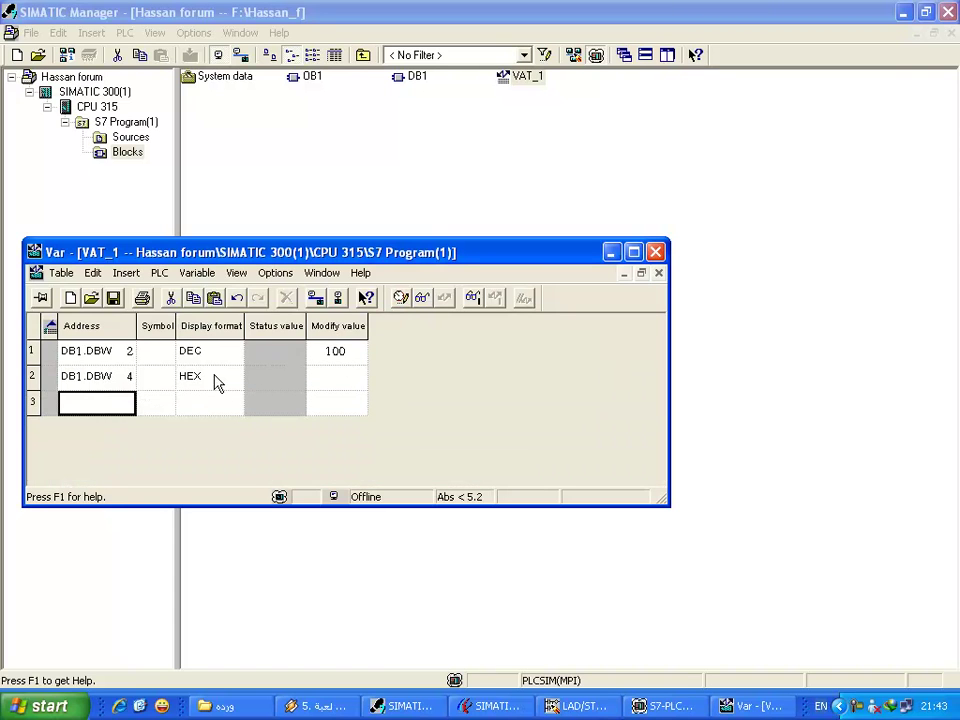
# - Monitor VAT_1 online and set the display format of DB1.DBW 4 to decimal
pyautogui.click(422, 298)
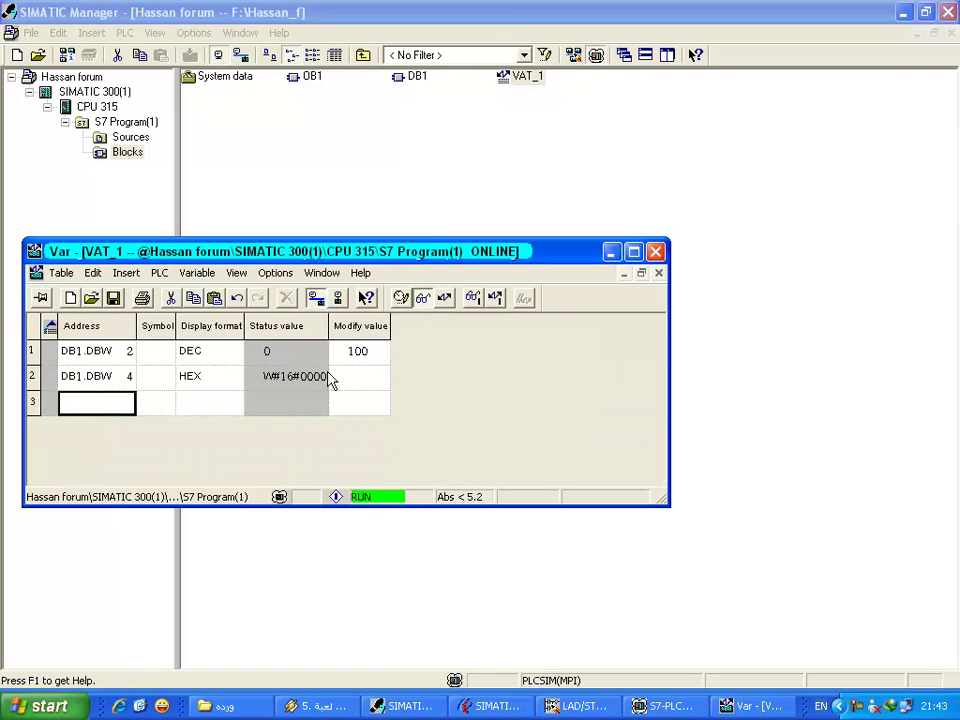
pyautogui.rightClick(230, 386)
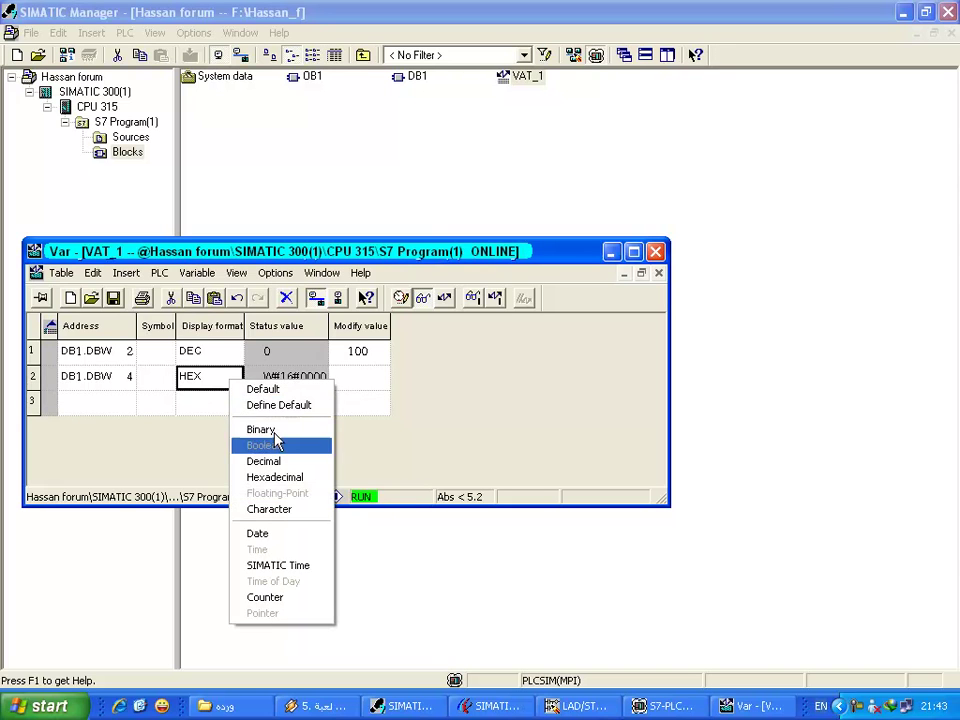
pyautogui.click(292, 460)
pyautogui.click(325, 405)
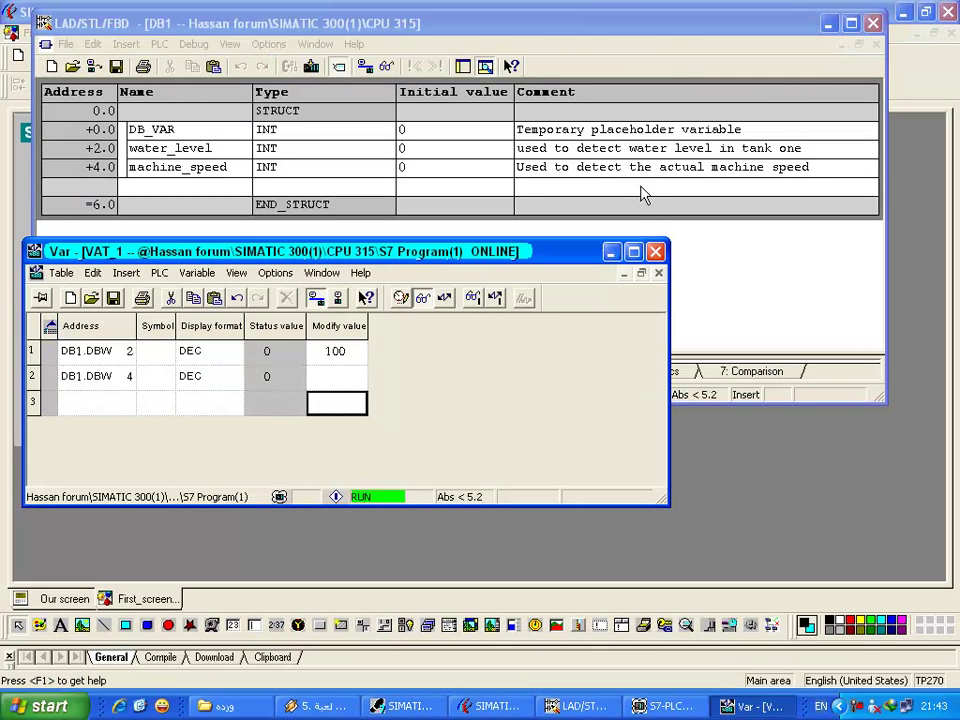
# - Switch to ProTool, save the configuration, start Runtime and move its window clear of the DB1 and VAT_1 windows
pyautogui.click(645, 528)
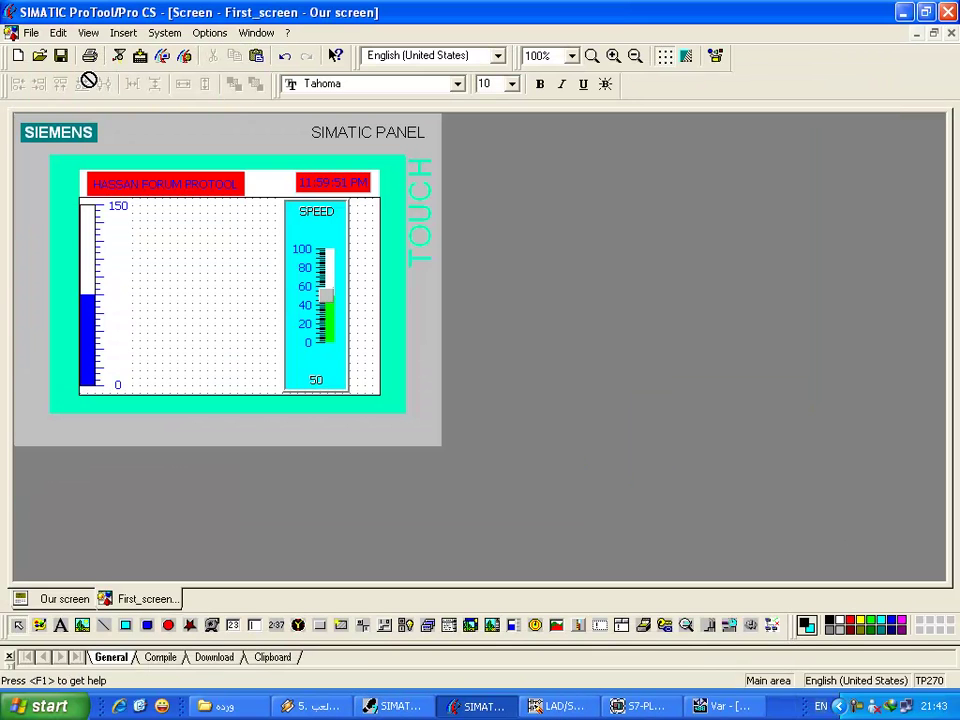
pyautogui.click(162, 57)
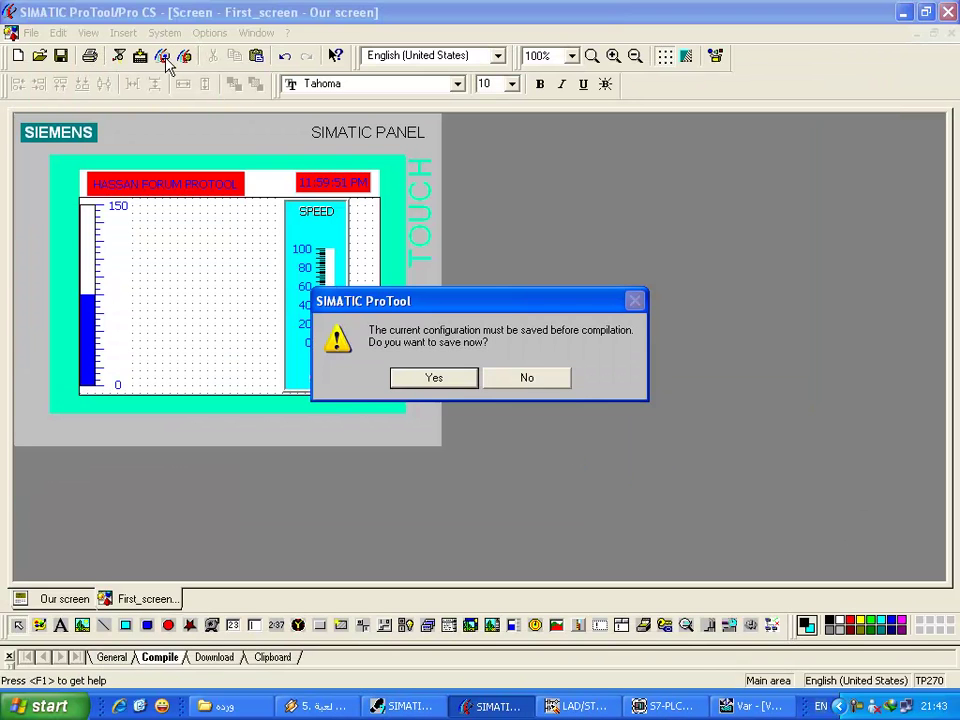
pyautogui.click(433, 378)
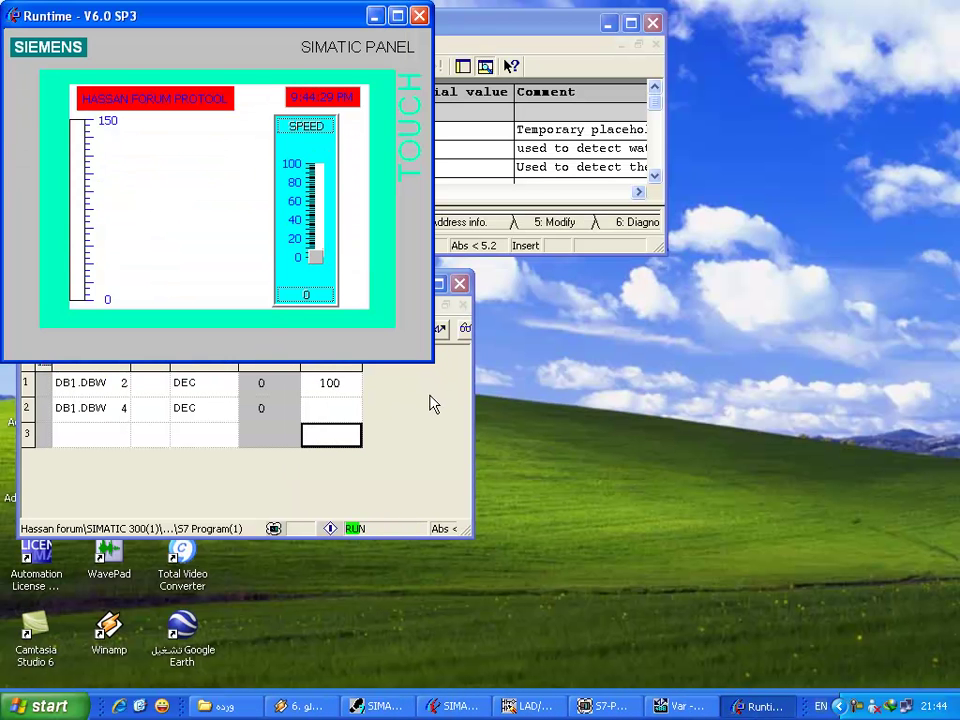
pyautogui.moveTo(295, 37); pyautogui.dragTo(786, 224)
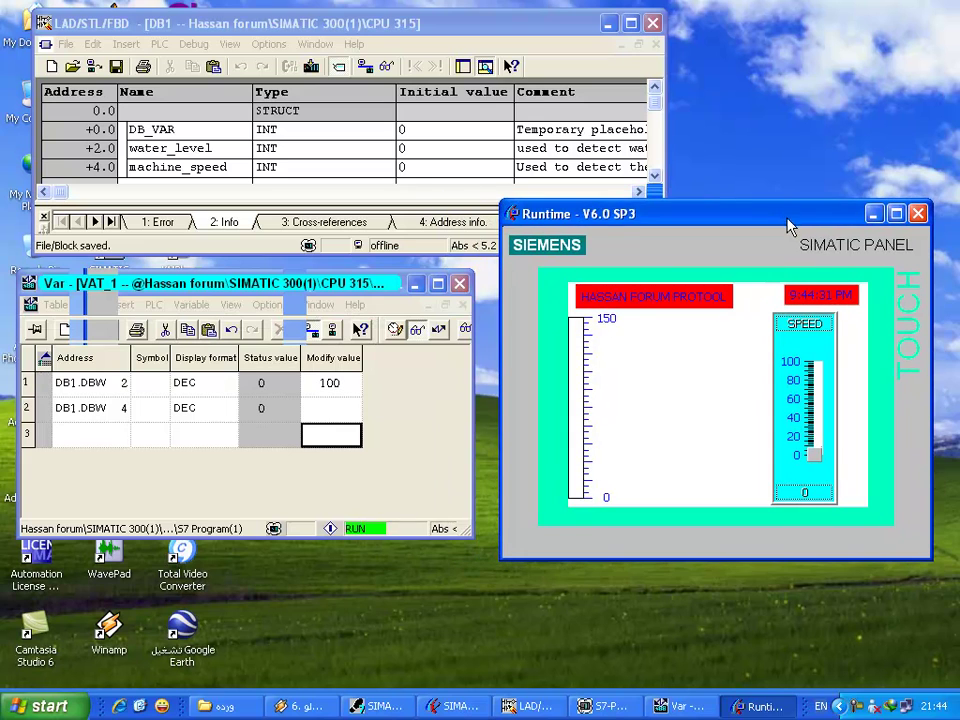
# - Switch DB1 to data view with monitoring on, and write the modify value 100 to DB1.DBW 2 in VAT_1
pyautogui.click(386, 66)
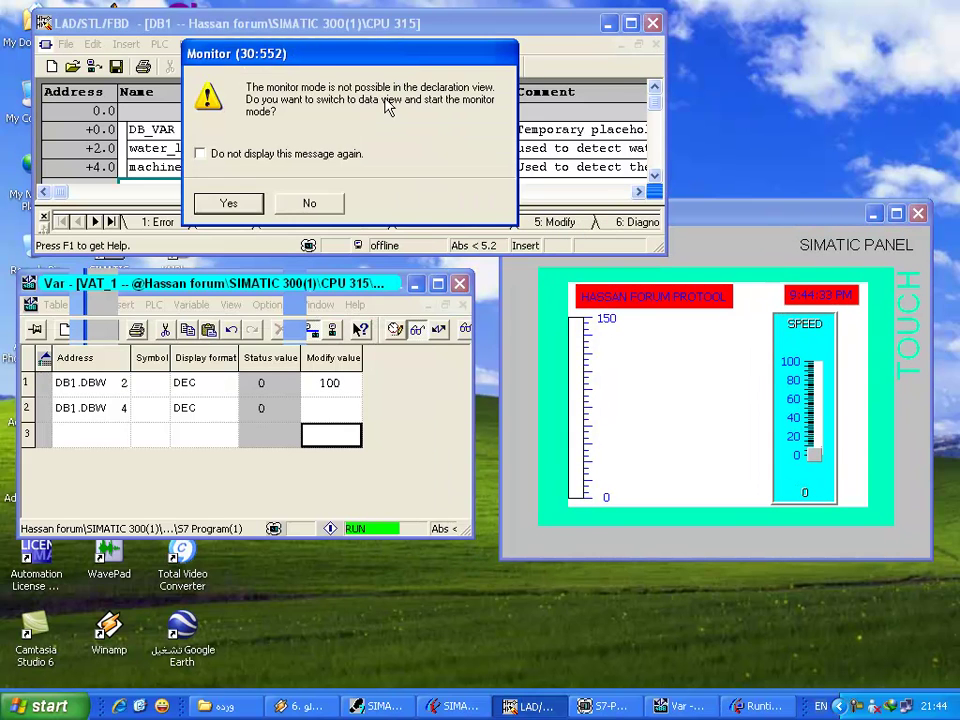
pyautogui.click(252, 200)
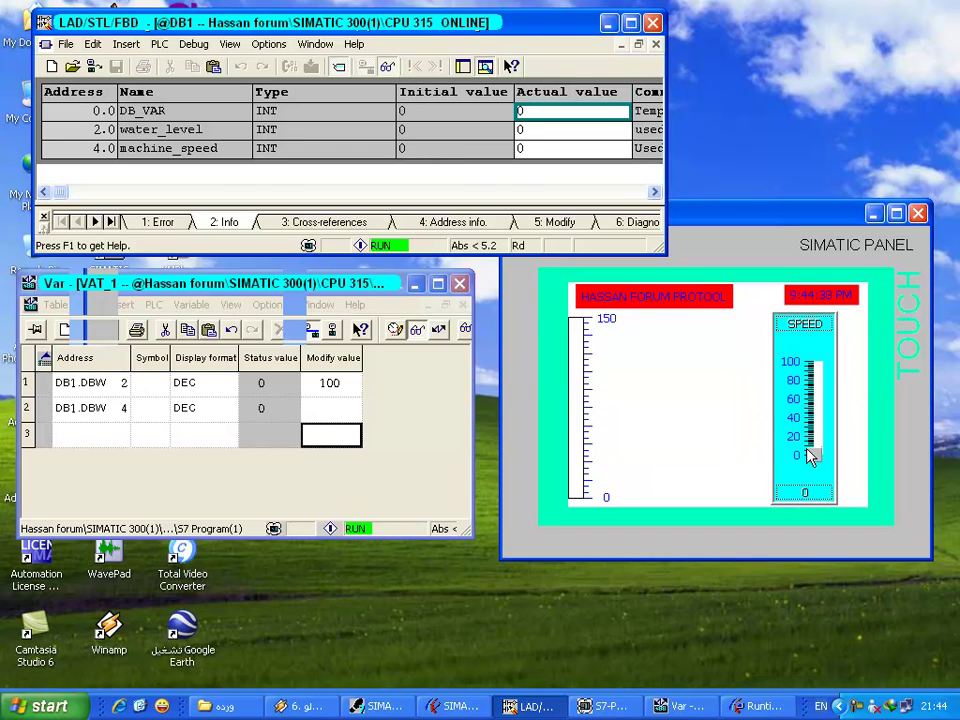
pyautogui.hotkey('ctrl', 'F9')
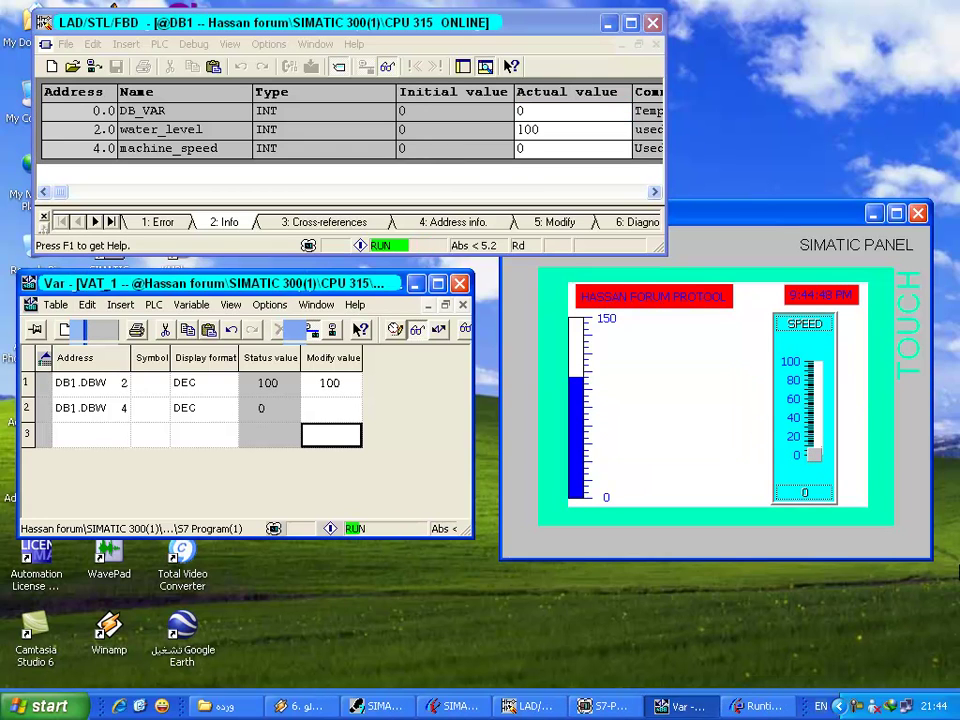
# - Move the Runtime SPEED slider up to about 52 and check machine_speed in VAT_1 and in DB1's actual values
pyautogui.click(812, 462)
pyautogui.moveTo(808, 455); pyautogui.dragTo(812, 410)
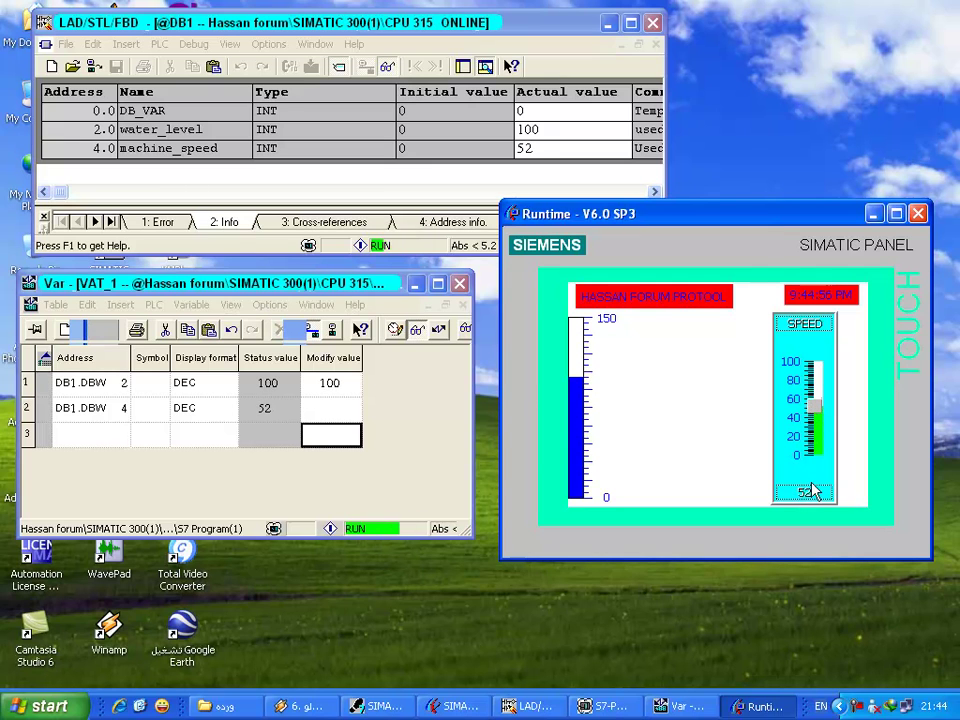
pyautogui.click(271, 416)
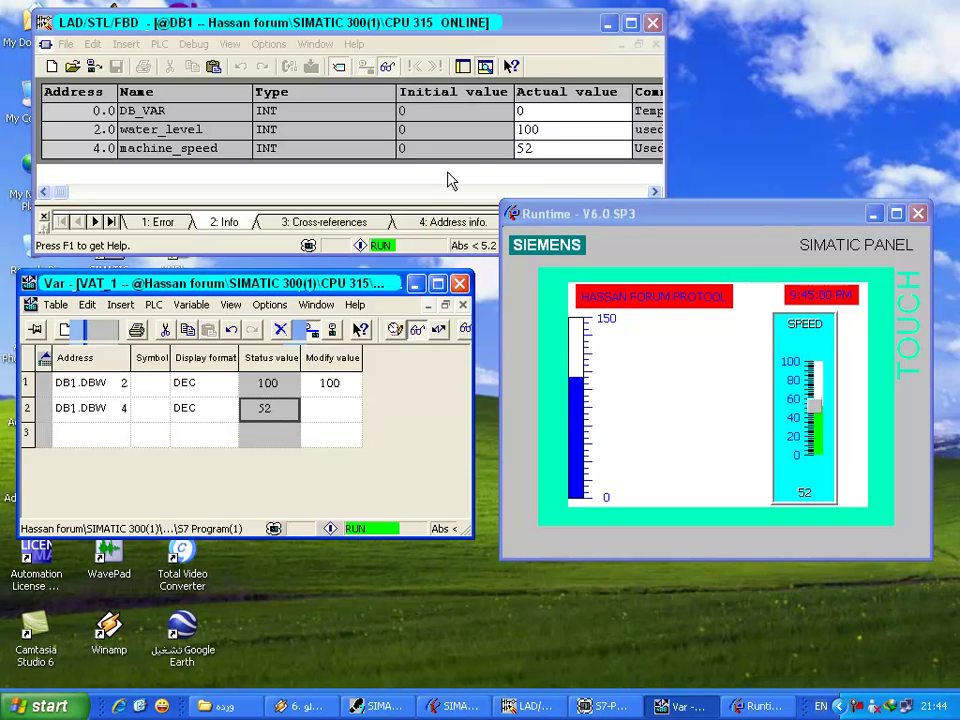
pyautogui.click(530, 150)
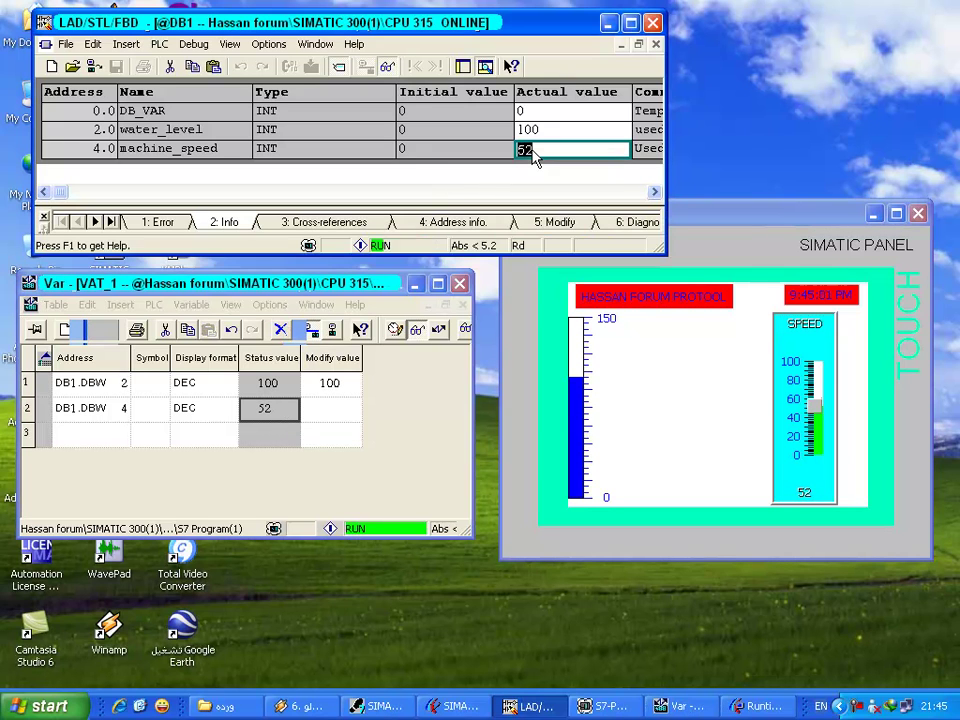
# - Lower the Runtime SPEED slider to 49, and write the modify value 65 to DB1.DBW 4 in VAT_1
pyautogui.click(338, 415)
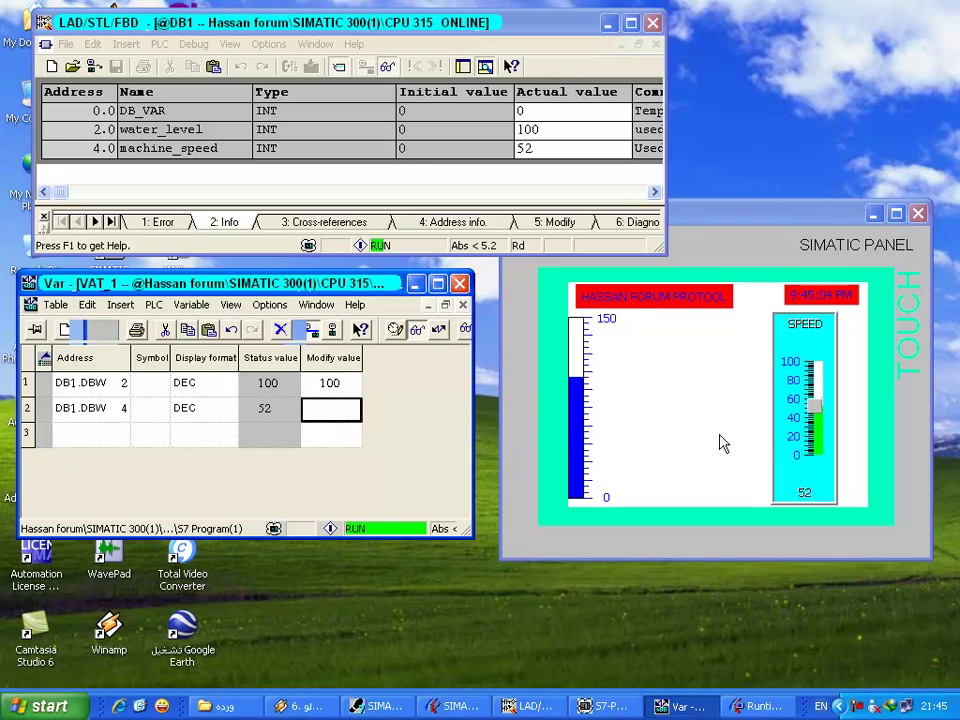
pyautogui.press('Down')
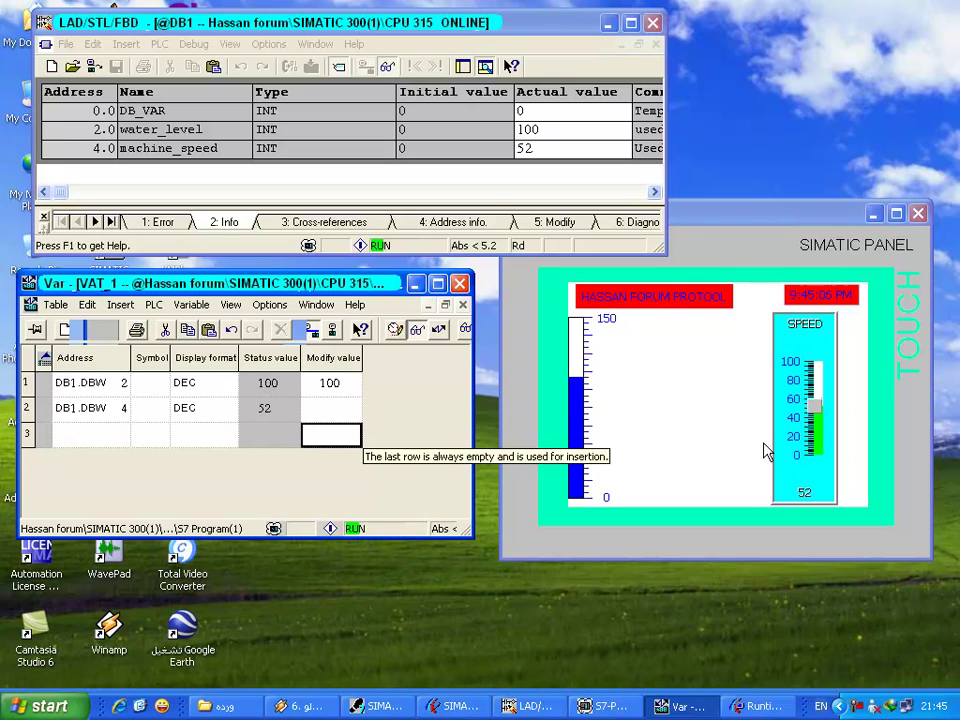
pyautogui.click(797, 437)
pyautogui.click(797, 437)
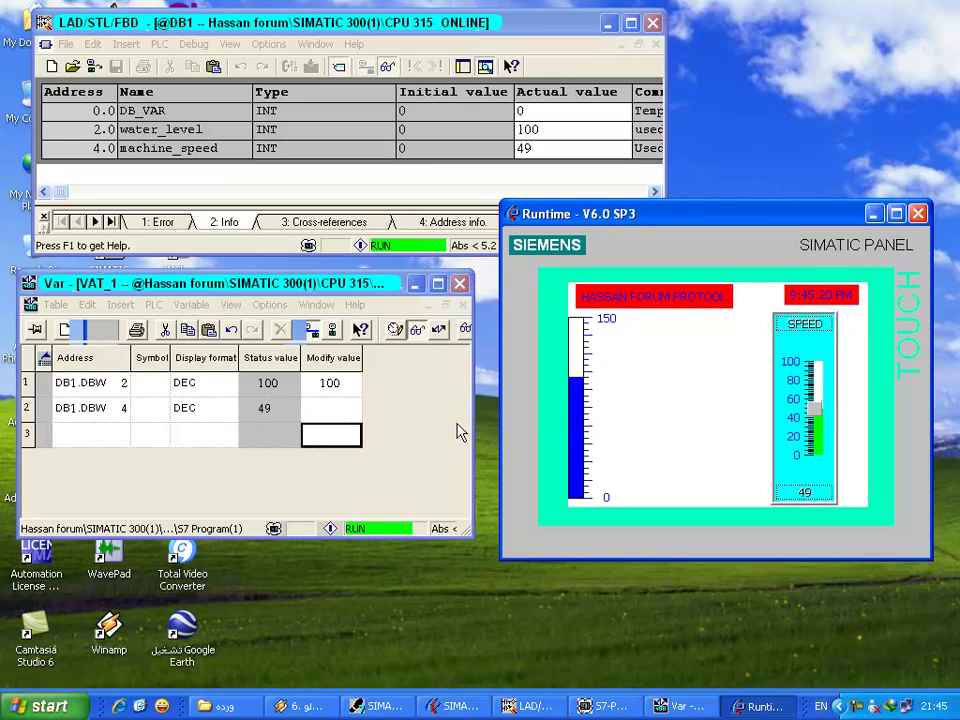
pyautogui.click(352, 418)
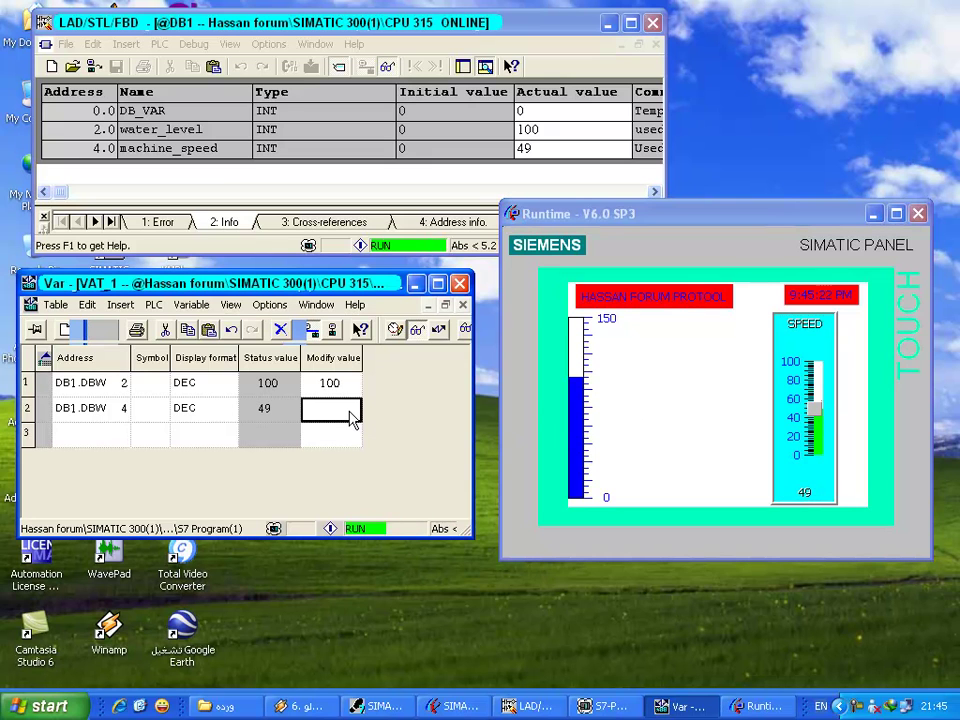
pyautogui.write('65')
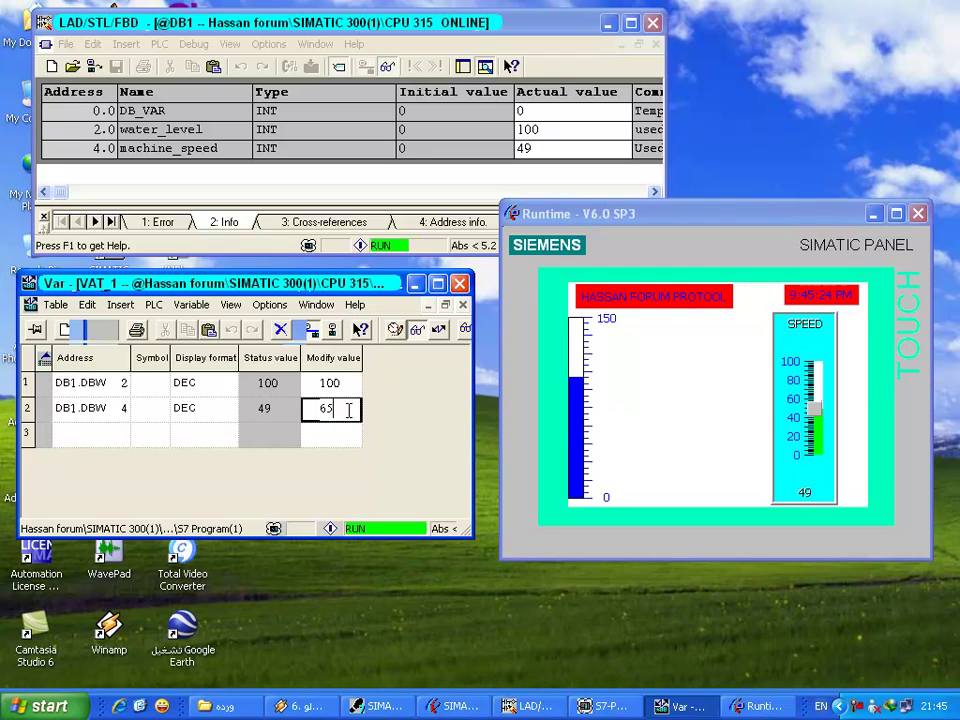
pyautogui.click(436, 329)
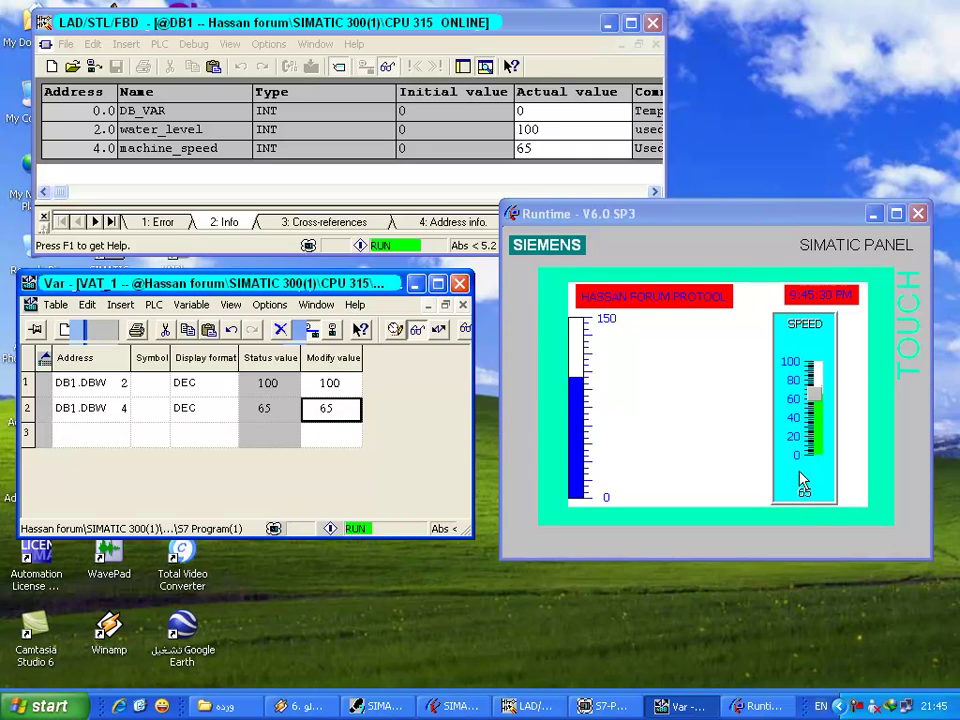
# - Close VAT_1 with its changes saved, and close the DB1 and Runtime windows
pyautogui.click(459, 283)
pyautogui.click(140, 478)
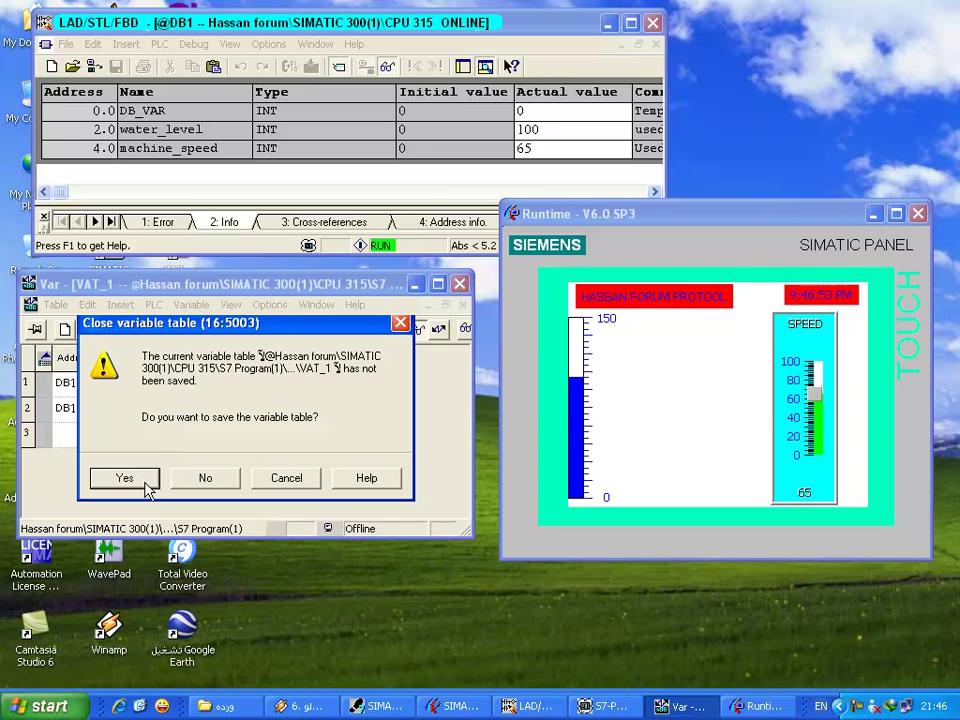
pyautogui.click(652, 22)
pyautogui.click(917, 213)
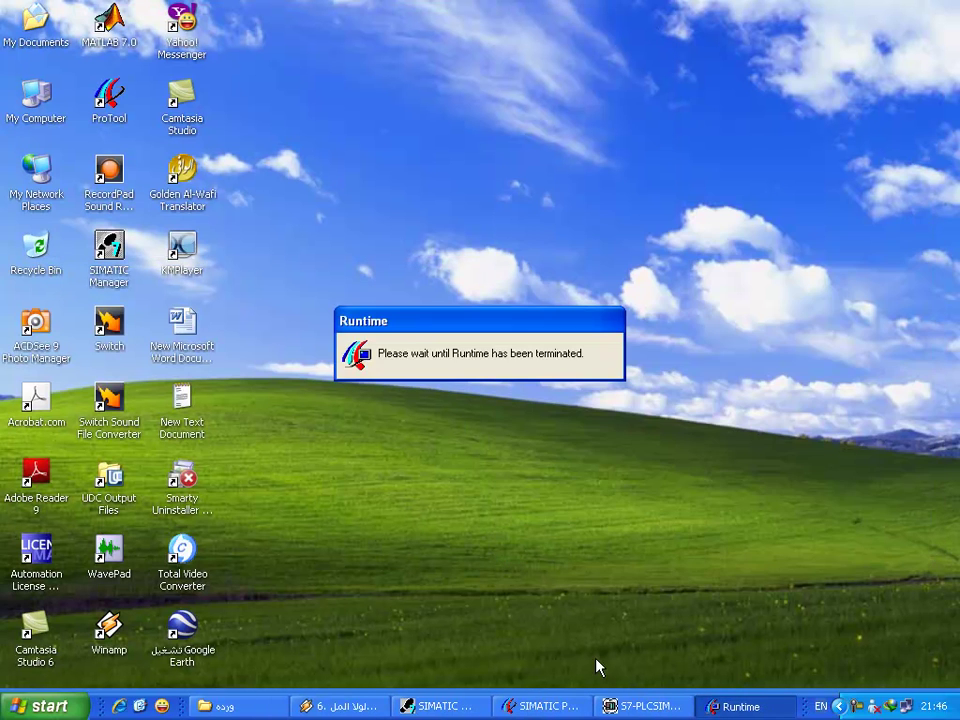
# - Switch to ProTool and apply a white BackColor and a red BarFillColor to the SPEED slider
pyautogui.click(550, 706)
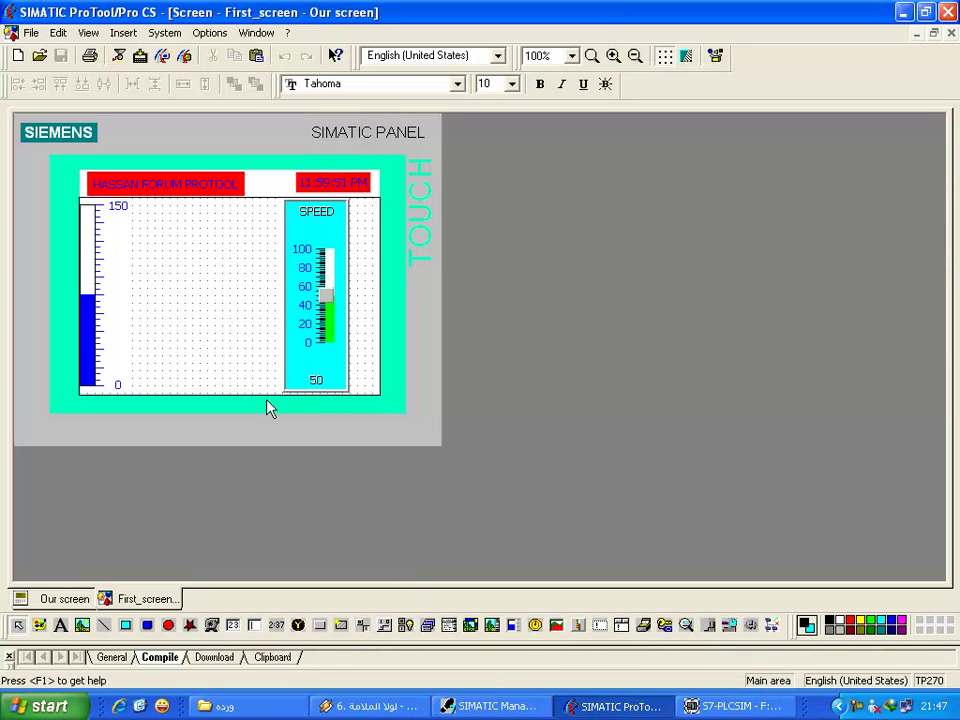
pyautogui.doubleClick(288, 348)
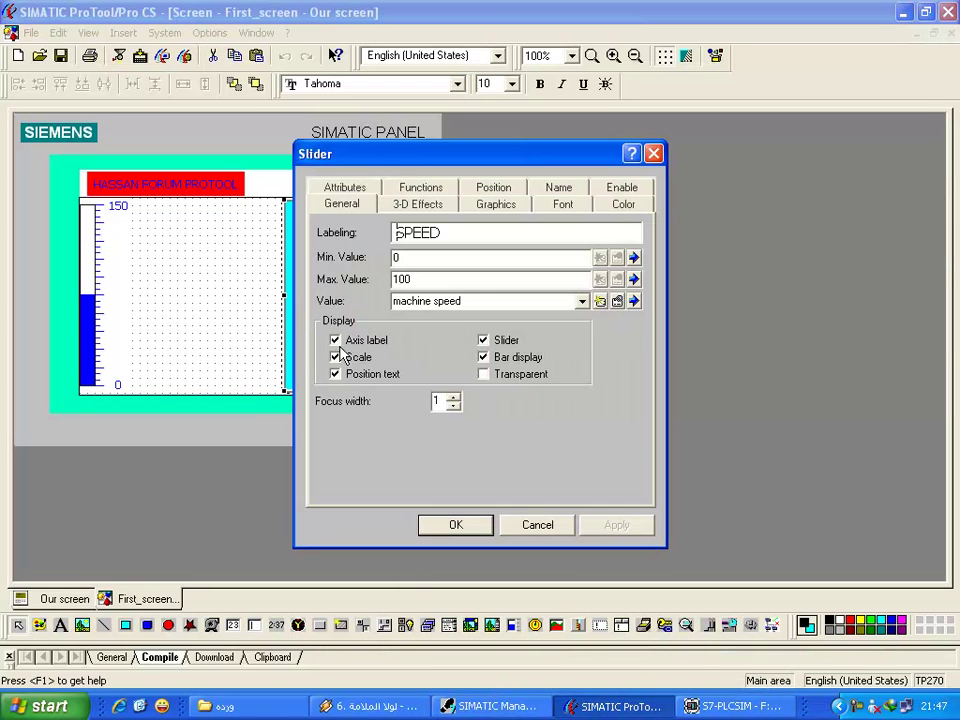
pyautogui.click(615, 208)
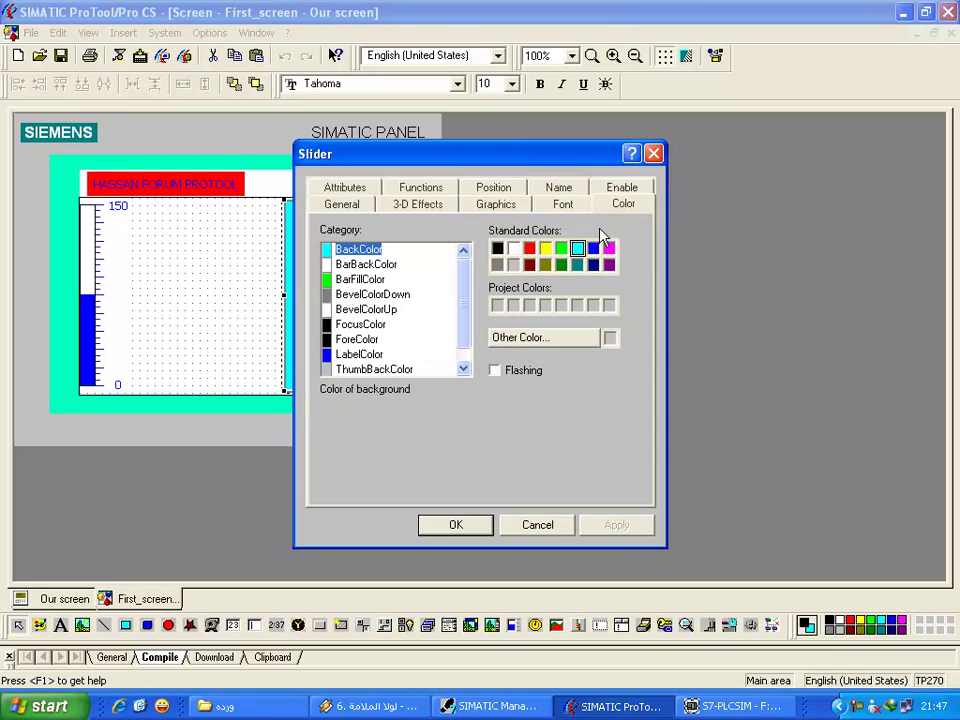
pyautogui.click(530, 249)
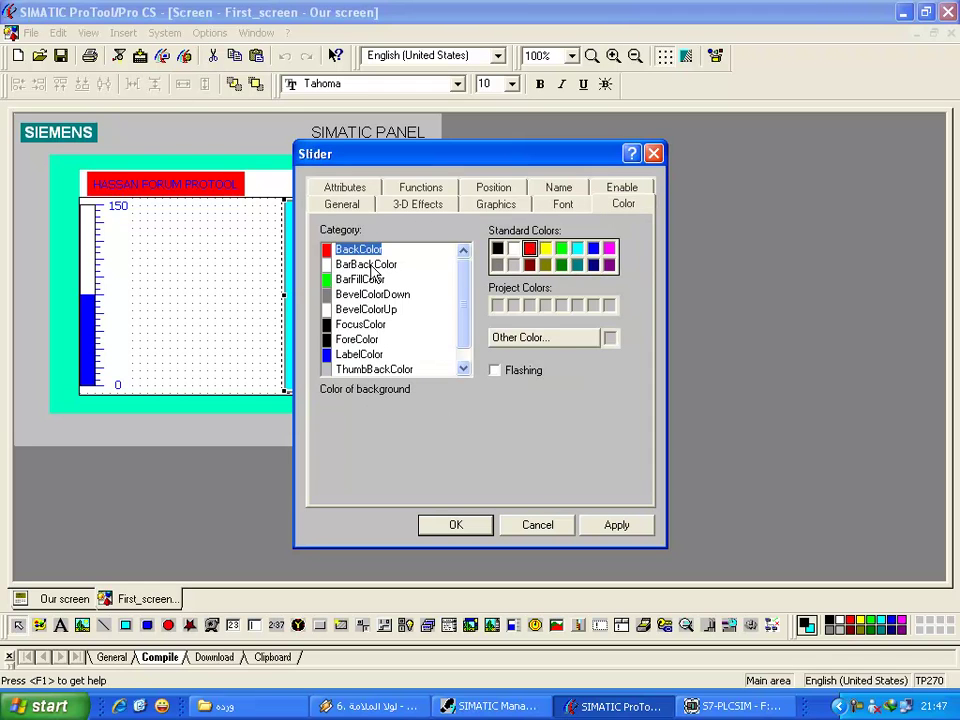
pyautogui.click(514, 250)
pyautogui.click(377, 281)
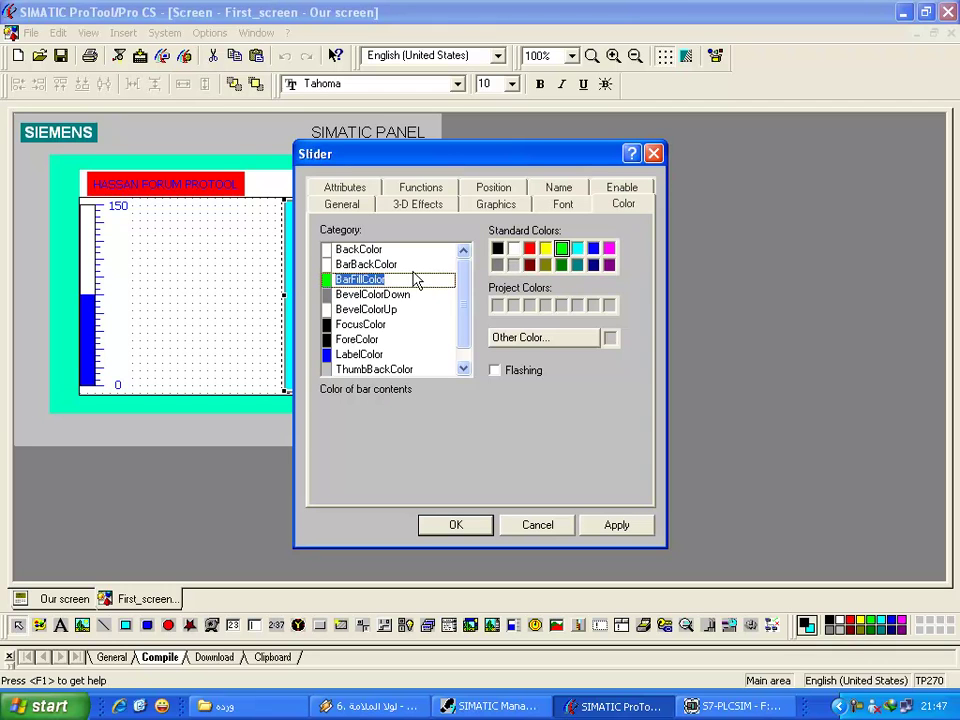
pyautogui.click(530, 249)
pyautogui.moveTo(500, 168); pyautogui.dragTo(606, 154)
pyautogui.click(720, 509)
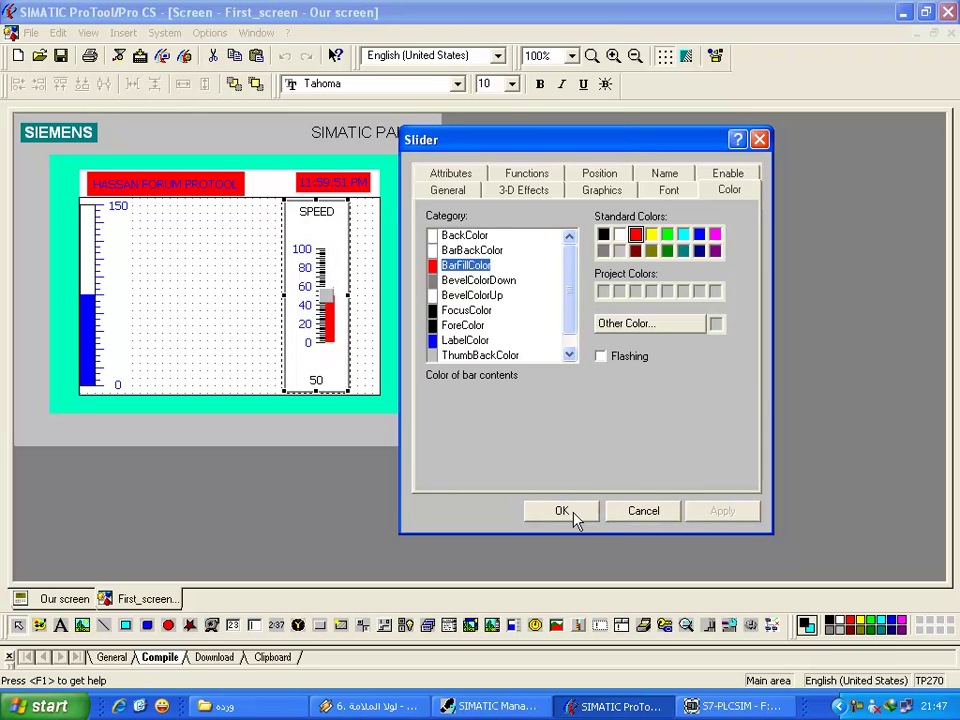
# - Try blue, magenta and white as the SPEED slider's BackColor
pyautogui.click(533, 238)
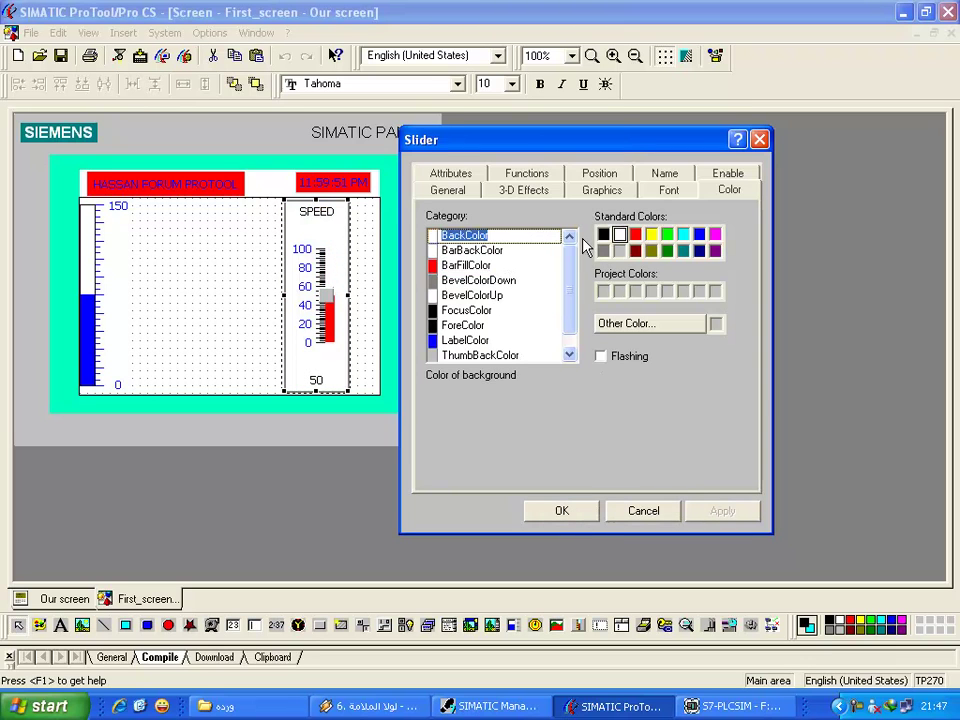
pyautogui.click(700, 237)
pyautogui.click(723, 511)
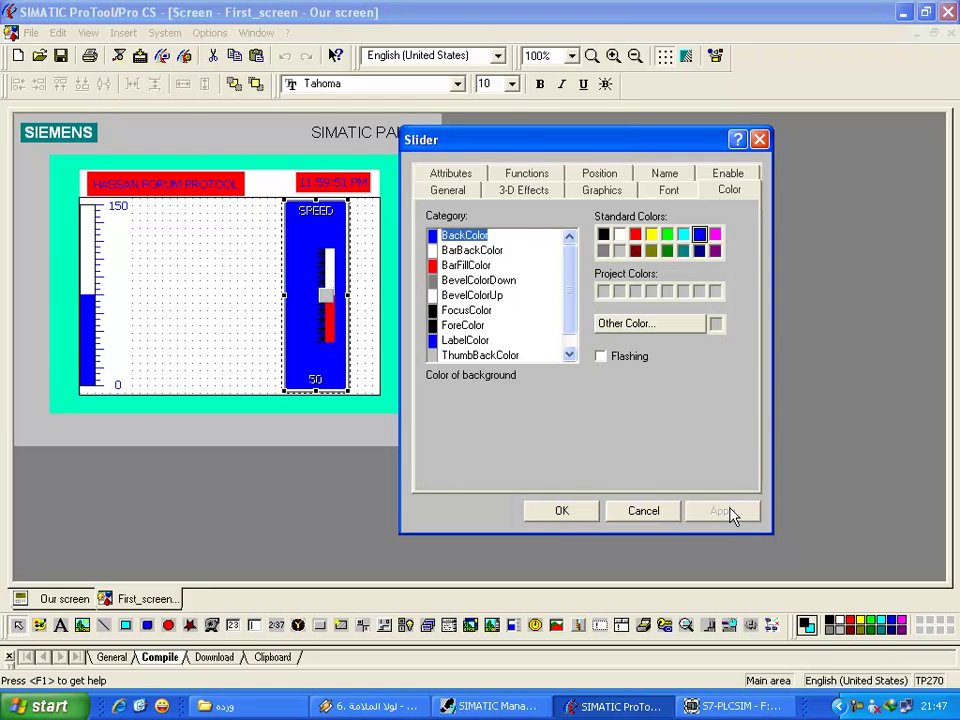
pyautogui.click(715, 235)
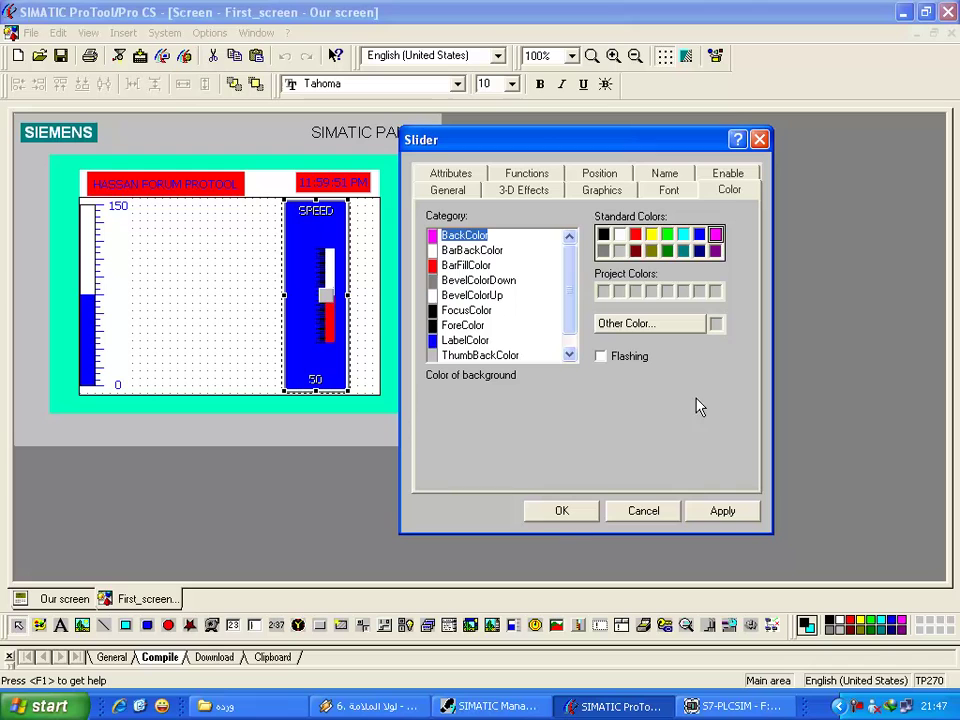
pyautogui.click(724, 511)
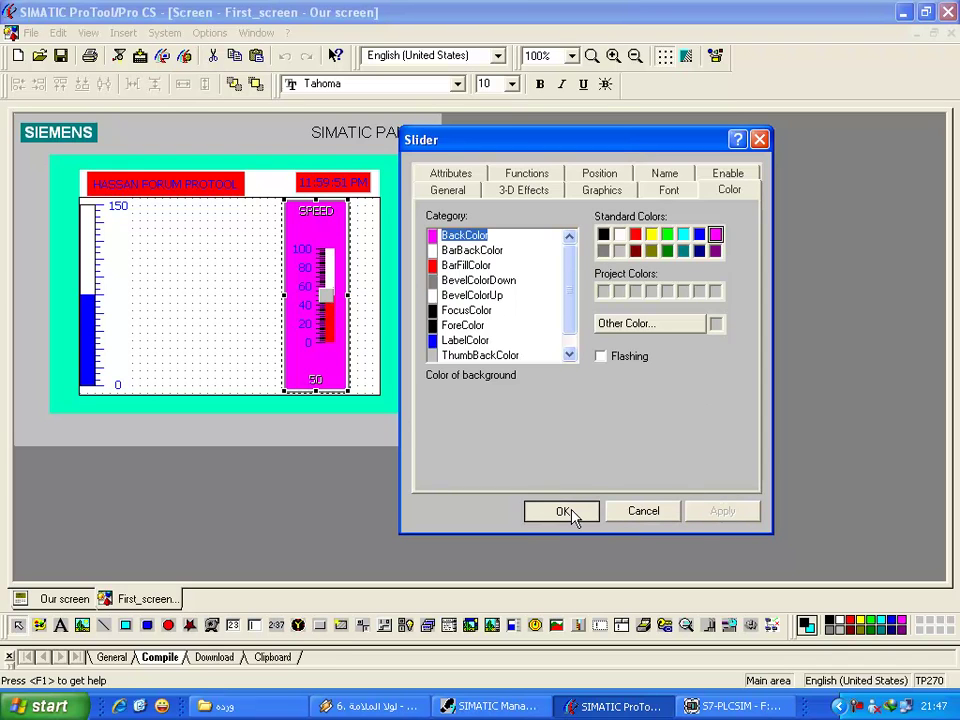
pyautogui.click(619, 235)
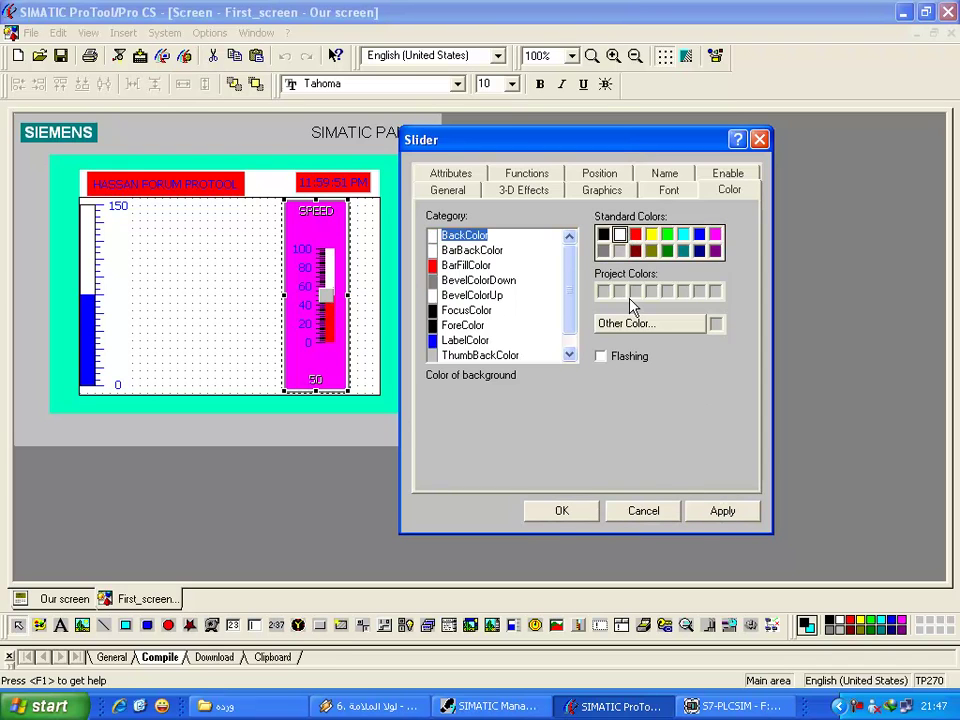
pyautogui.click(705, 511)
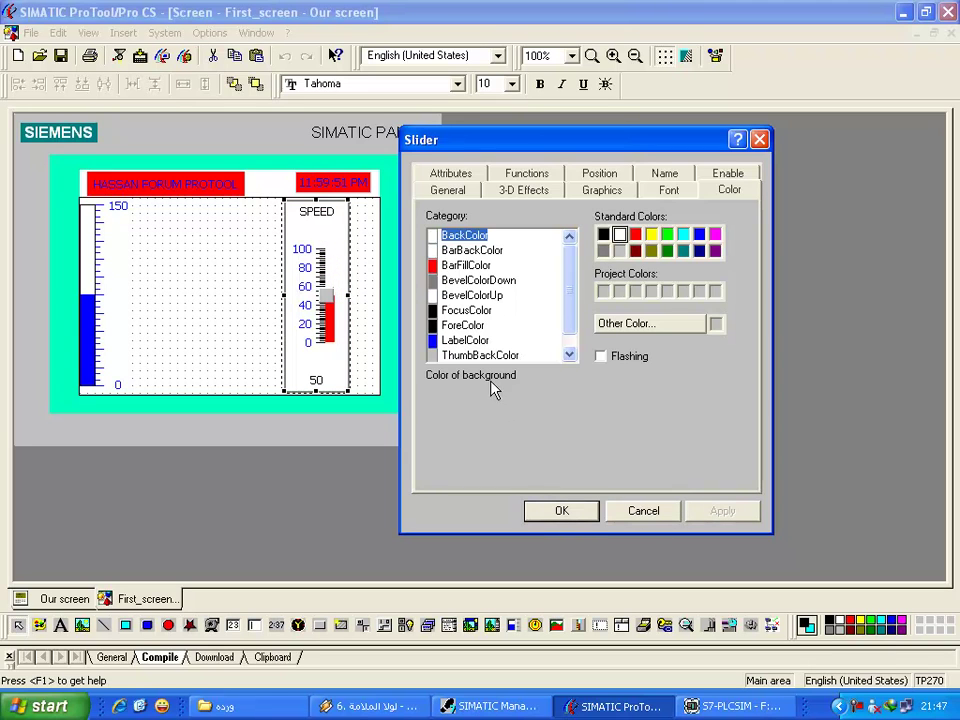
# - Set the SPEED slider's BackColor to light grey and finish editing its properties
pyautogui.click(619, 250)
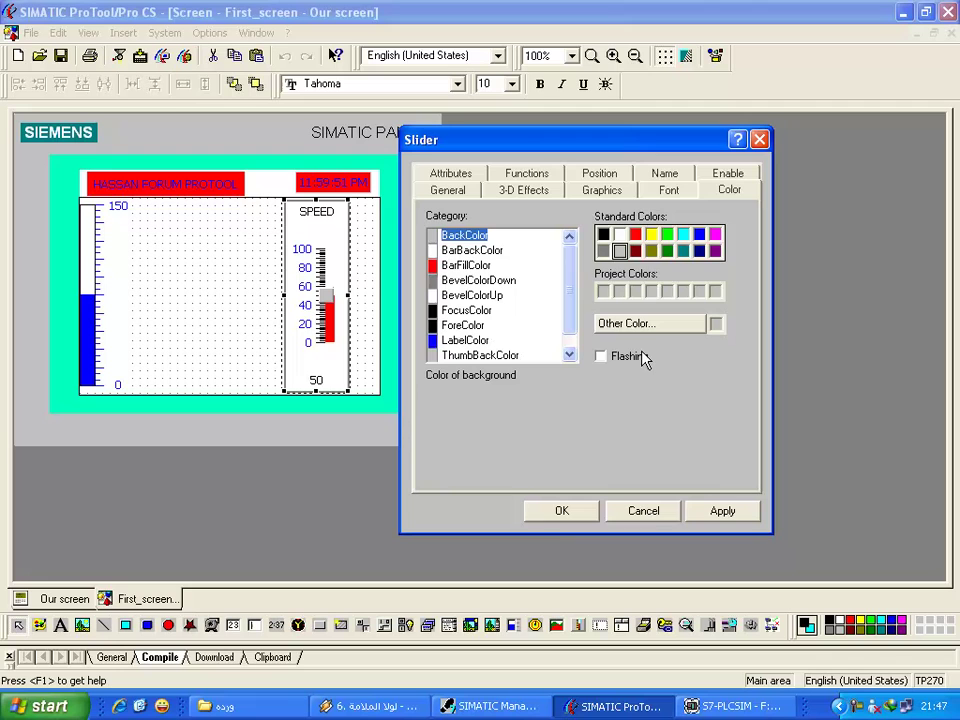
pyautogui.click(718, 510)
pyautogui.click(572, 510)
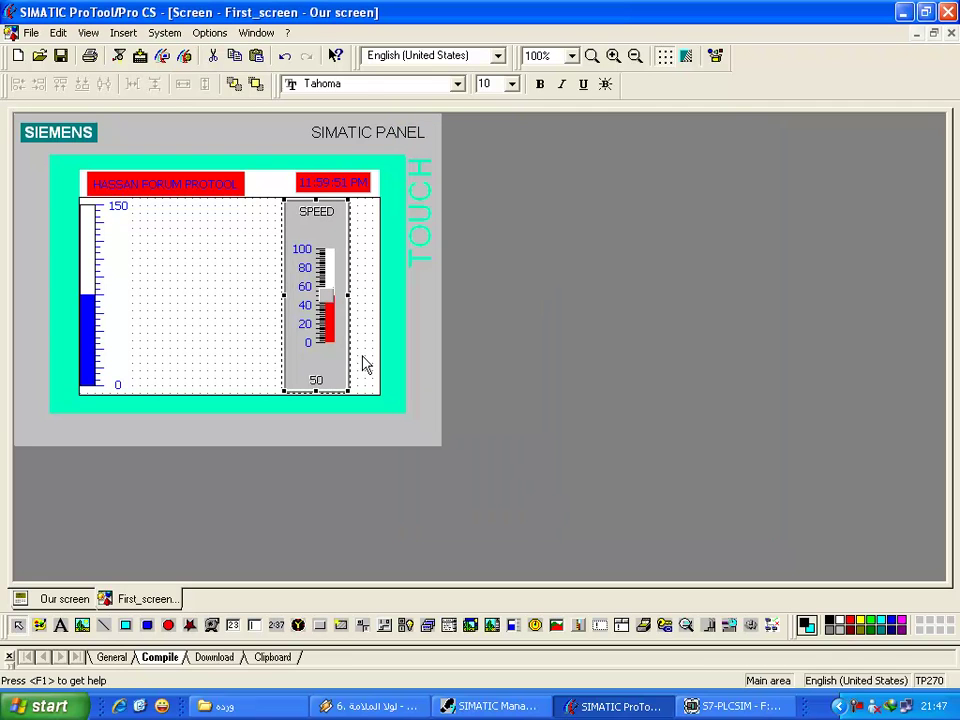
pyautogui.click(268, 319)
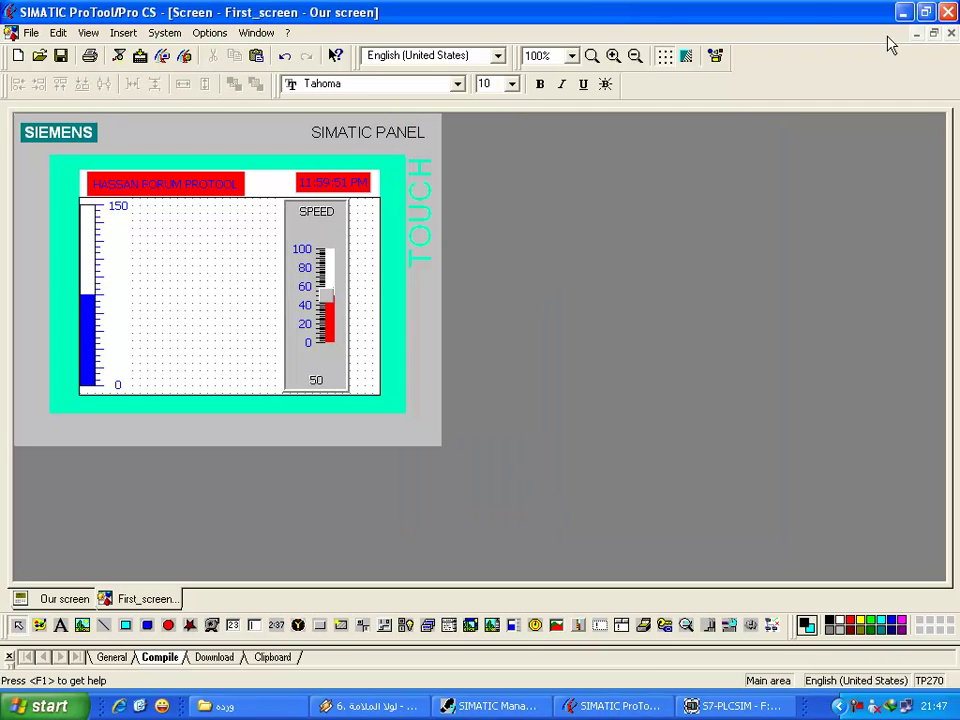
# - Exit ProTool and save the changes to the Our screen project
pyautogui.click(31, 34)
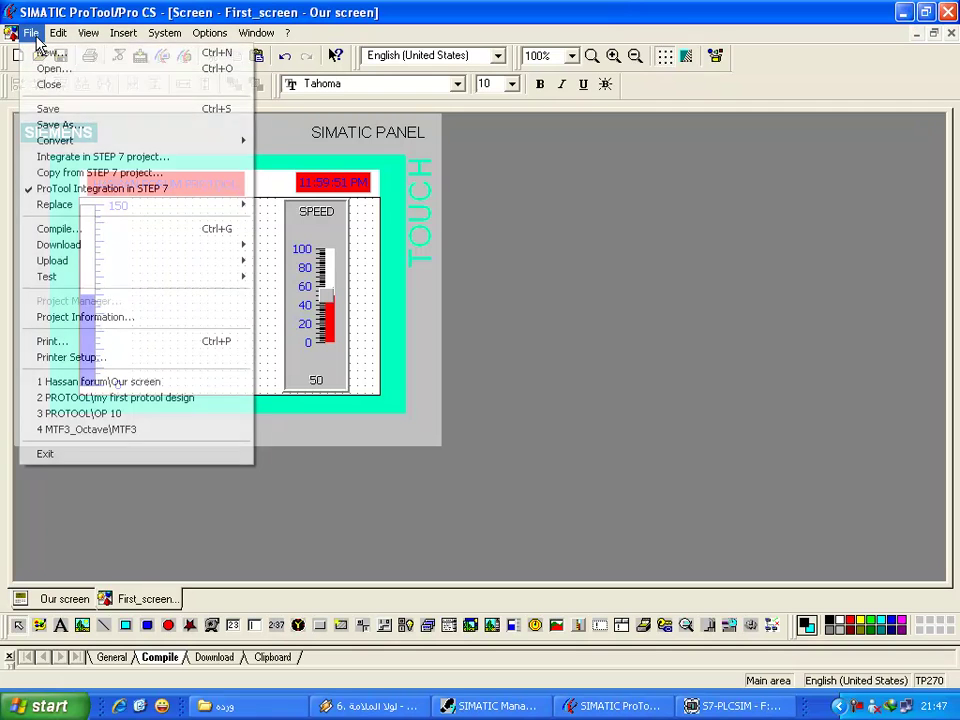
pyautogui.click(186, 458)
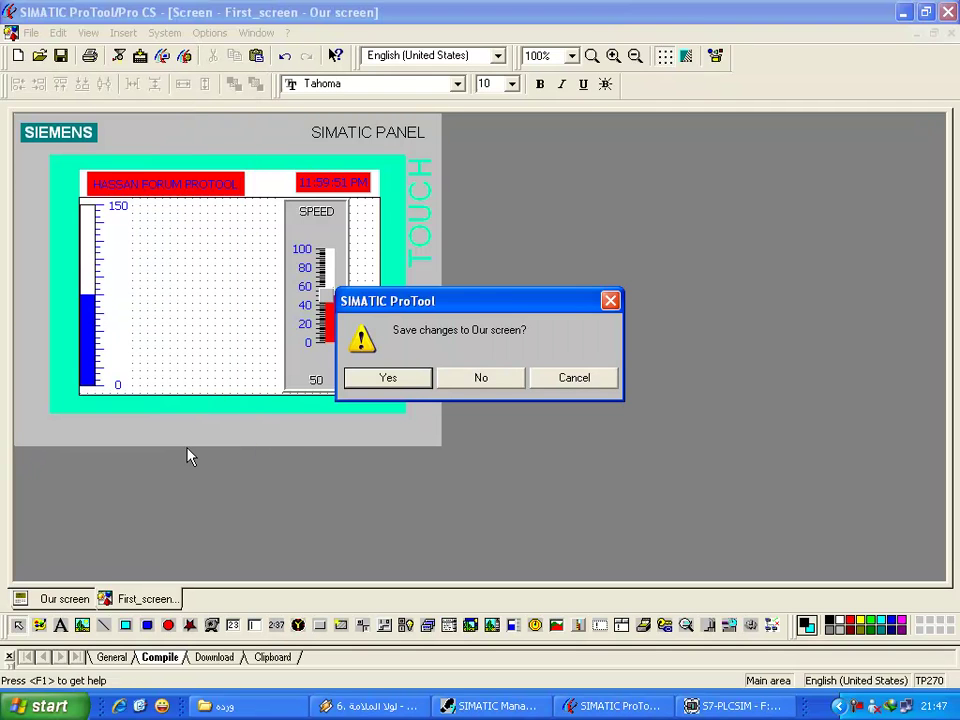
pyautogui.click(400, 380)
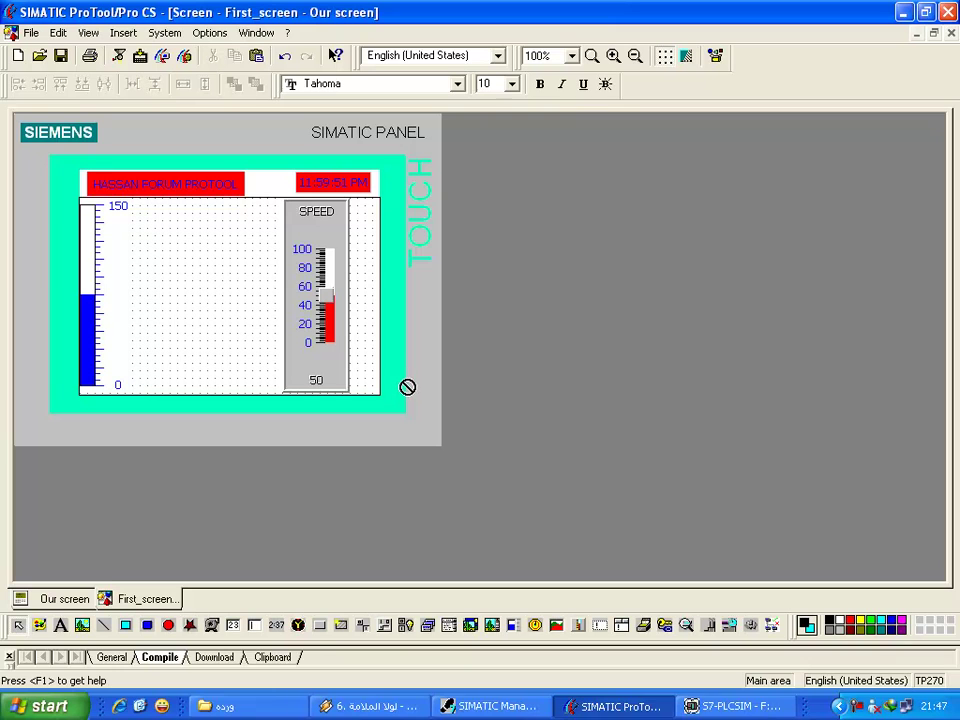
# - Move the SPEED slider to the panel screen's right border and place a gauge between it and the water level bar
pyautogui.moveTo(330, 320); pyautogui.dragTo(358, 323)
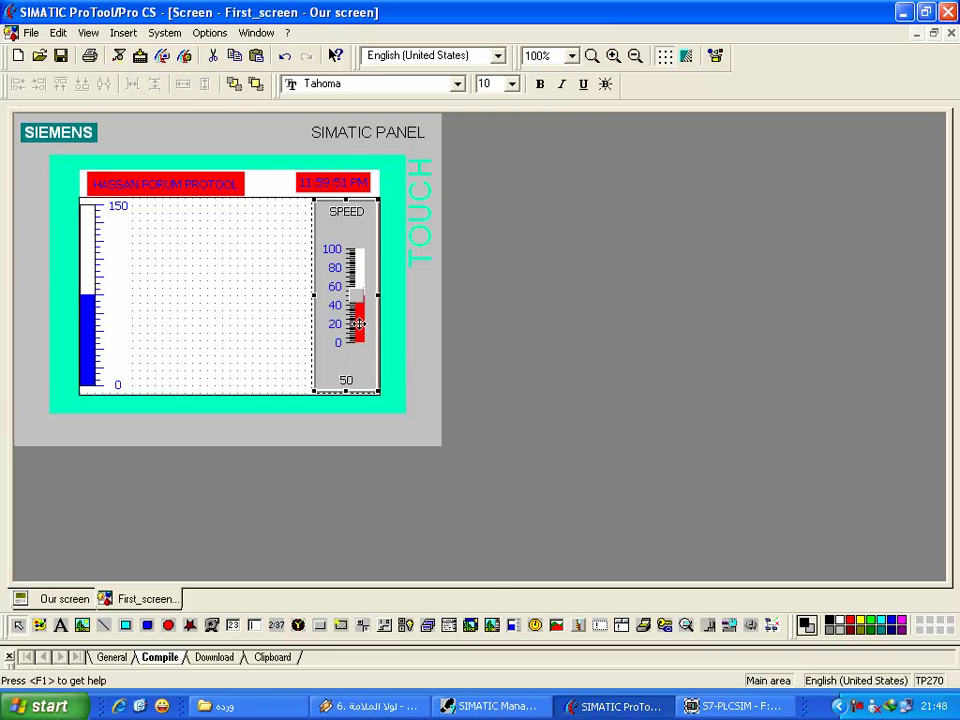
pyautogui.moveTo(542, 628); pyautogui.dragTo(144, 220)
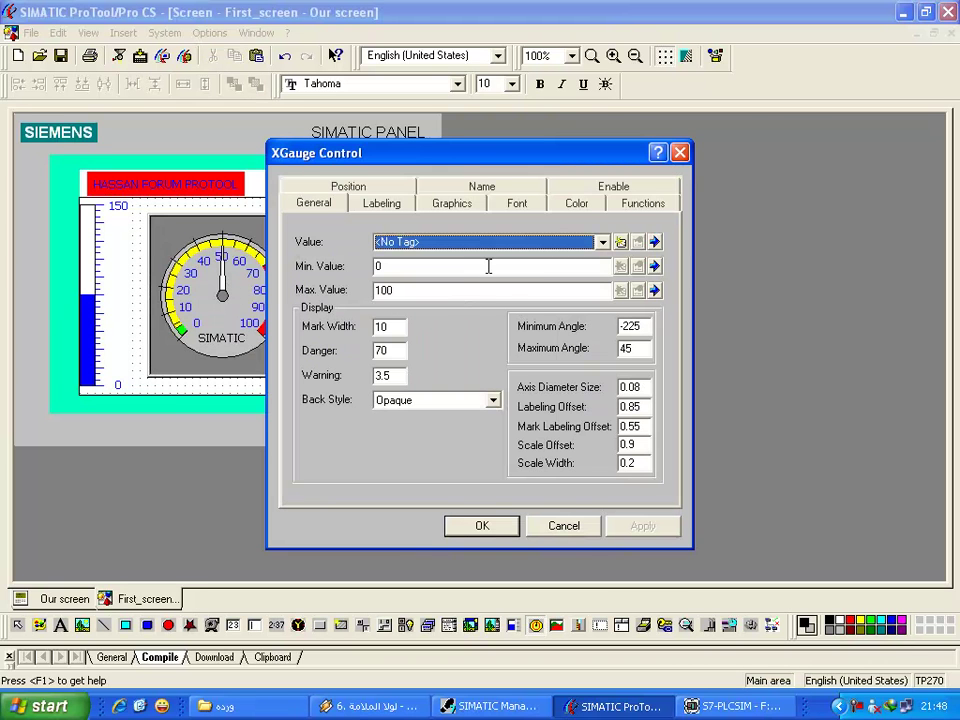
# - Link the gauge's value to the machine speed tag and move its properties dialog clear of the panel
pyautogui.click(602, 242)
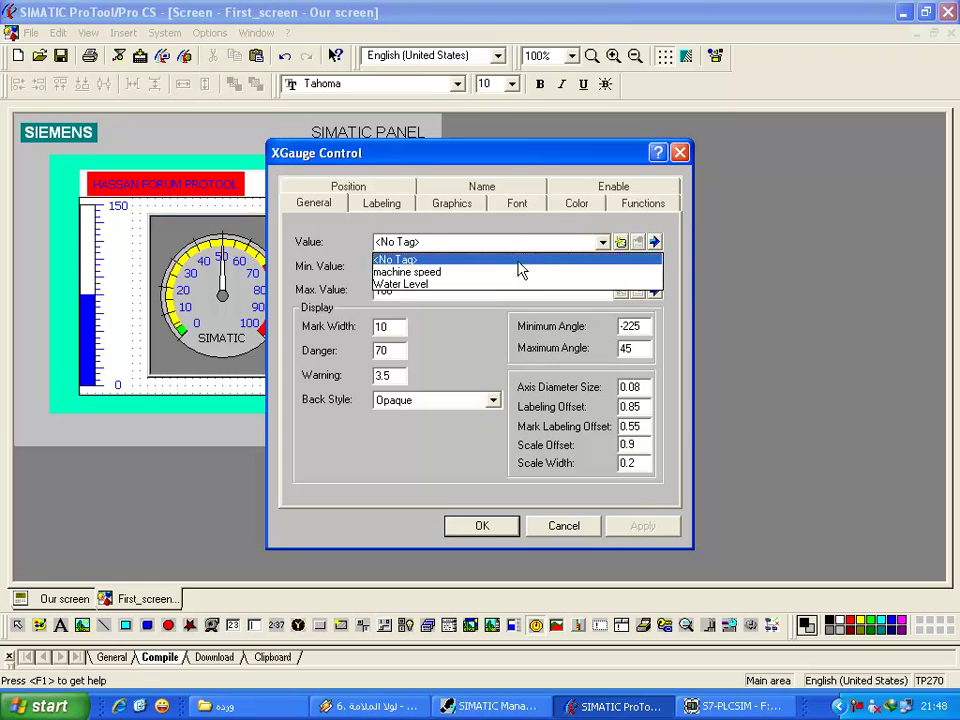
pyautogui.click(490, 271)
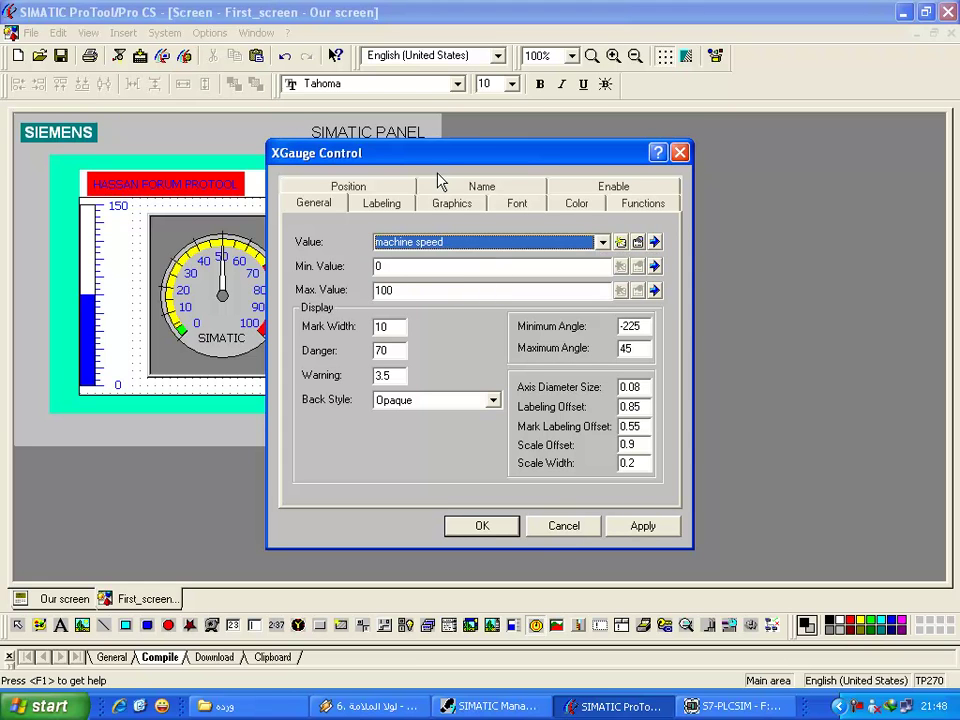
pyautogui.moveTo(440, 170); pyautogui.dragTo(567, 177)
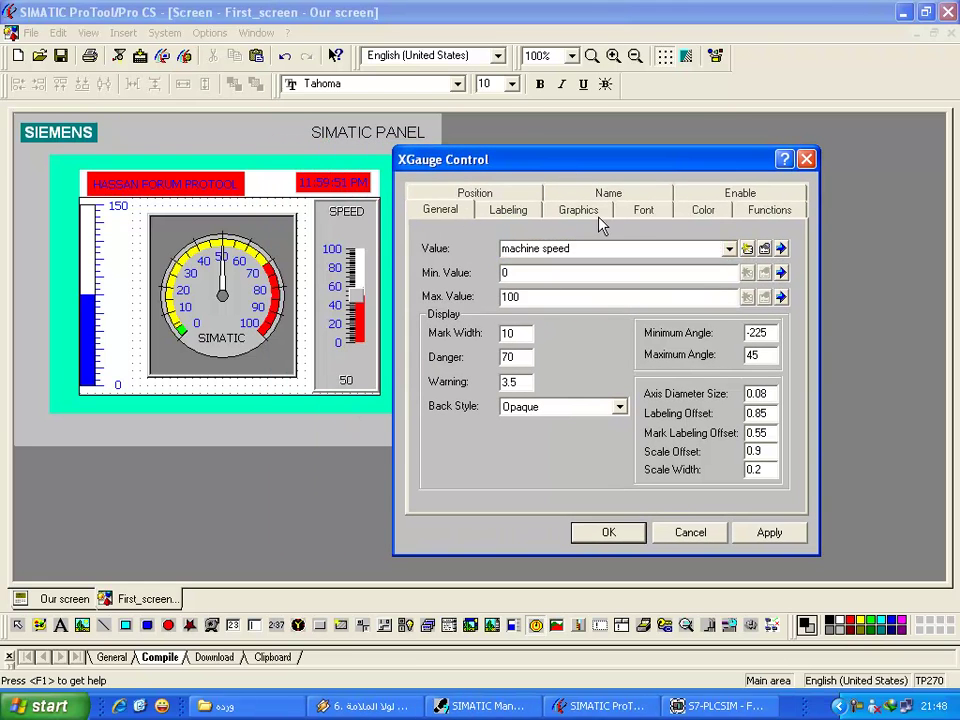
# - Label the gauge MACINE SPEED with the unit RPM, and accept its properties
pyautogui.click(523, 217)
pyautogui.moveTo(570, 246); pyautogui.dragTo(499, 250)
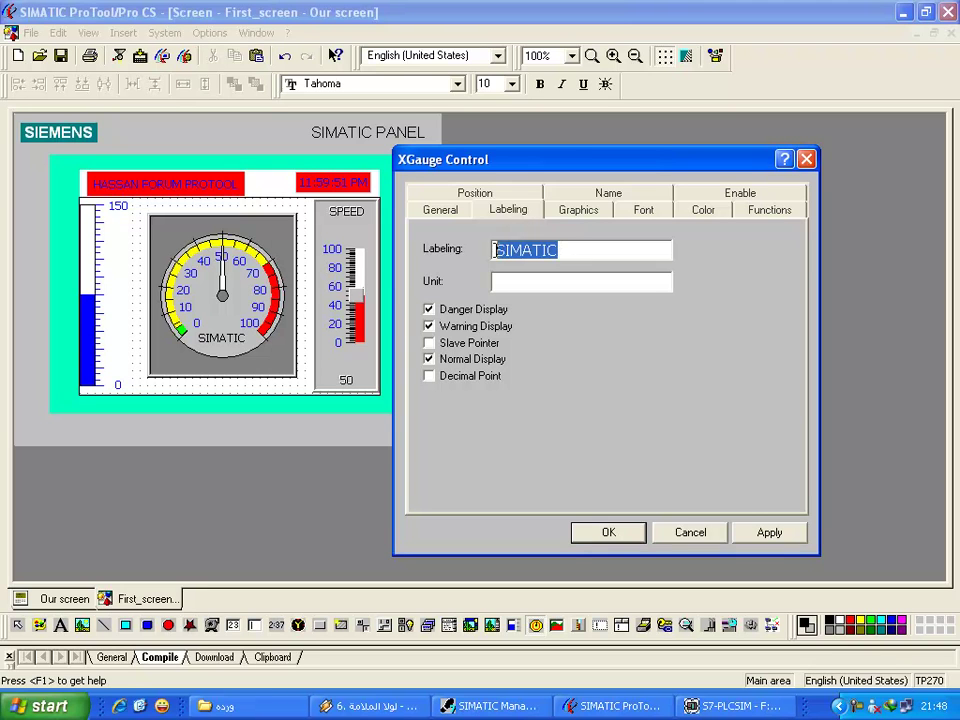
pyautogui.write('MACINE SPEED')
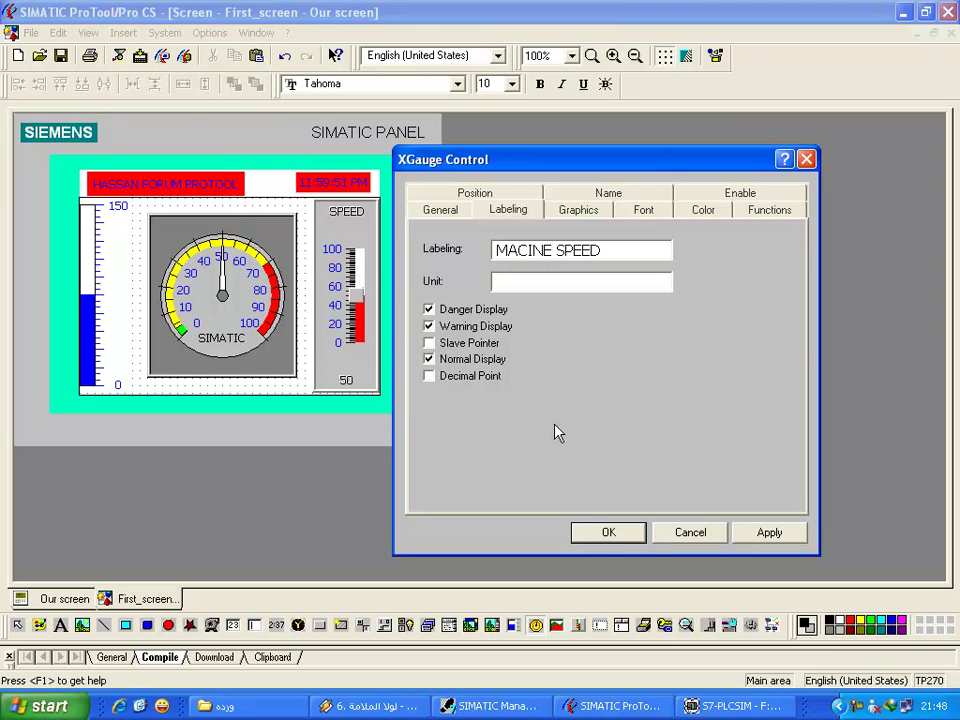
pyautogui.write('R')
pyautogui.press('Delete')
pyautogui.click(770, 533)
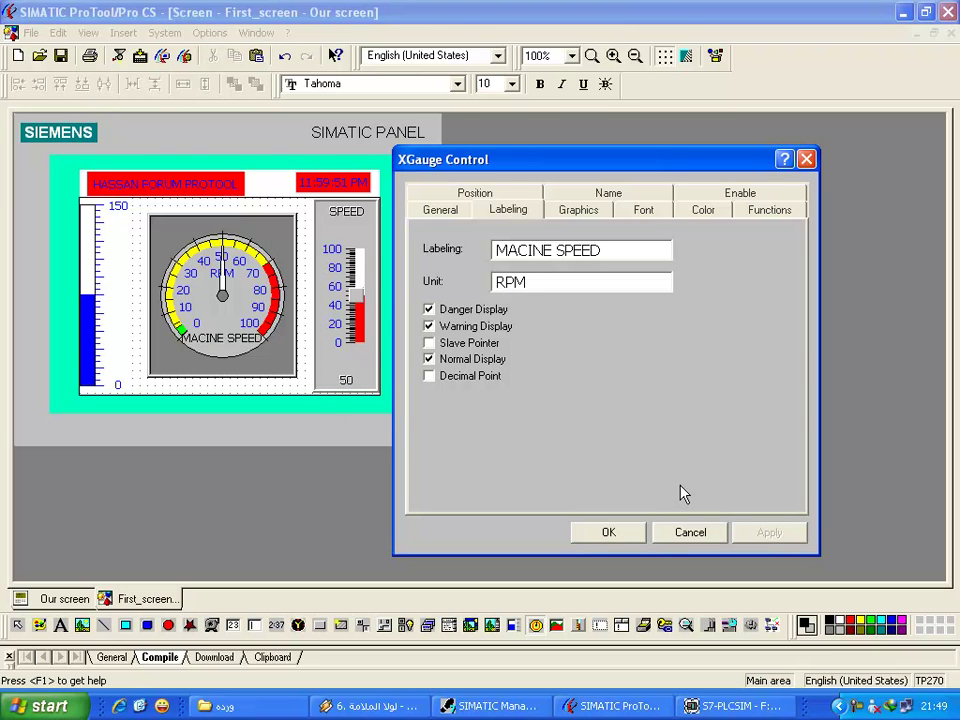
pyautogui.click(622, 540)
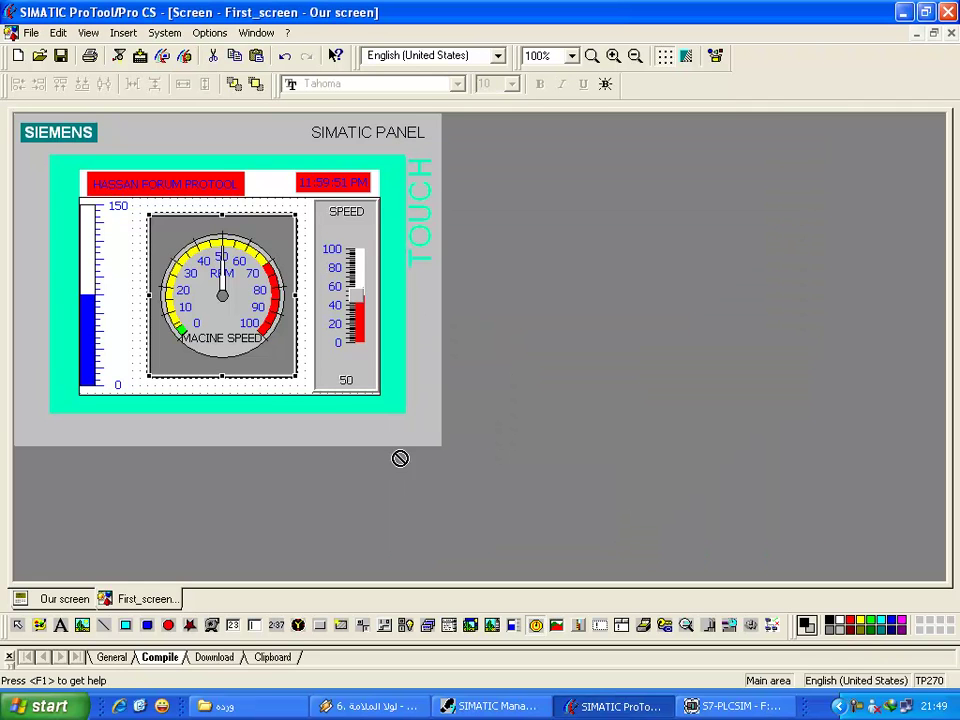
# - Enlarge the MACINE SPEED gauge outward toward the water level bar and the screen's lower edge, and start the project in Runtime
pyautogui.moveTo(148, 377)
pyautogui.mouseDown()
pyautogui.moveTo(155, 399)
pyautogui.moveTo(146, 407)
pyautogui.moveTo(133, 390)
pyautogui.mouseUp()
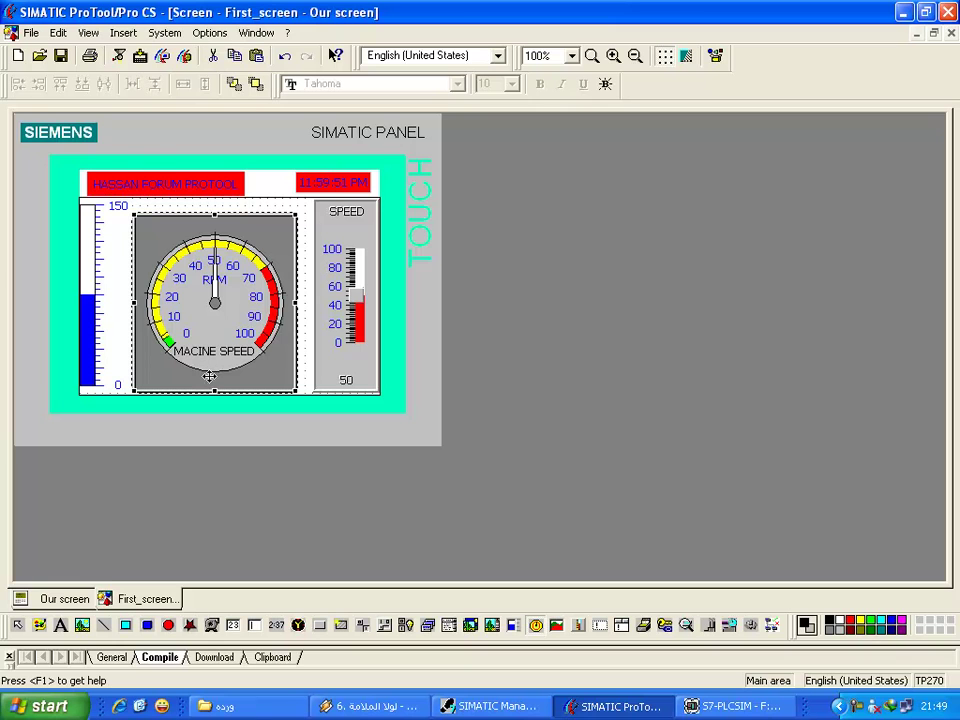
pyautogui.click(162, 56)
pyautogui.press('Return')
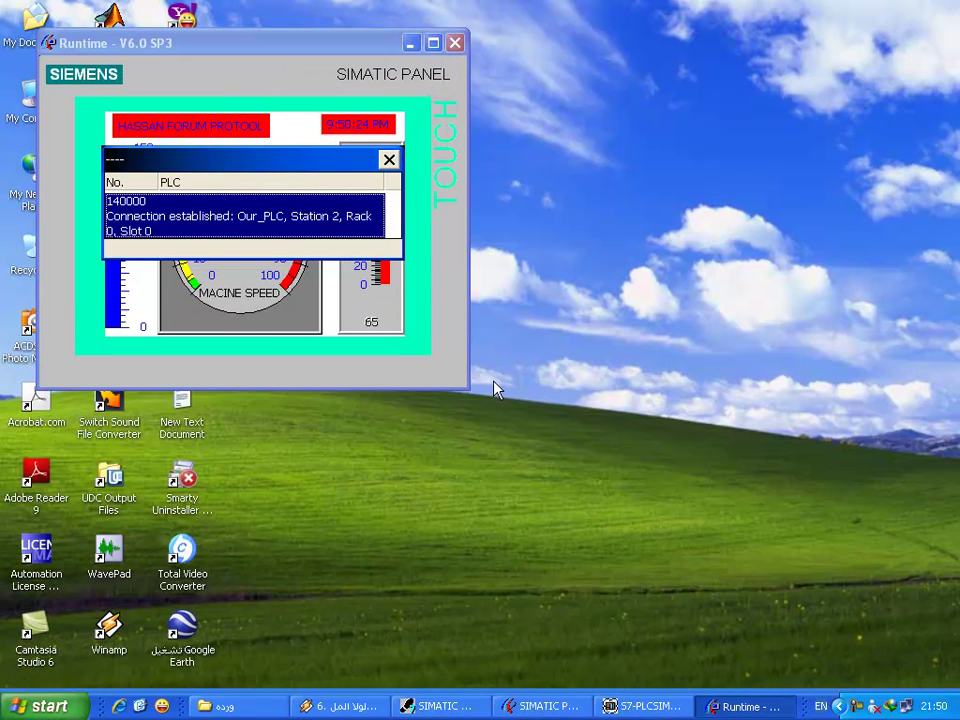
# - Test the gauge by lowering the runtime panel's SPEED slider to 36, and close Runtime
pyautogui.moveTo(388, 238); pyautogui.dragTo(372, 270)
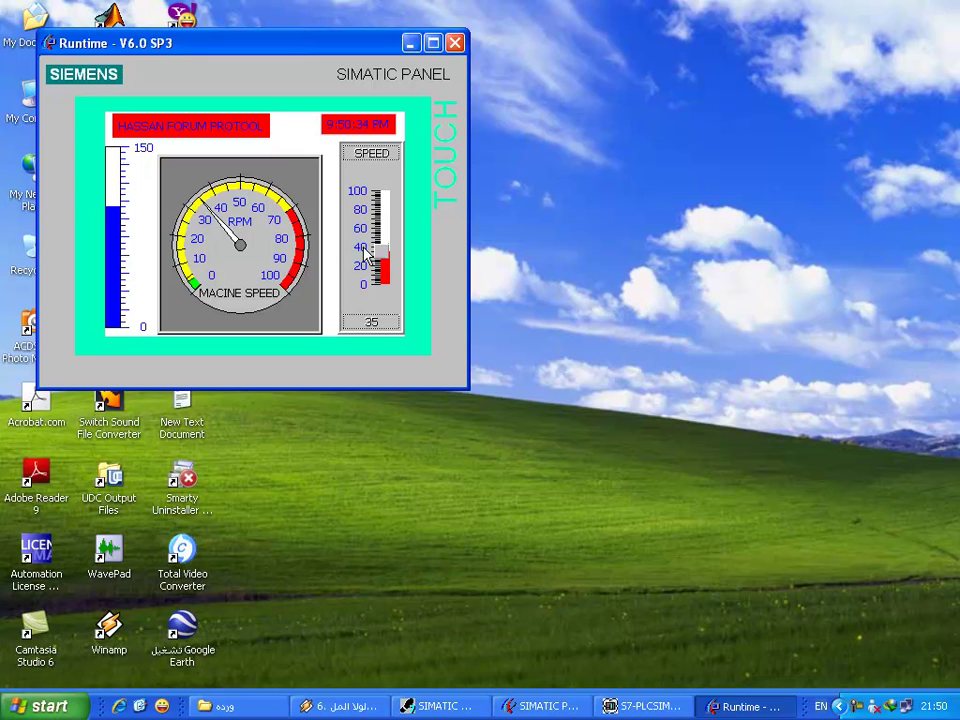
pyautogui.moveTo(383, 258)
pyautogui.mouseDown()
pyautogui.moveTo(381, 232)
pyautogui.moveTo(379, 258)
pyautogui.mouseUp()
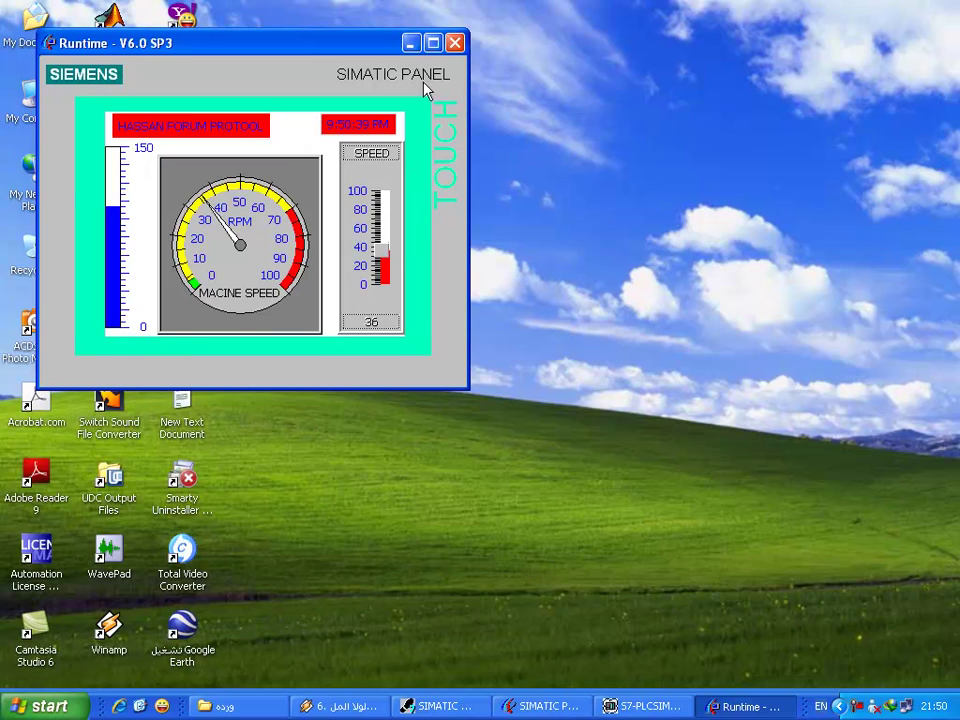
pyautogui.click(454, 43)
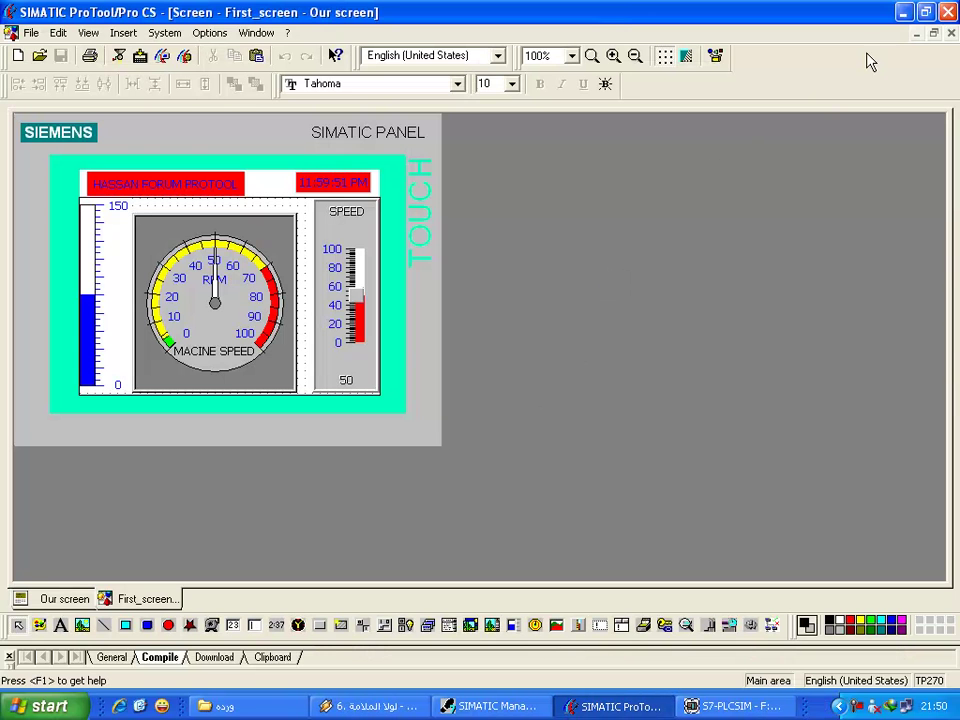
# - Close ProTool and switch to S7-PLCSIM to shut down the simulation, saving the current program in its .plc file
pyautogui.click(947, 12)
pyautogui.click(560, 706)
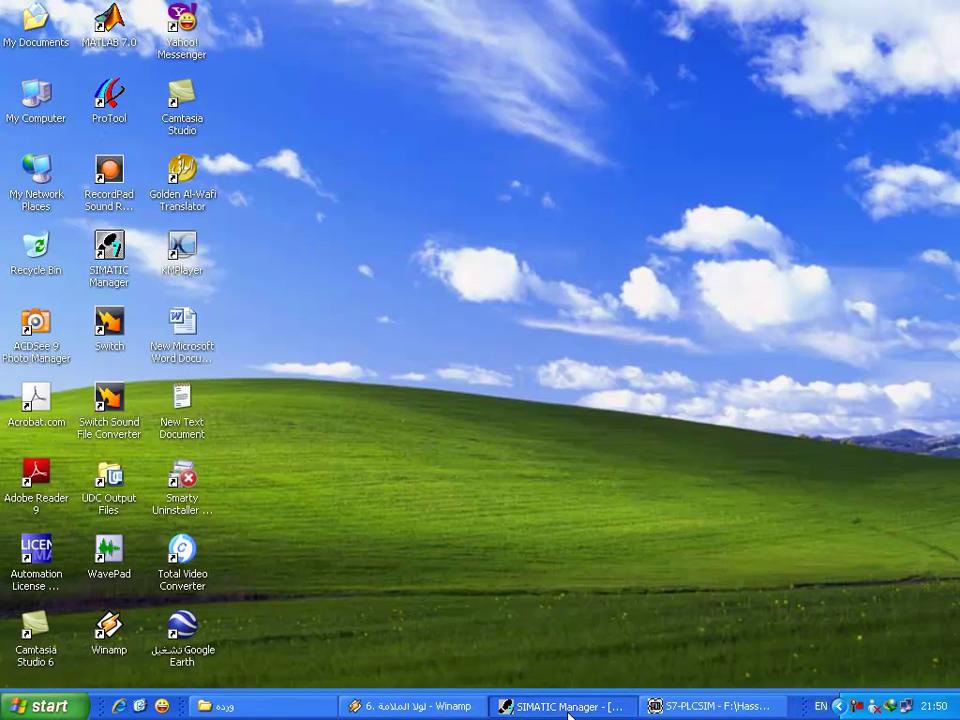
pyautogui.click(678, 706)
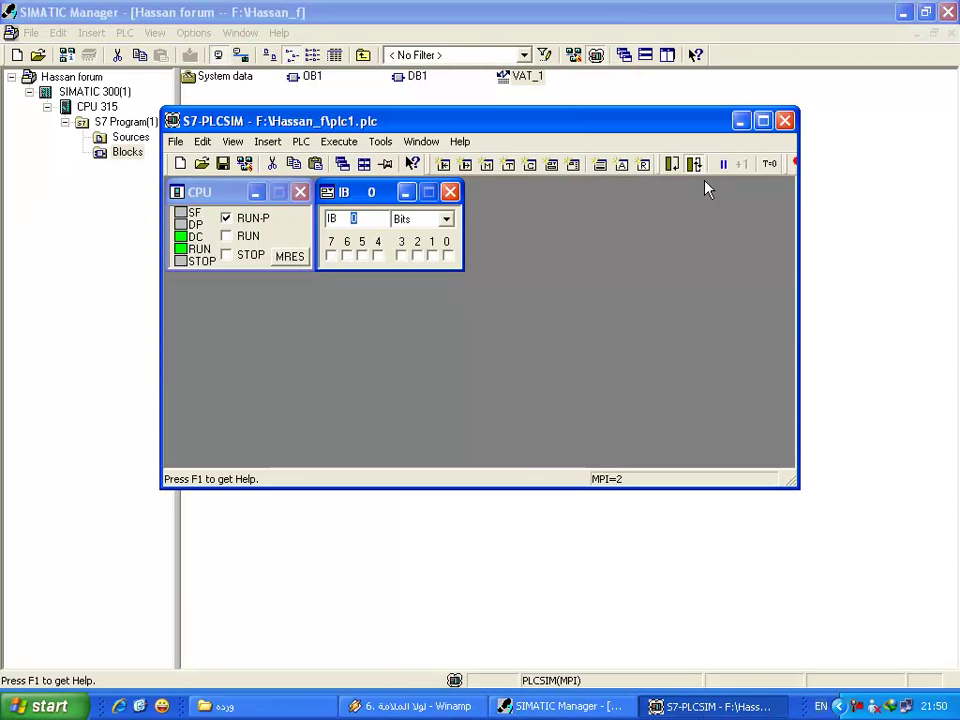
pyautogui.click(784, 120)
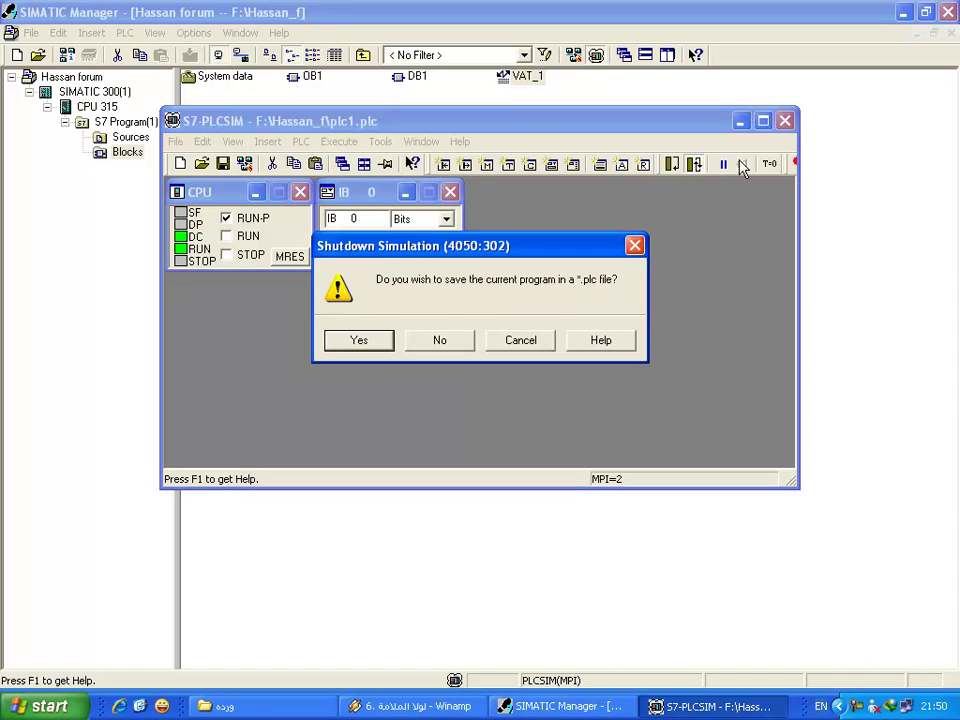
pyautogui.click(383, 343)
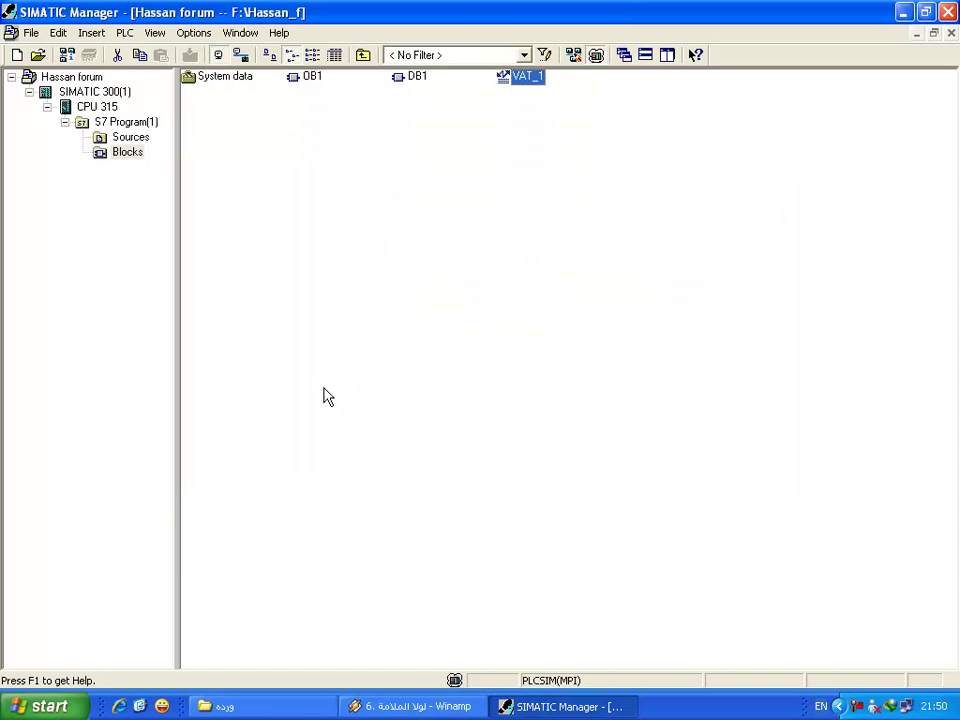